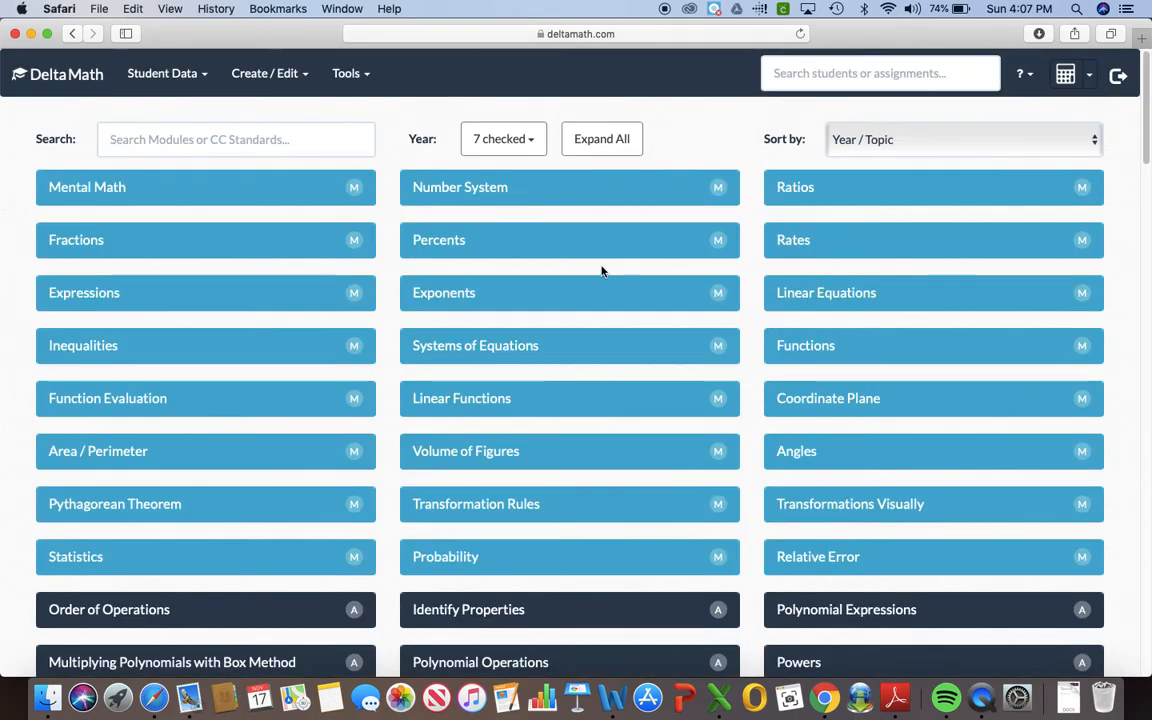
Step: Look through the whole list of module topics, from middle school through computer science
{"action": "scroll", "coordinate": [621, 344], "scroll_direction": "down", "scroll_amount": 2}
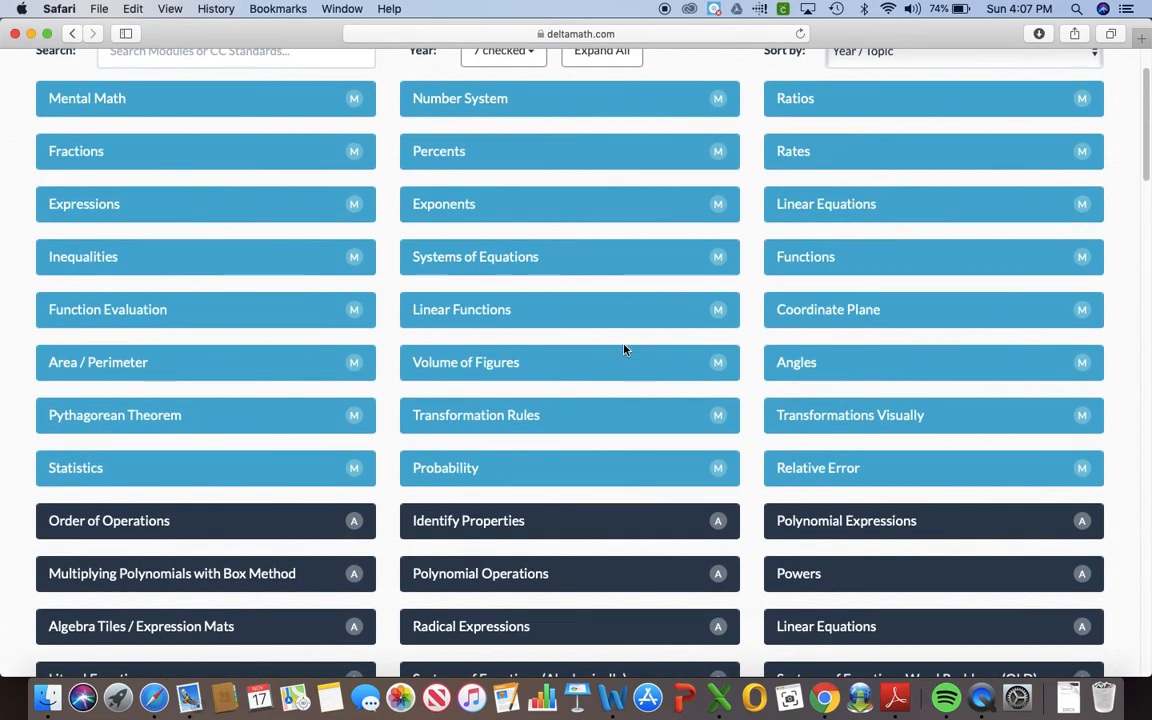
{"action": "scroll", "coordinate": [622, 348], "scroll_direction": "down", "scroll_amount": 3}
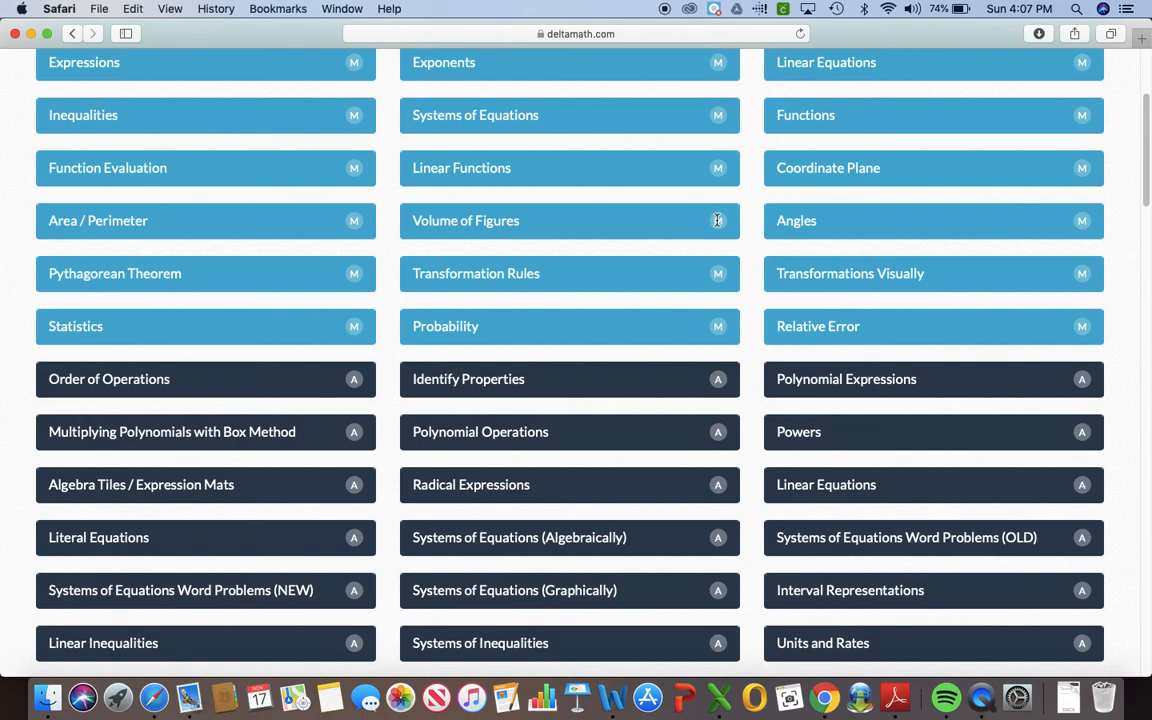
{"action": "scroll", "coordinate": [677, 178], "scroll_direction": "up", "scroll_amount": 3}
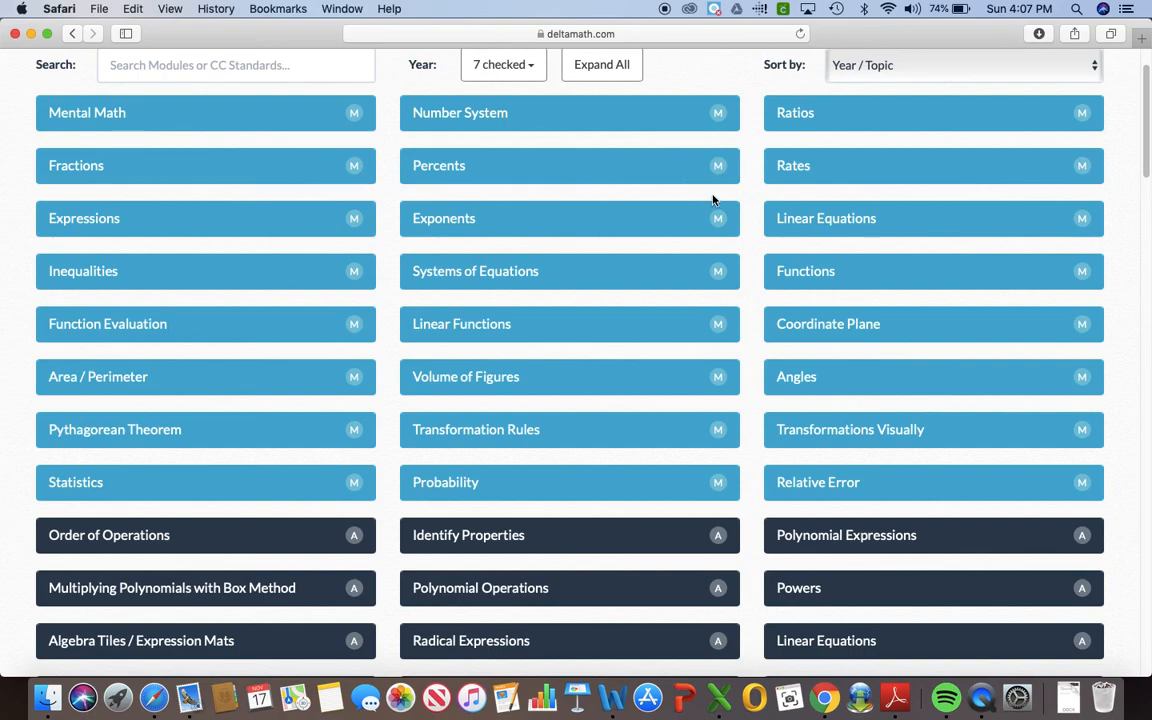
{"action": "scroll", "coordinate": [715, 262], "scroll_direction": "down", "scroll_amount": 4}
{"action": "scroll", "coordinate": [717, 300], "scroll_direction": "down", "scroll_amount": 1}
{"action": "scroll", "coordinate": [712, 329], "scroll_direction": "down", "scroll_amount": 3}
{"action": "scroll", "coordinate": [712, 333], "scroll_direction": "down", "scroll_amount": 10}
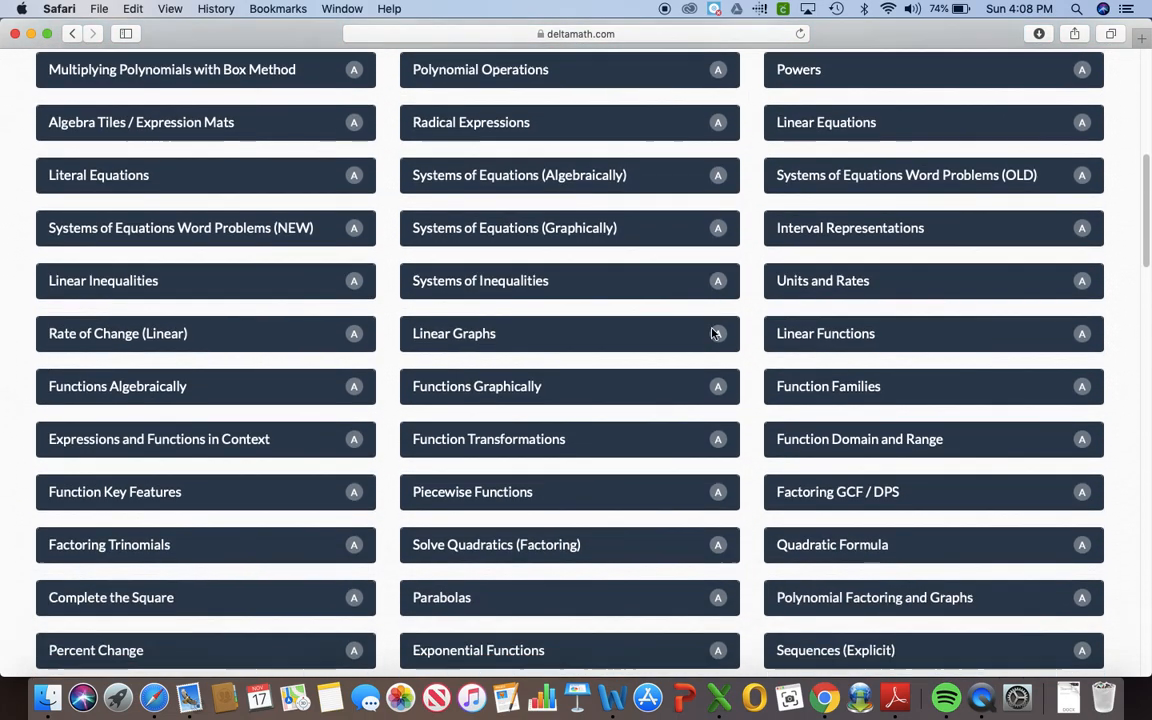
{"action": "scroll", "coordinate": [712, 333], "scroll_direction": "down", "scroll_amount": 3}
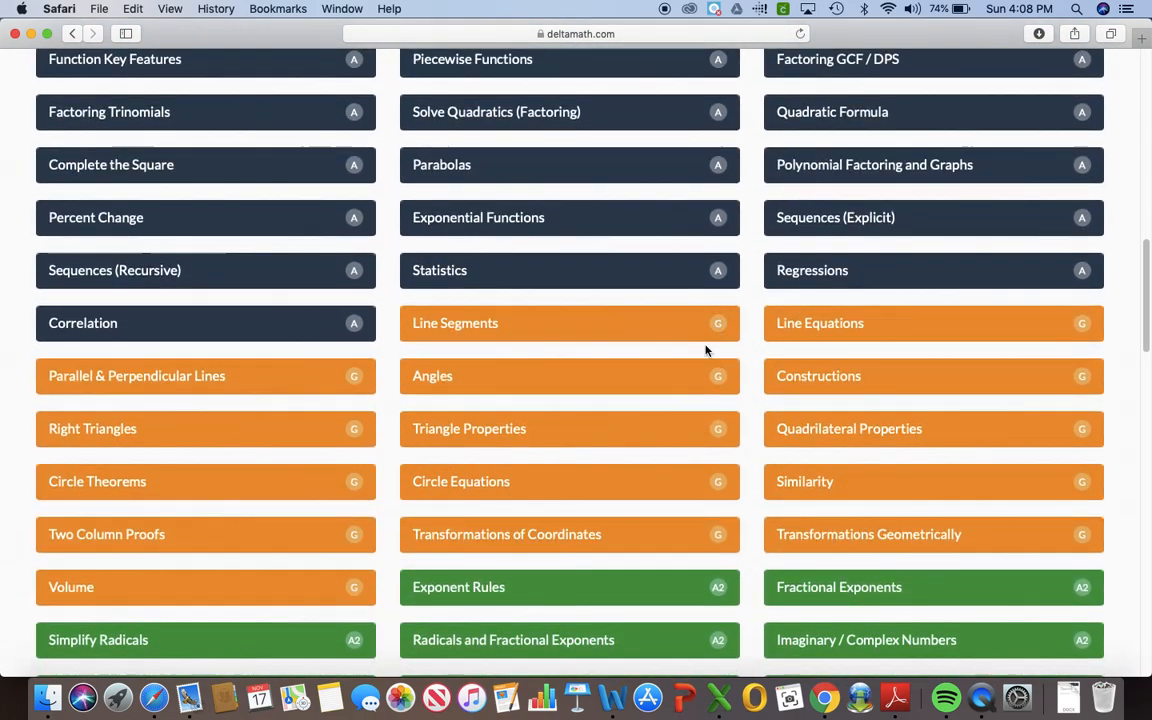
{"action": "scroll", "coordinate": [689, 452], "scroll_direction": "down", "scroll_amount": 6}
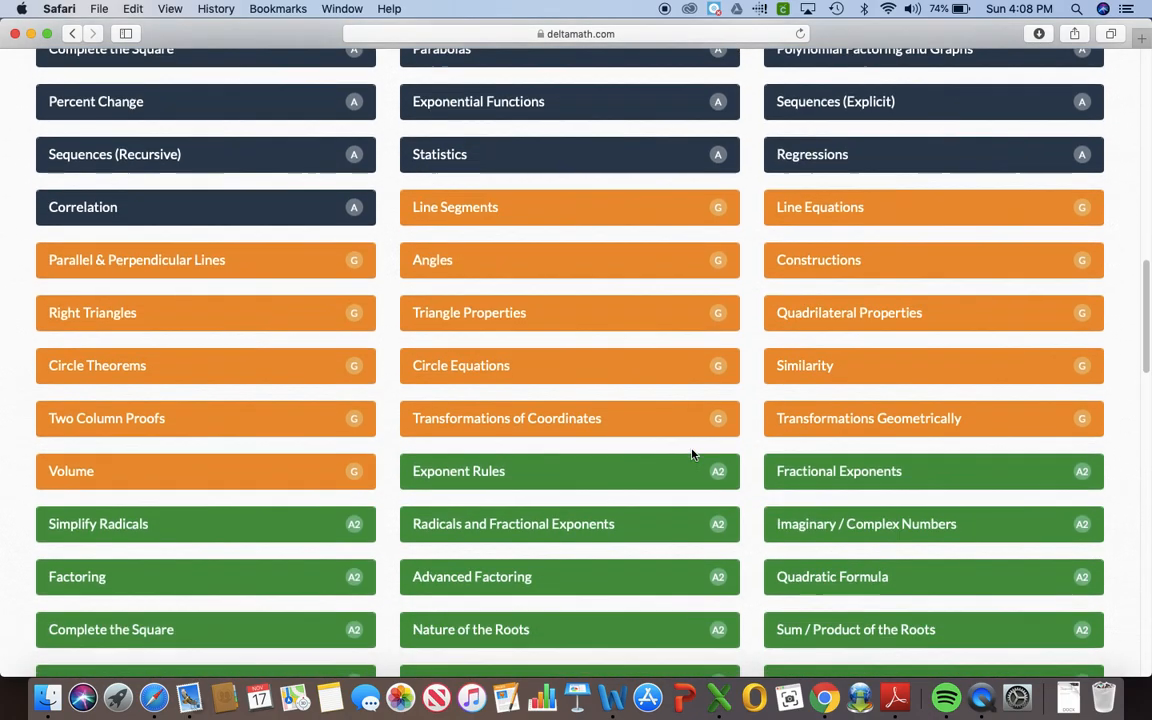
{"action": "scroll", "coordinate": [691, 453], "scroll_direction": "down", "scroll_amount": 6}
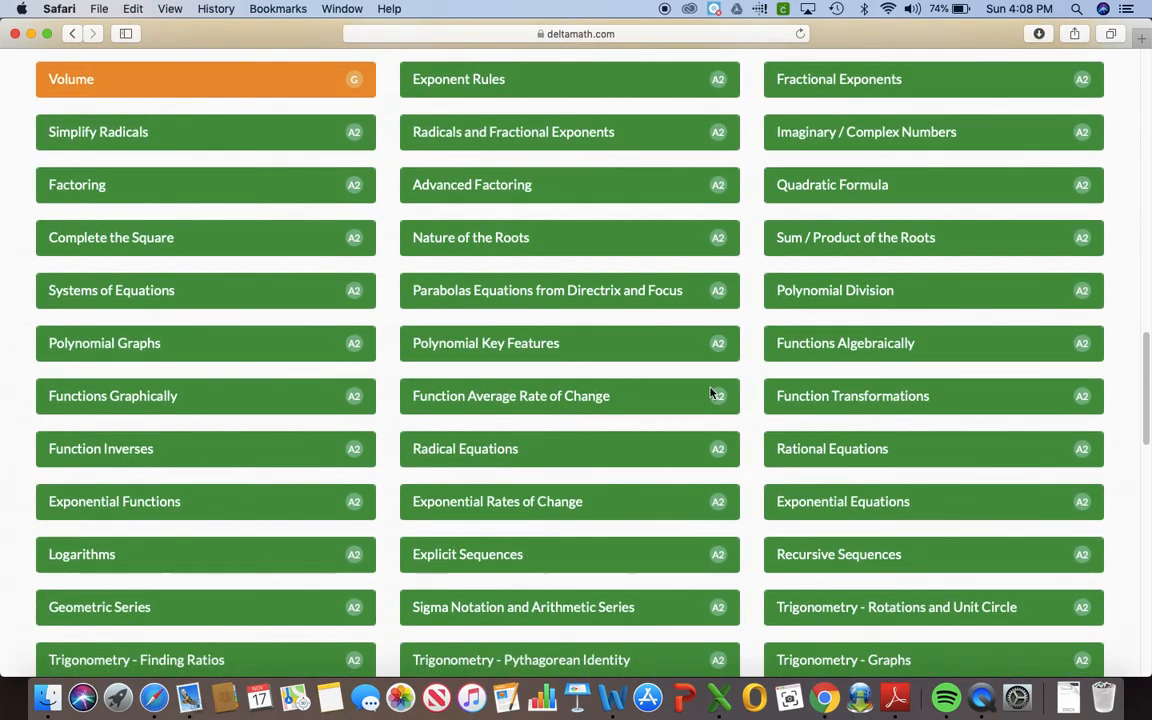
{"action": "scroll", "coordinate": [714, 394], "scroll_direction": "down", "scroll_amount": 8}
{"action": "scroll", "coordinate": [714, 394], "scroll_direction": "down", "scroll_amount": 3}
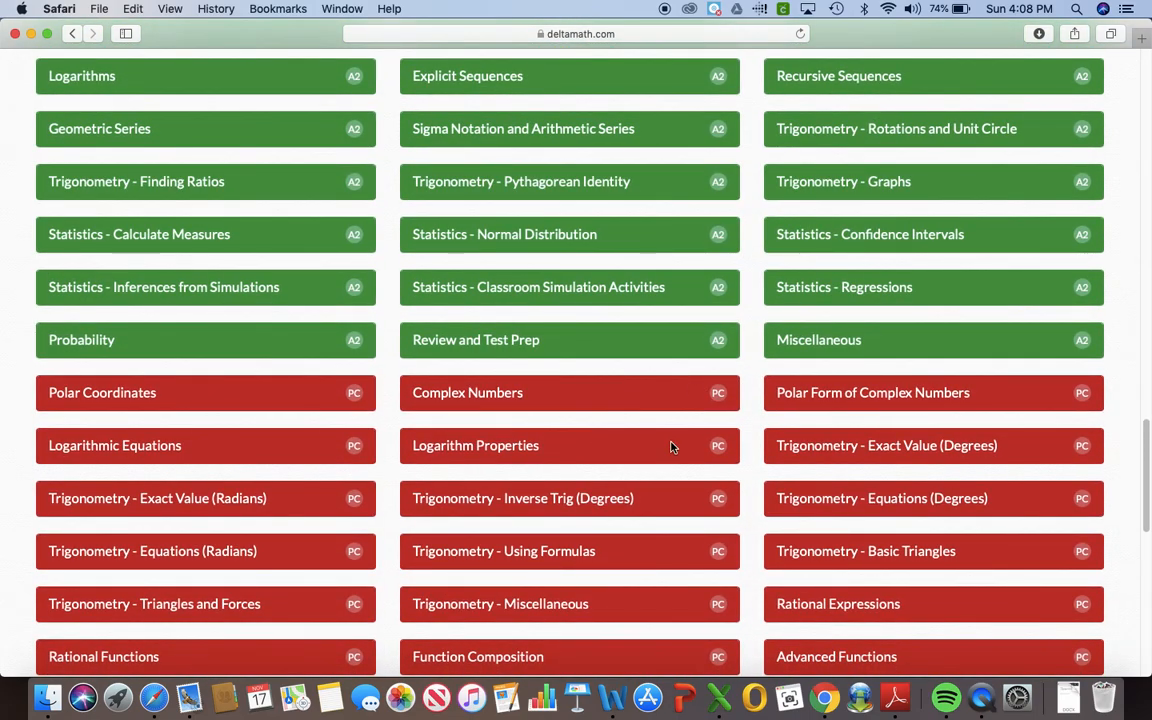
{"action": "scroll", "coordinate": [655, 494], "scroll_direction": "down", "scroll_amount": 1}
{"action": "scroll", "coordinate": [655, 494], "scroll_direction": "down", "scroll_amount": 9}
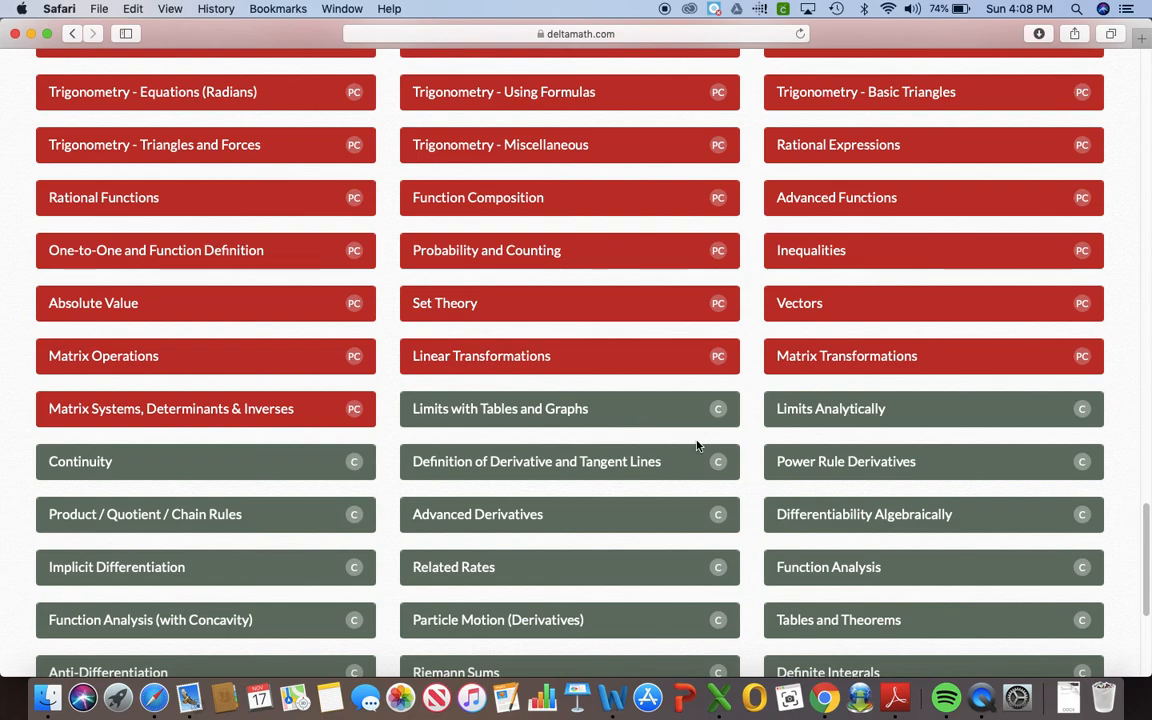
{"action": "scroll", "coordinate": [699, 458], "scroll_direction": "down", "scroll_amount": 5}
{"action": "scroll", "coordinate": [699, 460], "scroll_direction": "down", "scroll_amount": 2}
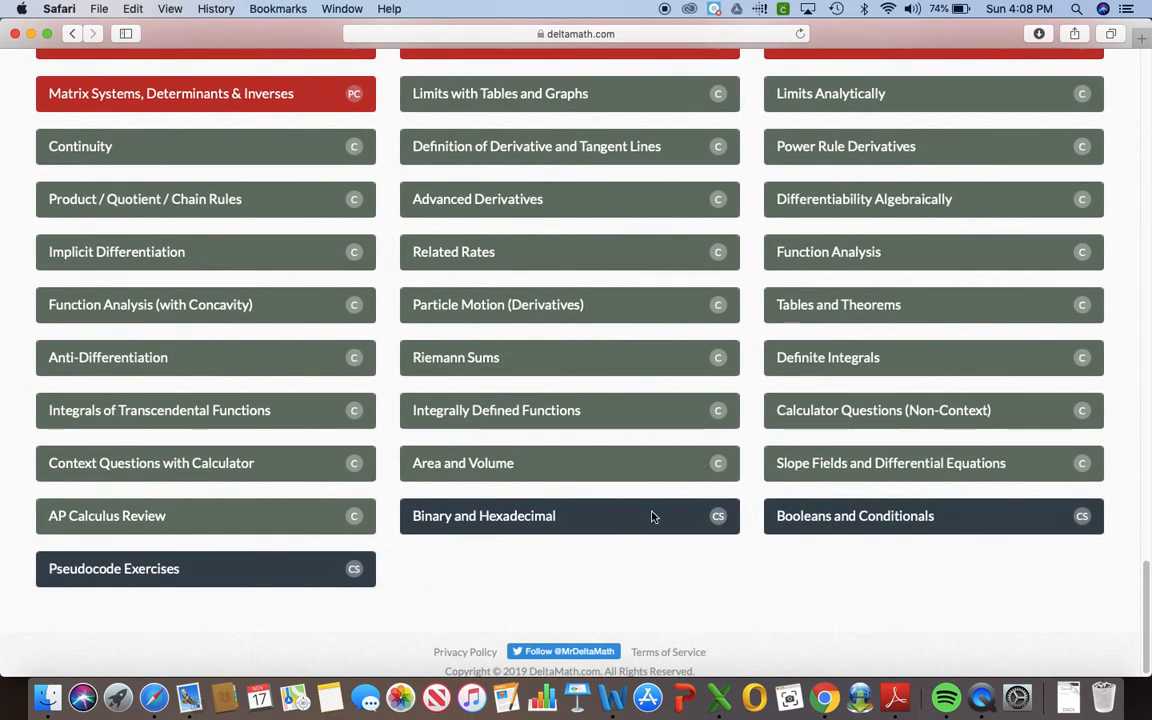
{"action": "scroll", "coordinate": [640, 513], "scroll_direction": "up", "scroll_amount": 14}
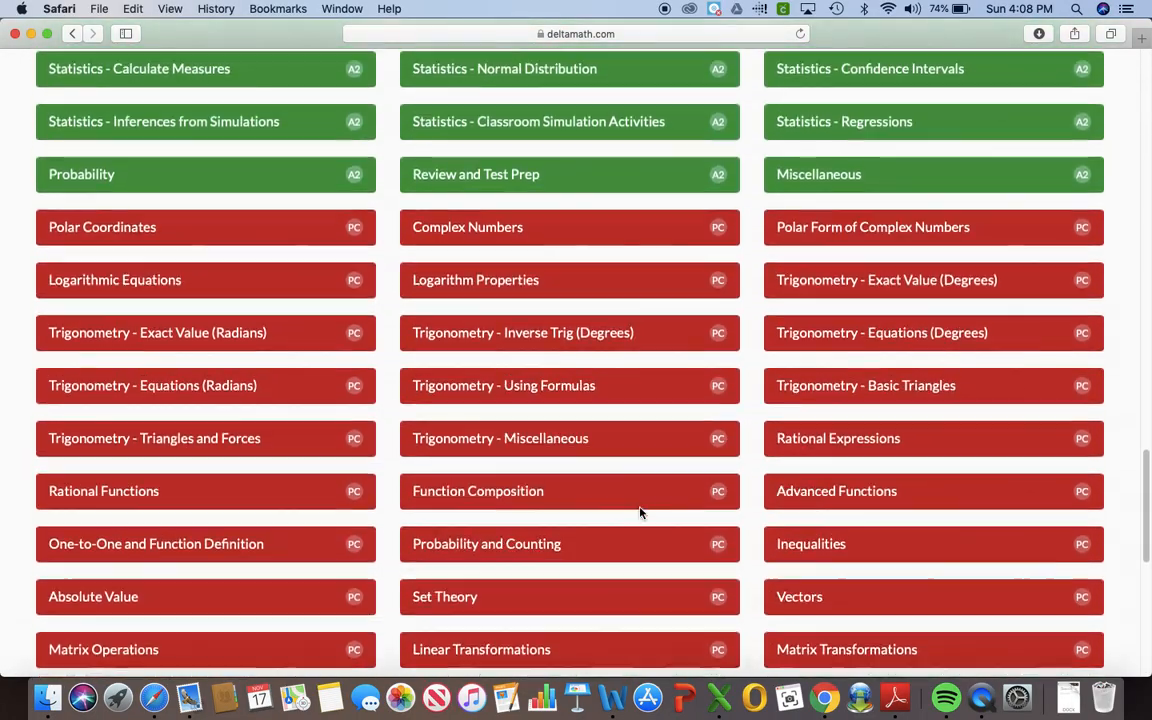
{"action": "scroll", "coordinate": [640, 513], "scroll_direction": "down", "scroll_amount": 7}
{"action": "scroll", "coordinate": [640, 513], "scroll_direction": "up", "scroll_amount": 20}
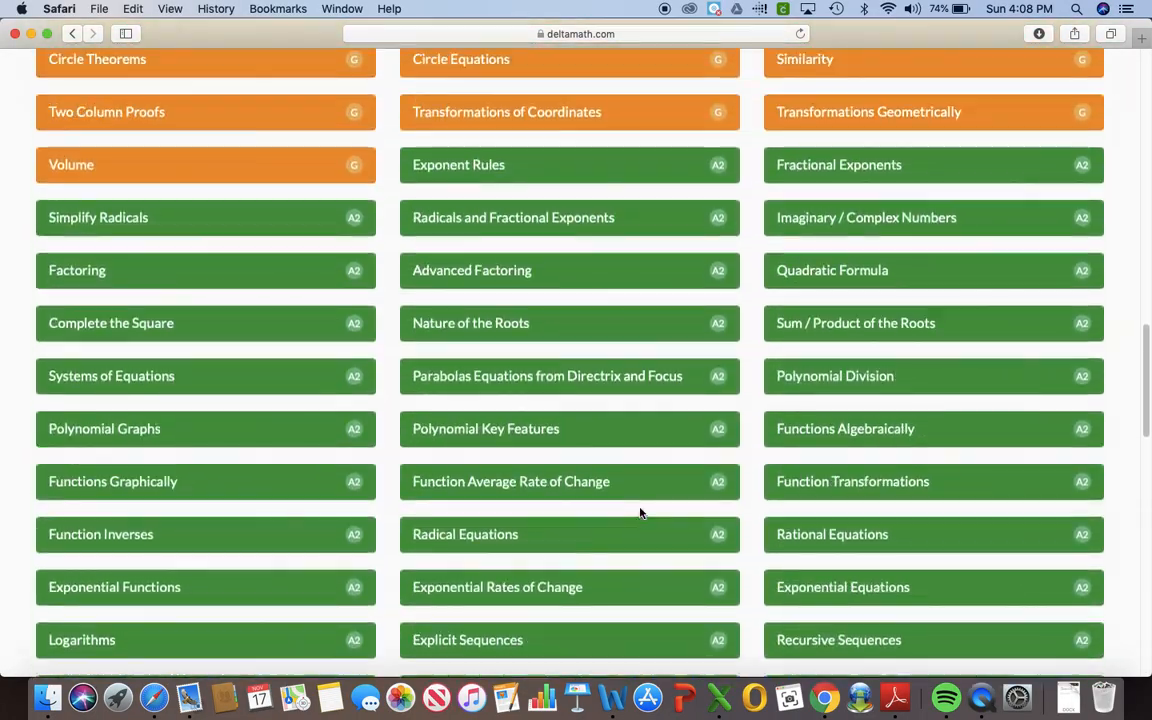
{"action": "scroll", "coordinate": [640, 513], "scroll_direction": "up", "scroll_amount": 10}
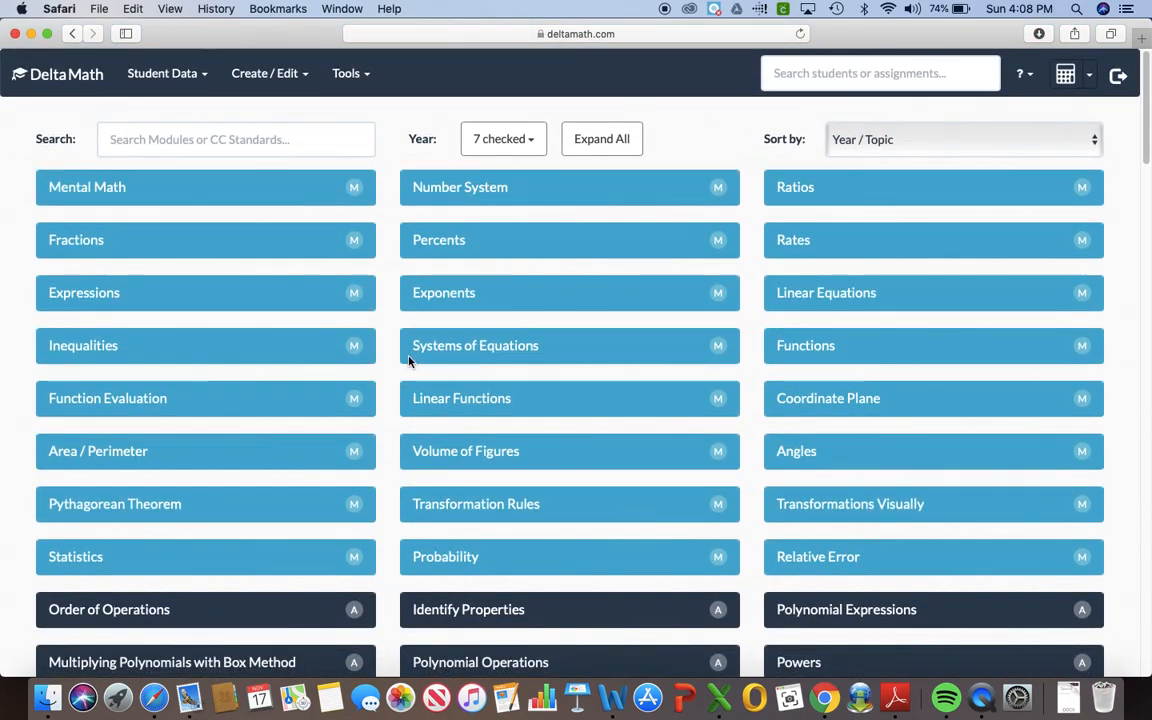
Step: Start a new standard assignment and name it "Solving Systems of Linear Equations"
{"action": "left_click", "coordinate": [305, 79]}
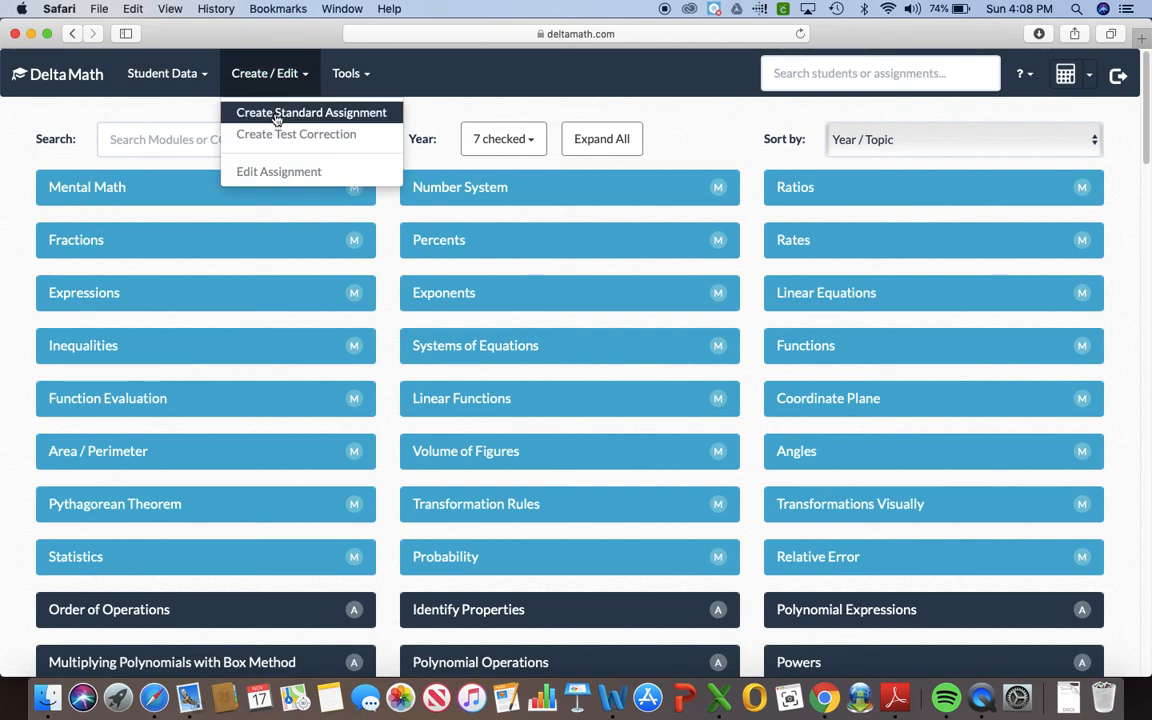
{"action": "left_click", "coordinate": [277, 116]}
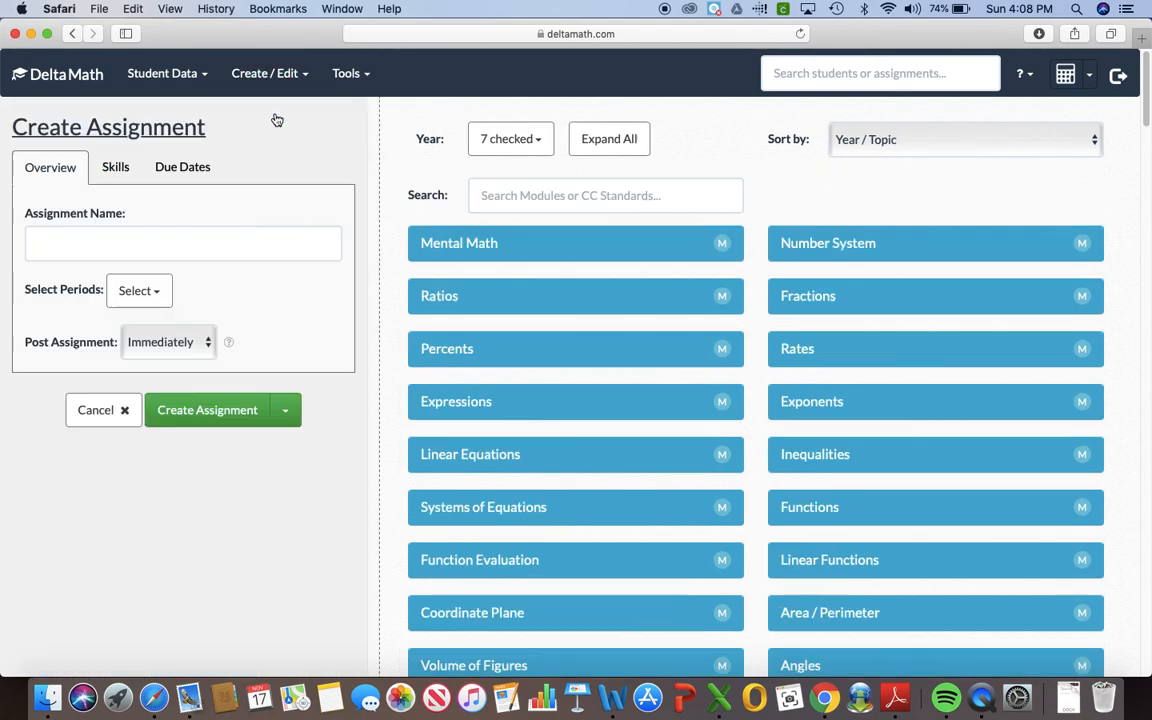
{"action": "left_click", "coordinate": [110, 244]}
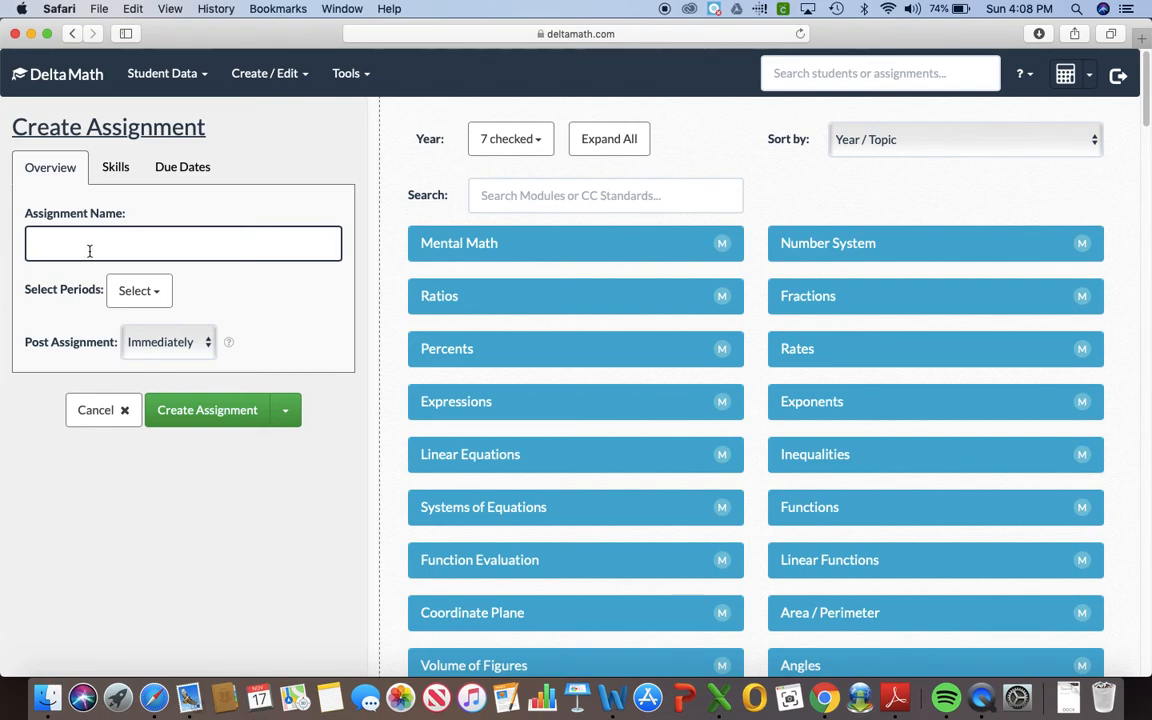
{"action": "type", "text": "Sys"}
{"action": "type", "text": "ving Systems of"}
{"action": "type", "text": " Linea"}
{"action": "type", "text": "r Equations"}
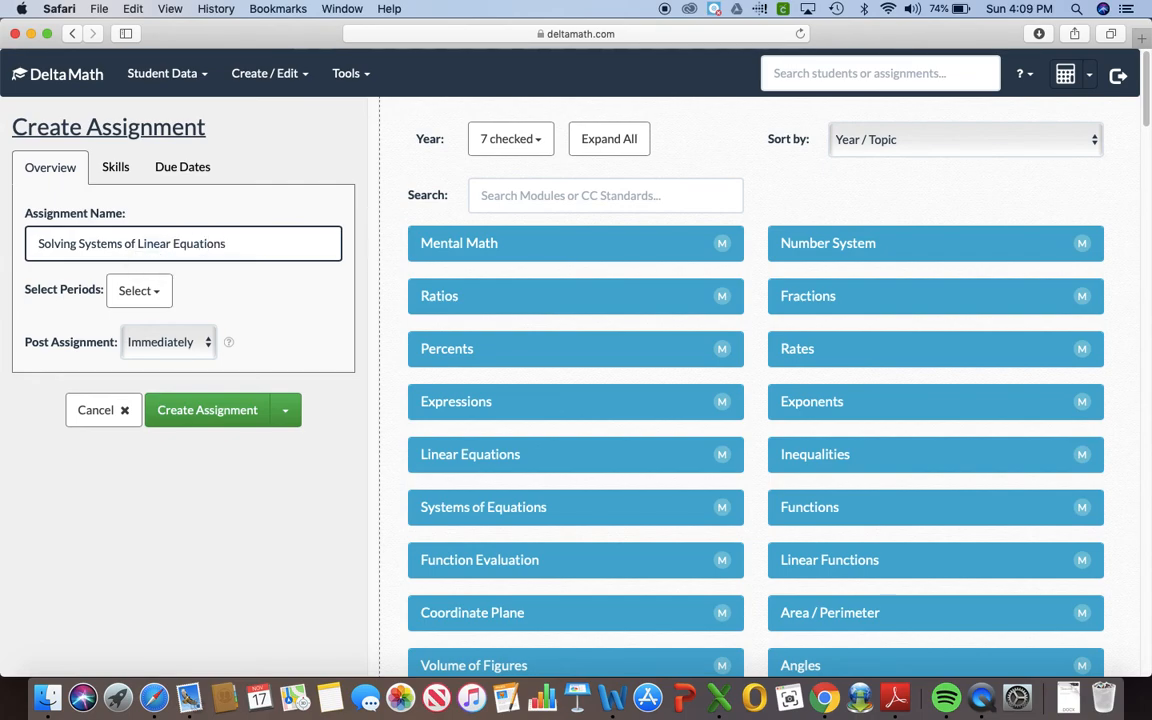
Step: Assign it to the 3rd Hour, 5th Hour and 7th Hour periods
{"action": "left_click", "coordinate": [155, 295]}
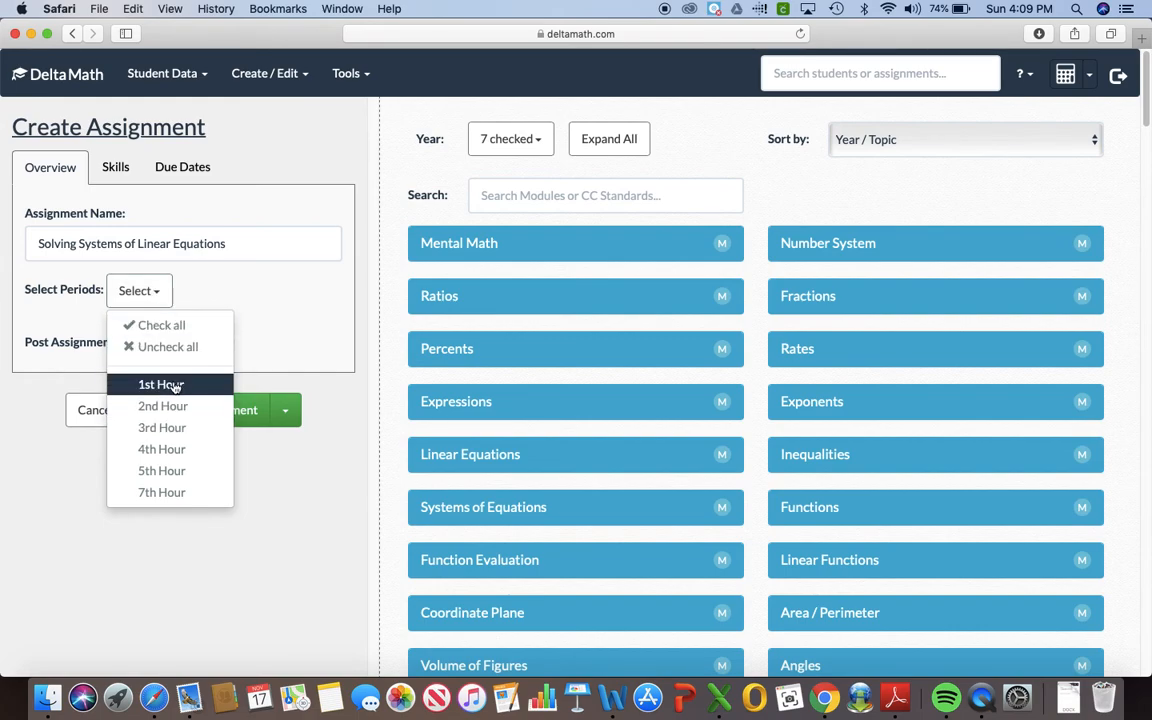
{"action": "left_click", "coordinate": [175, 437]}
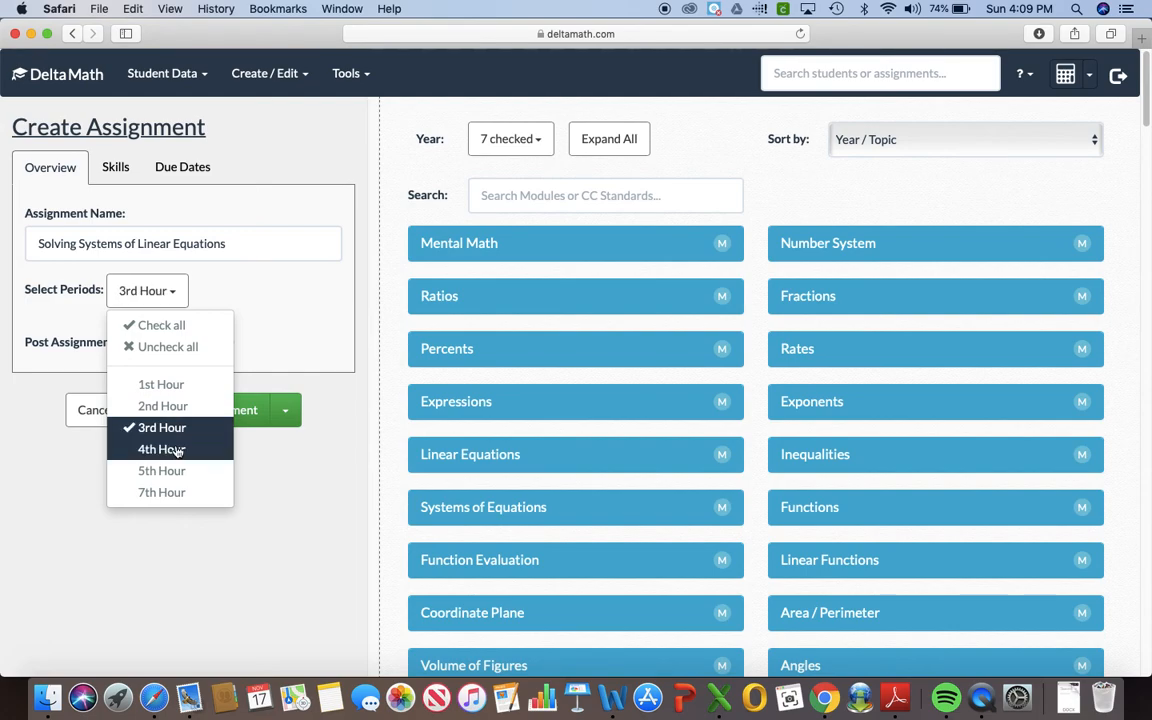
{"action": "left_click", "coordinate": [184, 474]}
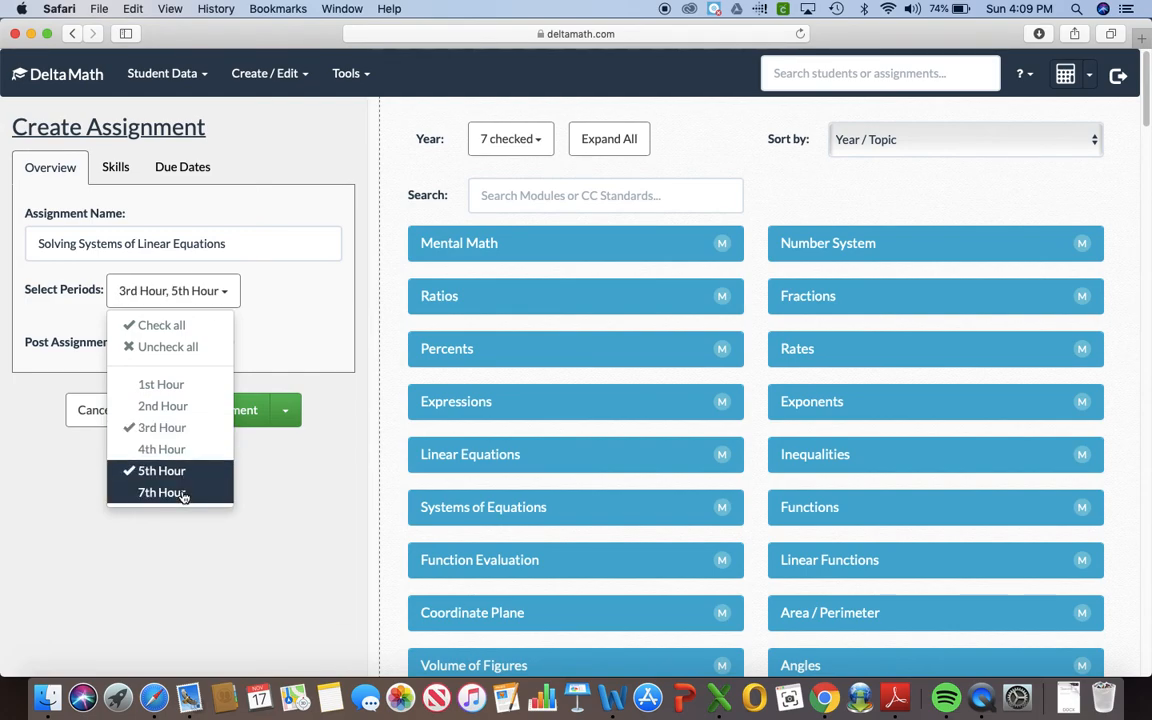
{"action": "left_click", "coordinate": [183, 494]}
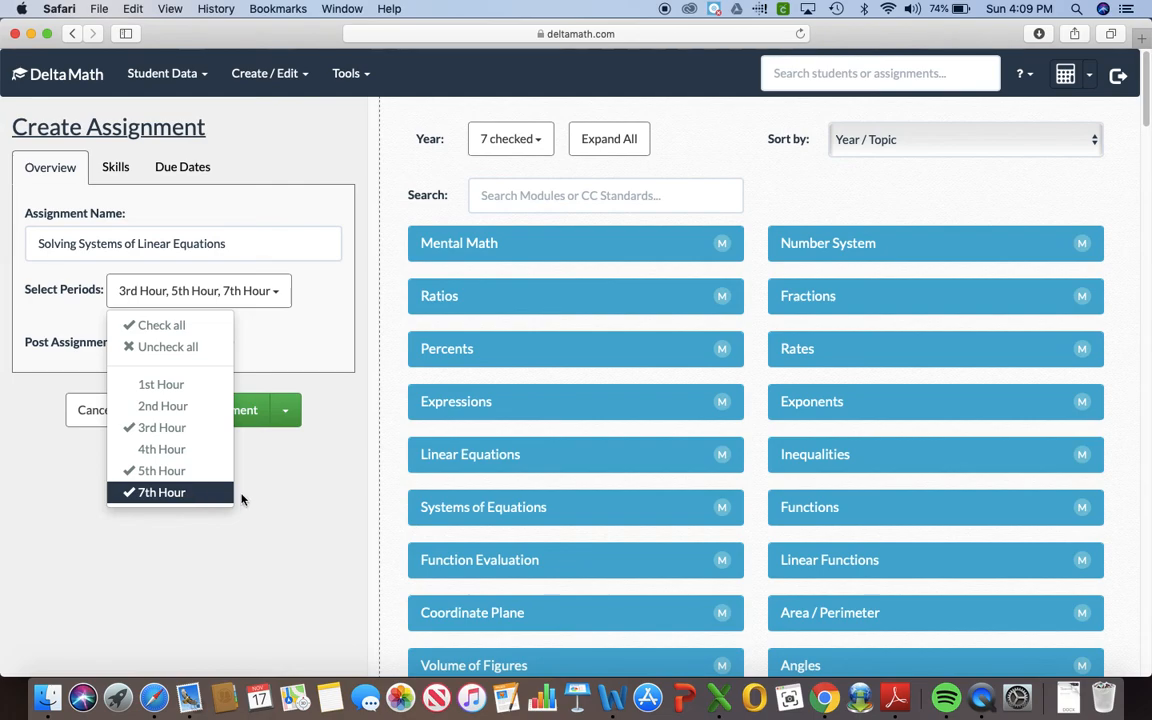
{"action": "left_click", "coordinate": [241, 500]}
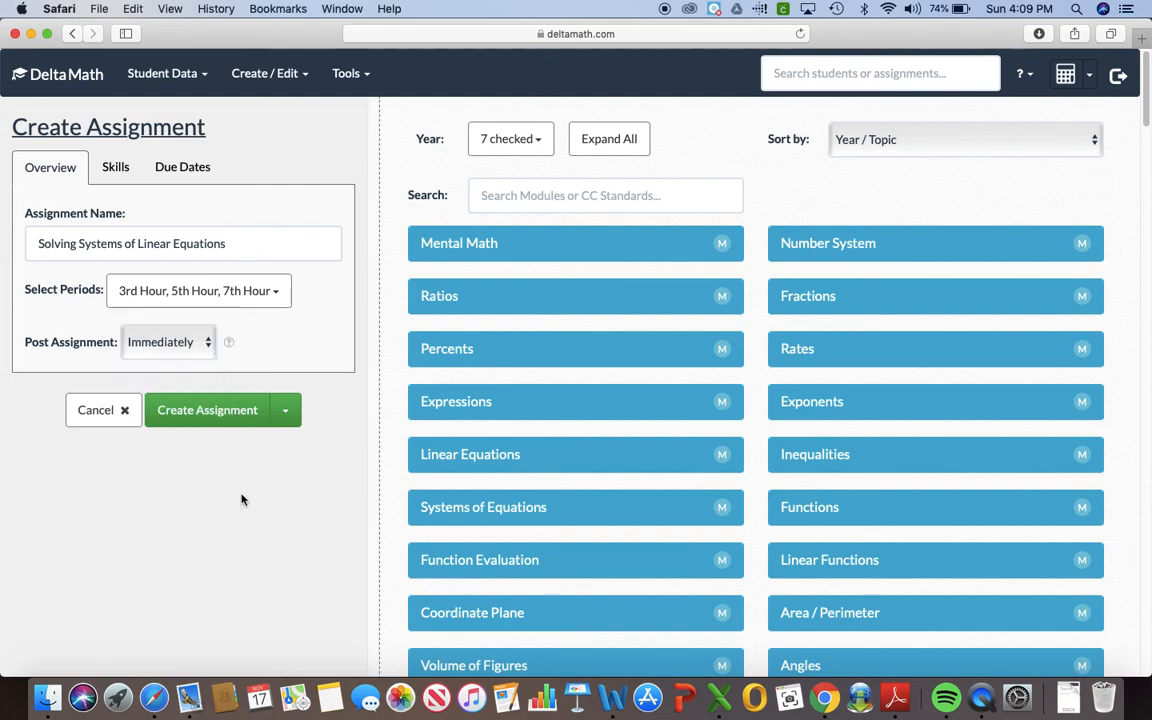
Step: Schedule the assignment to post at a specific time, with the posting date set to 11/22/2019
{"action": "left_click", "coordinate": [203, 343]}
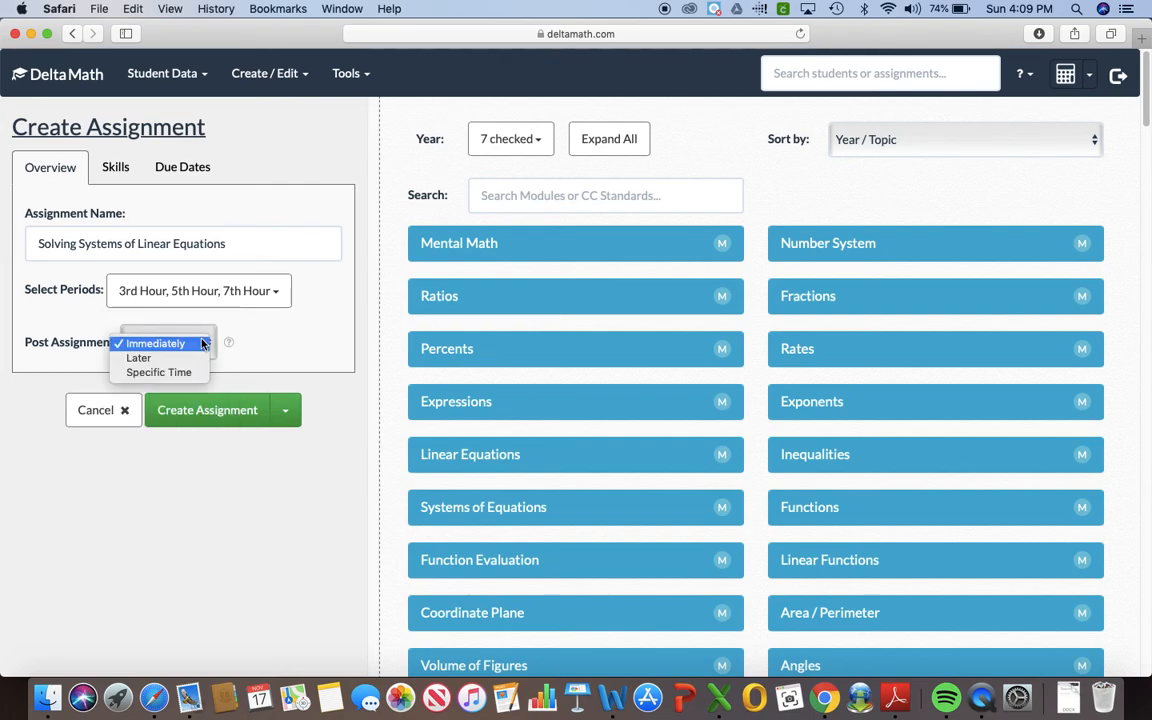
{"action": "left_click", "coordinate": [165, 377]}
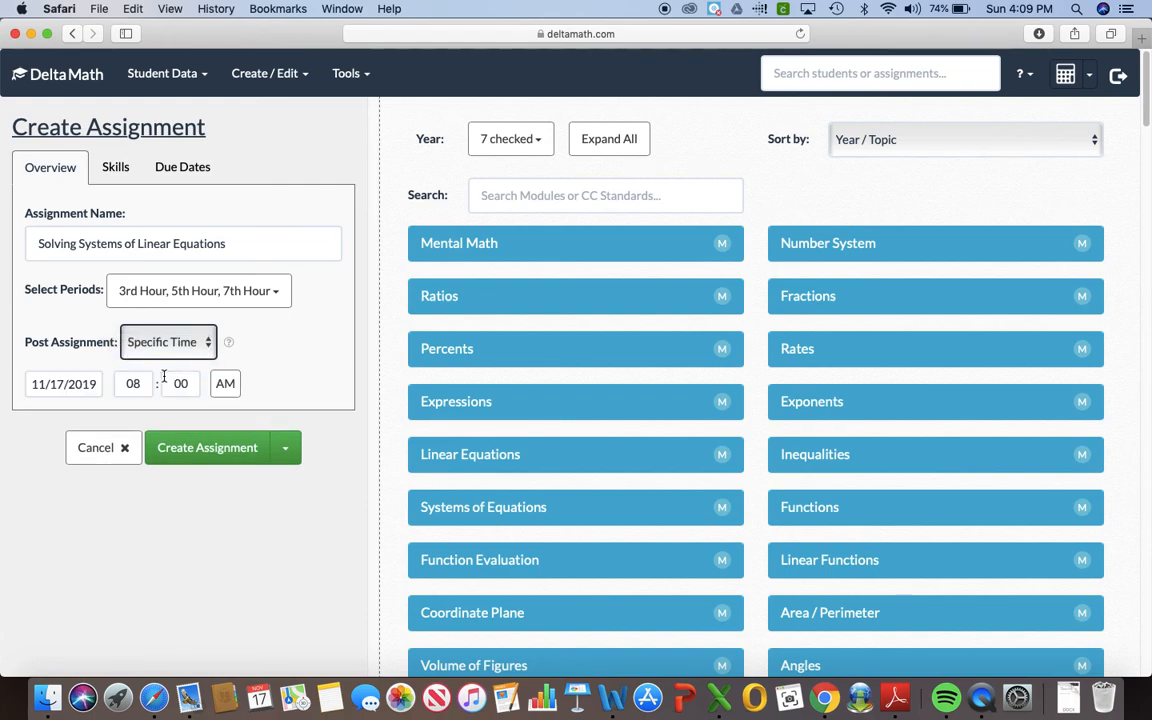
{"action": "left_click", "coordinate": [63, 385]}
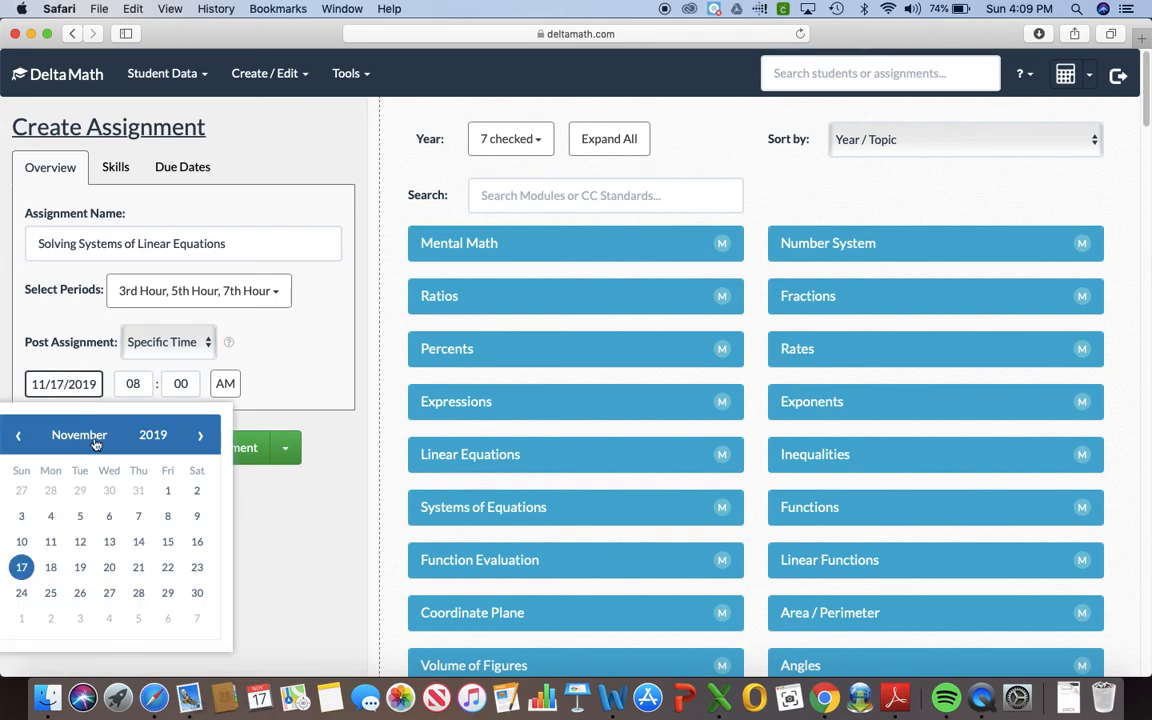
{"action": "left_click", "coordinate": [168, 567]}
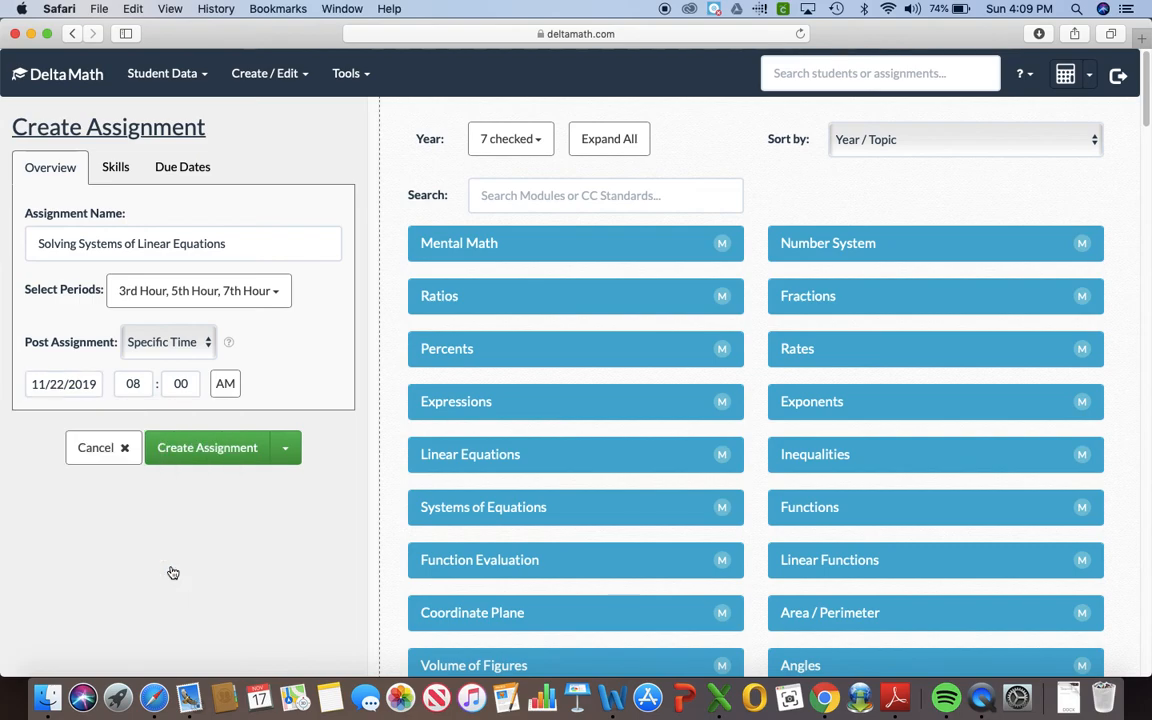
Step: Set the assignment's due date to 11/25/2019
{"action": "left_click", "coordinate": [116, 170]}
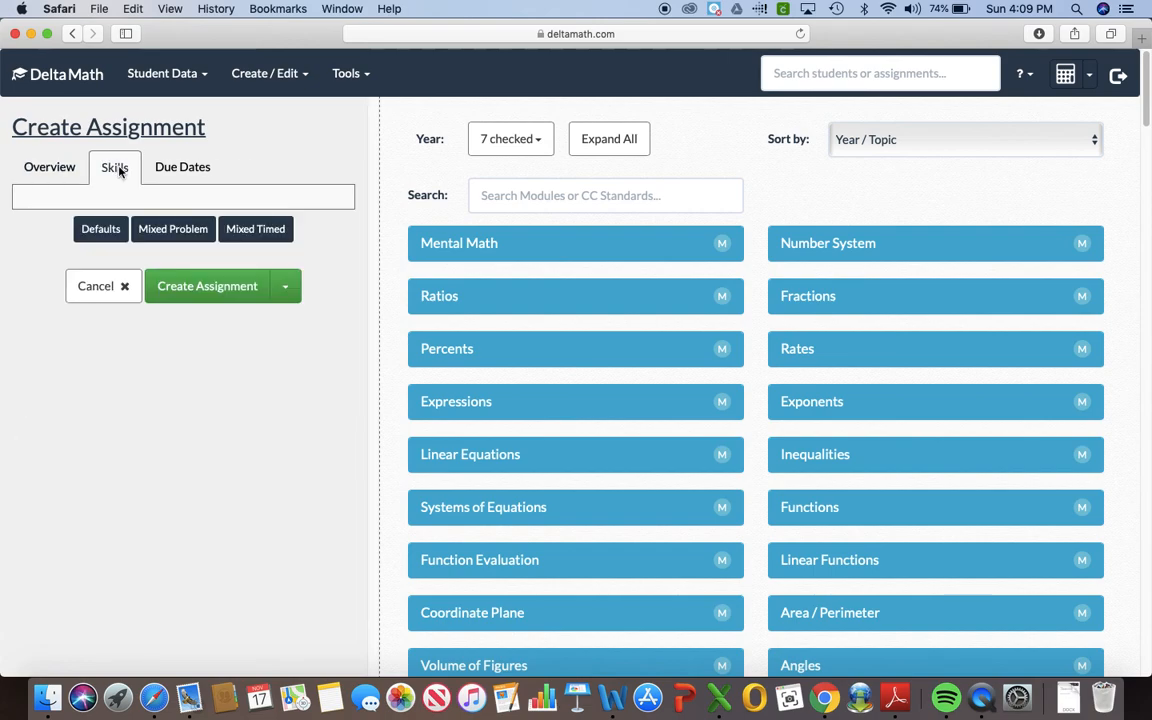
{"action": "left_click", "coordinate": [180, 170]}
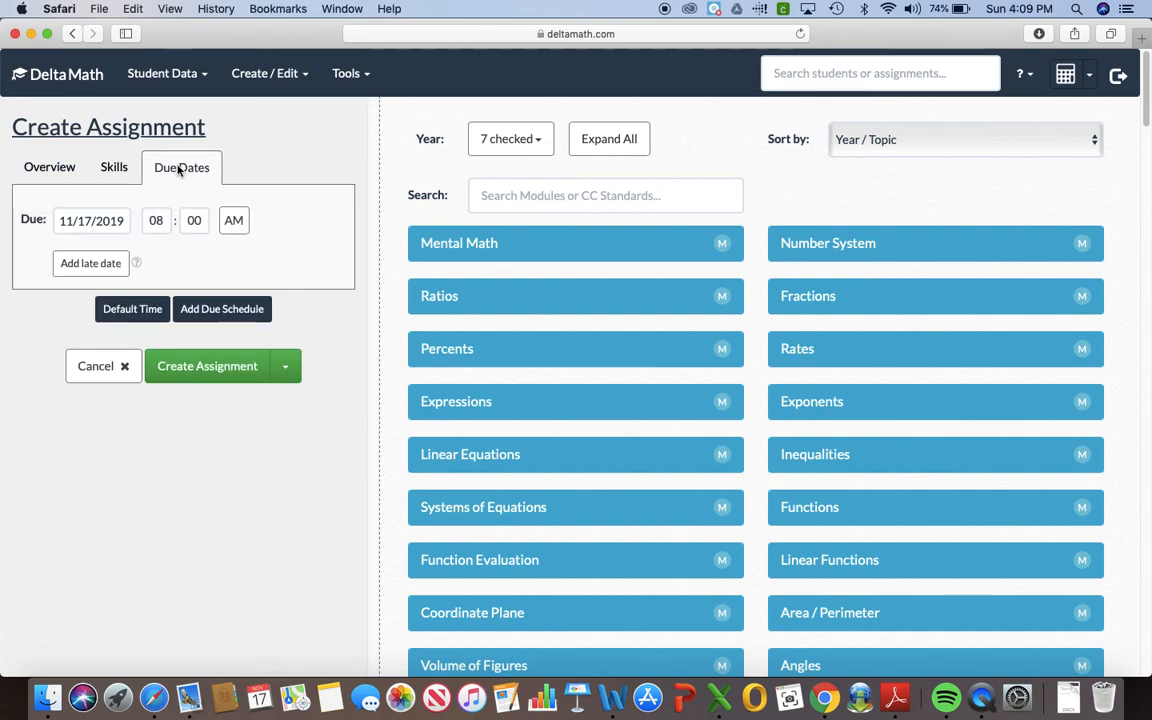
{"action": "left_click", "coordinate": [111, 220]}
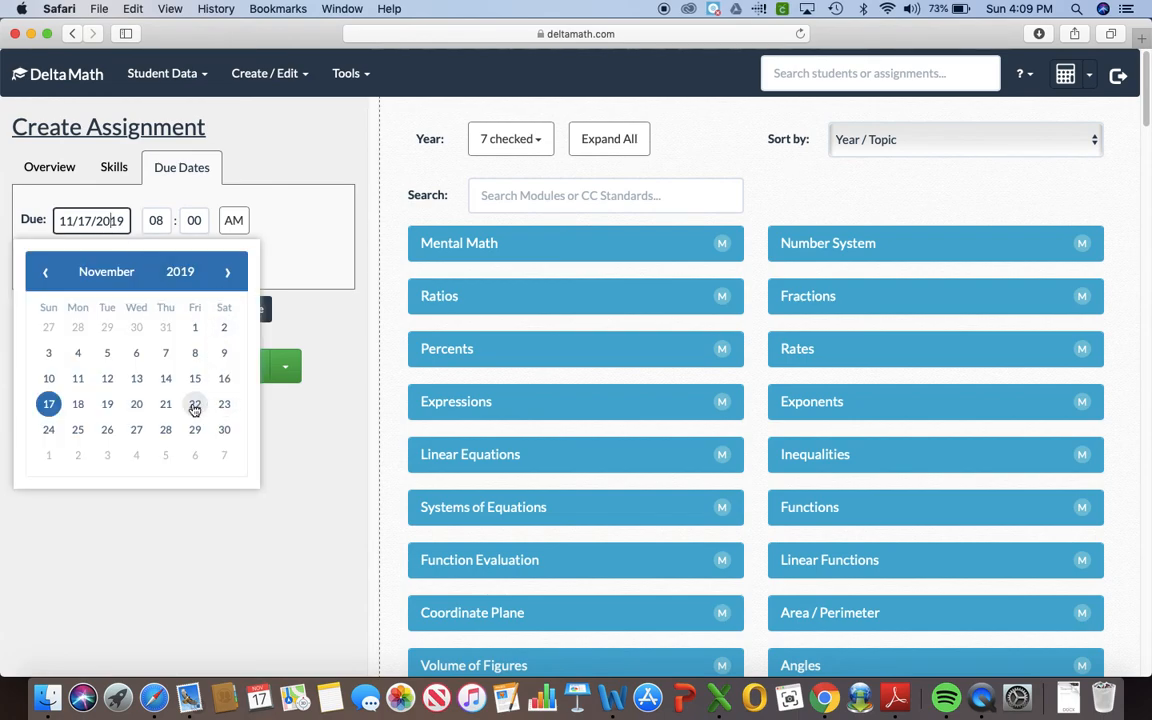
{"action": "left_click", "coordinate": [78, 432]}
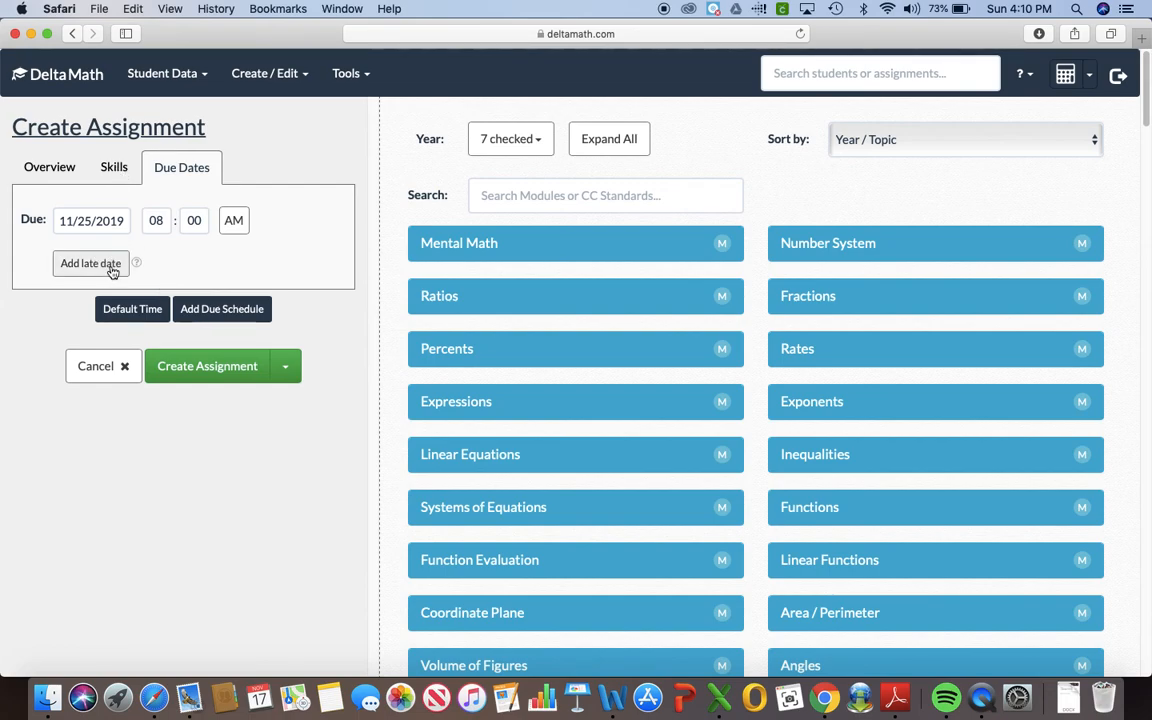
Step: Go to the assignment's skills and filter the available modules so that only the Algebra 1 year is included
{"action": "left_click", "coordinate": [116, 168]}
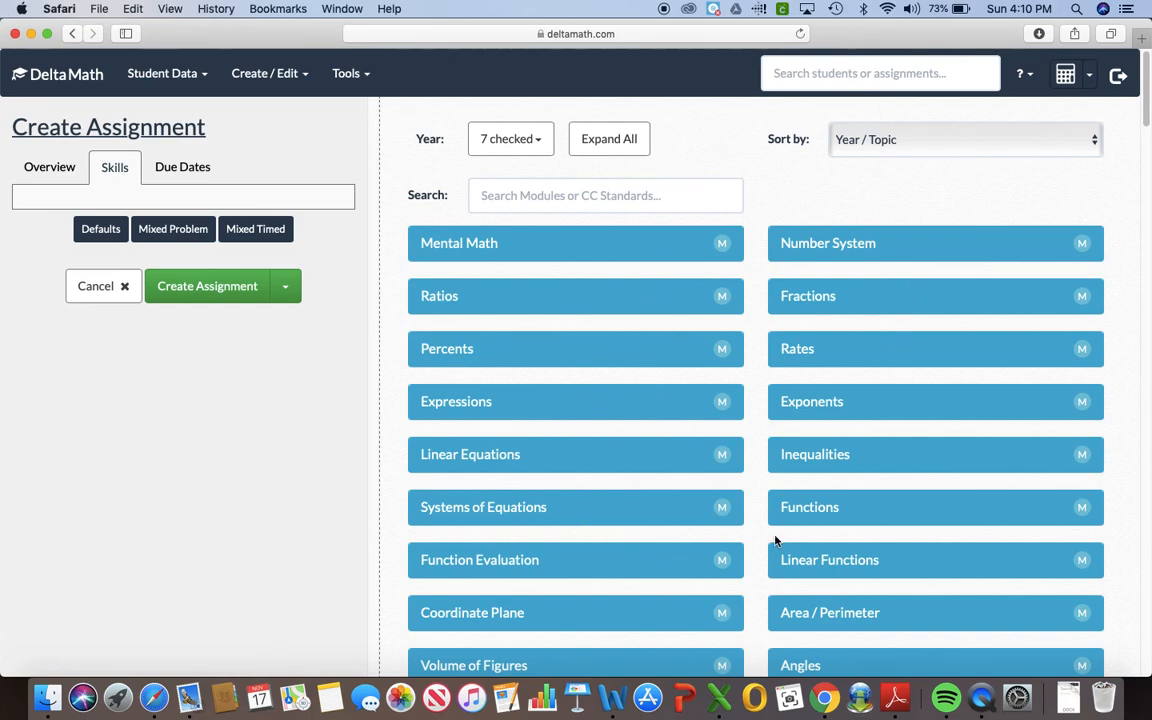
{"action": "scroll", "coordinate": [620, 393], "scroll_direction": "down", "scroll_amount": 10}
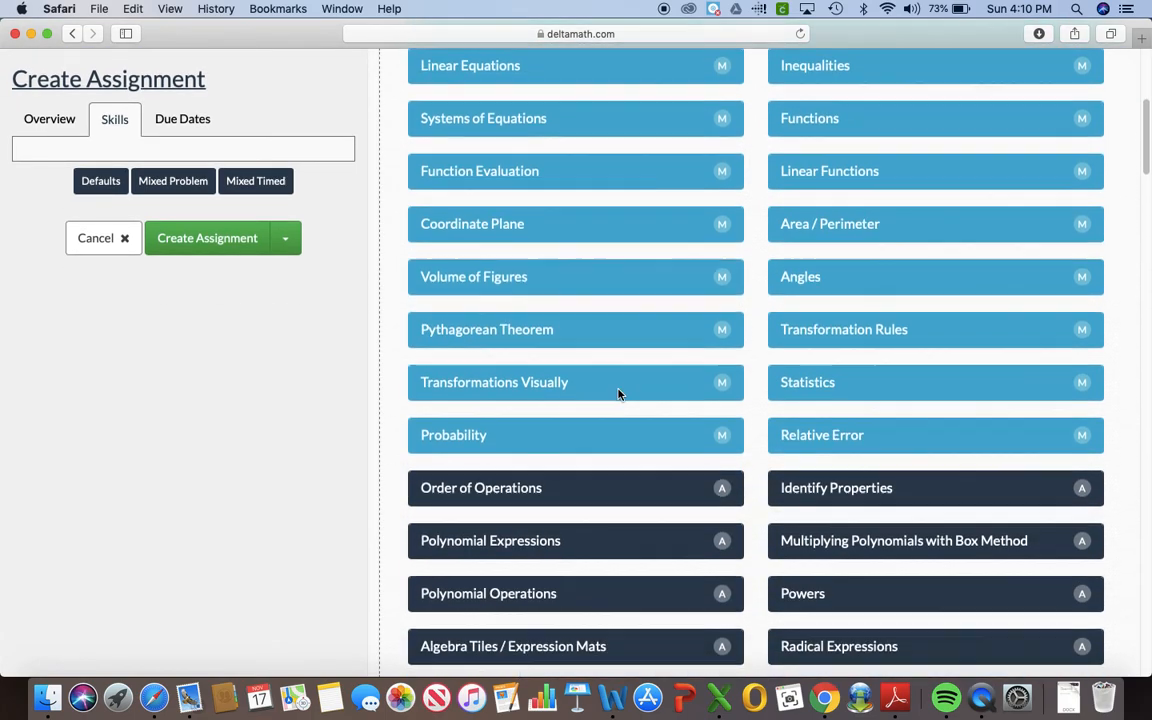
{"action": "scroll", "coordinate": [618, 393], "scroll_direction": "up", "scroll_amount": 10}
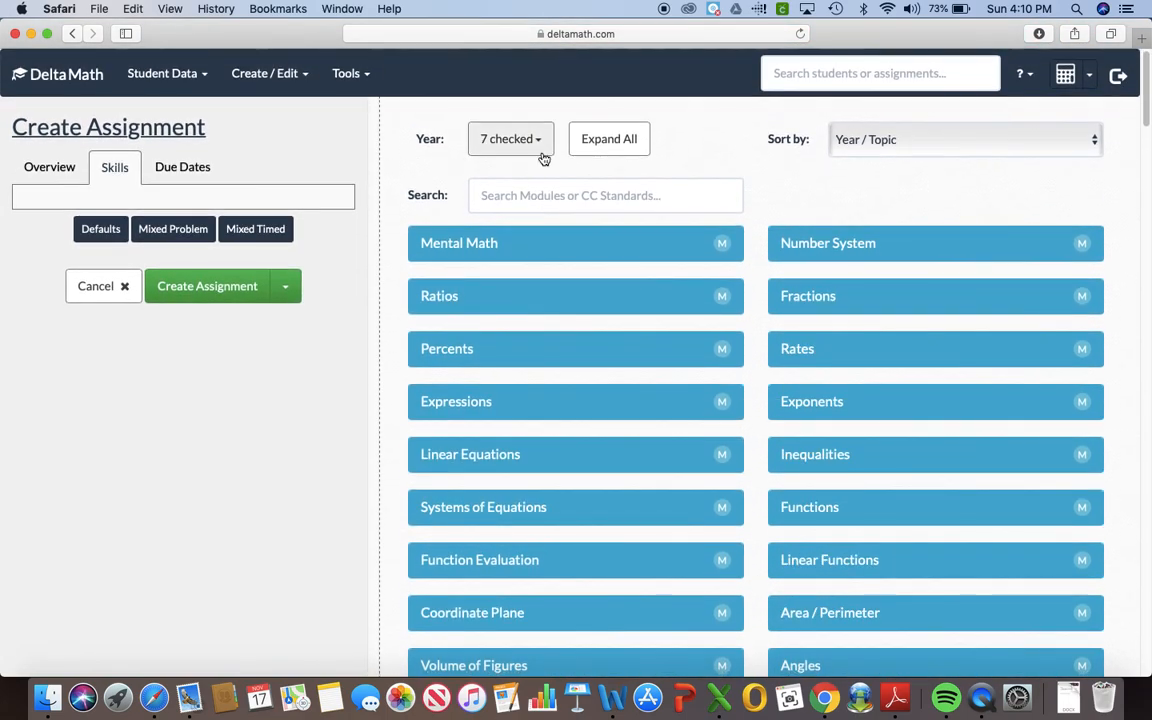
{"action": "left_click", "coordinate": [540, 146]}
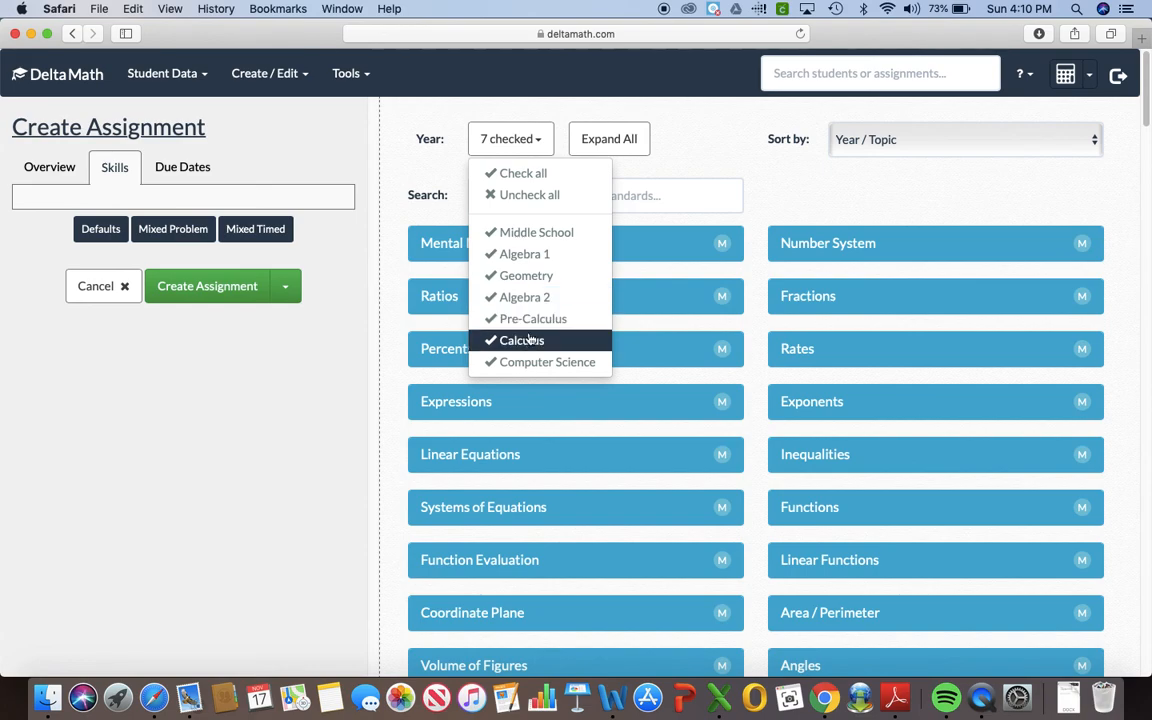
{"action": "left_click", "coordinate": [531, 196]}
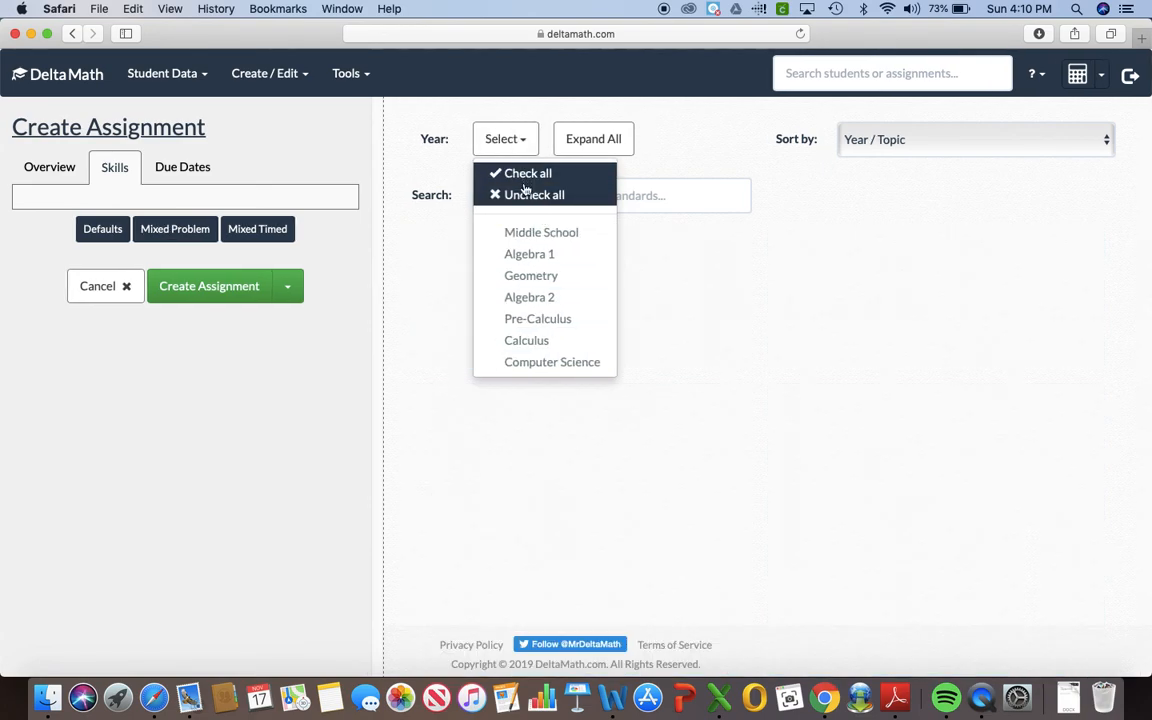
{"action": "left_click", "coordinate": [531, 256]}
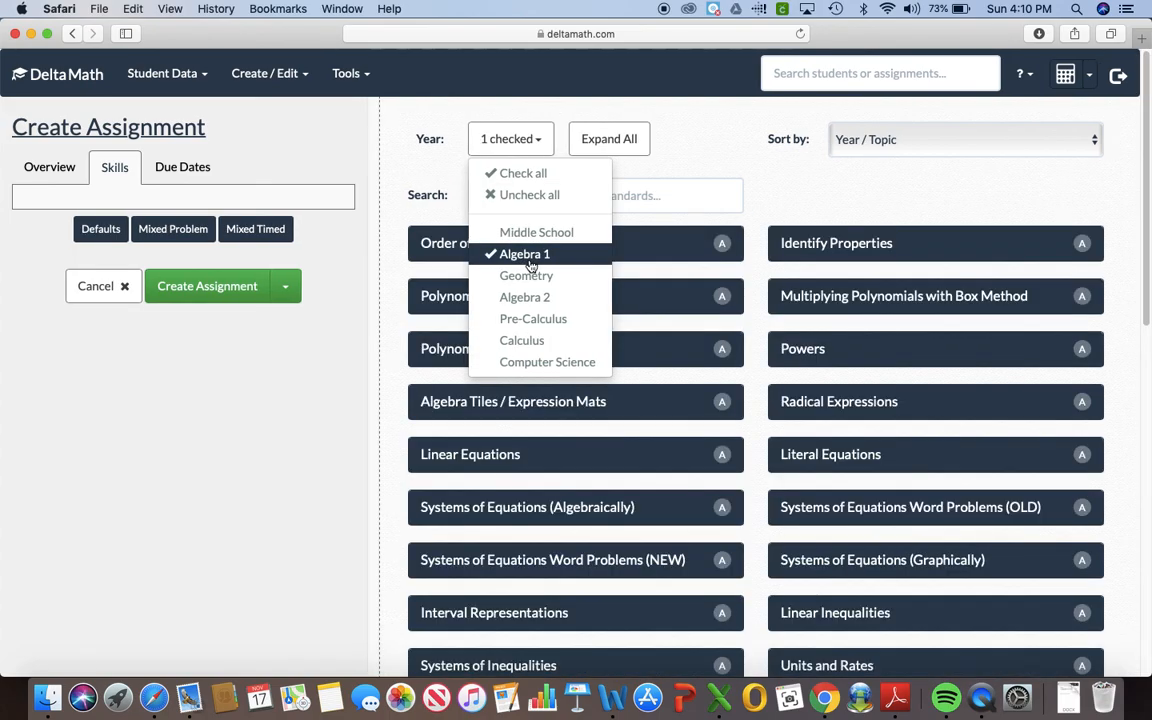
{"action": "left_click", "coordinate": [687, 146]}
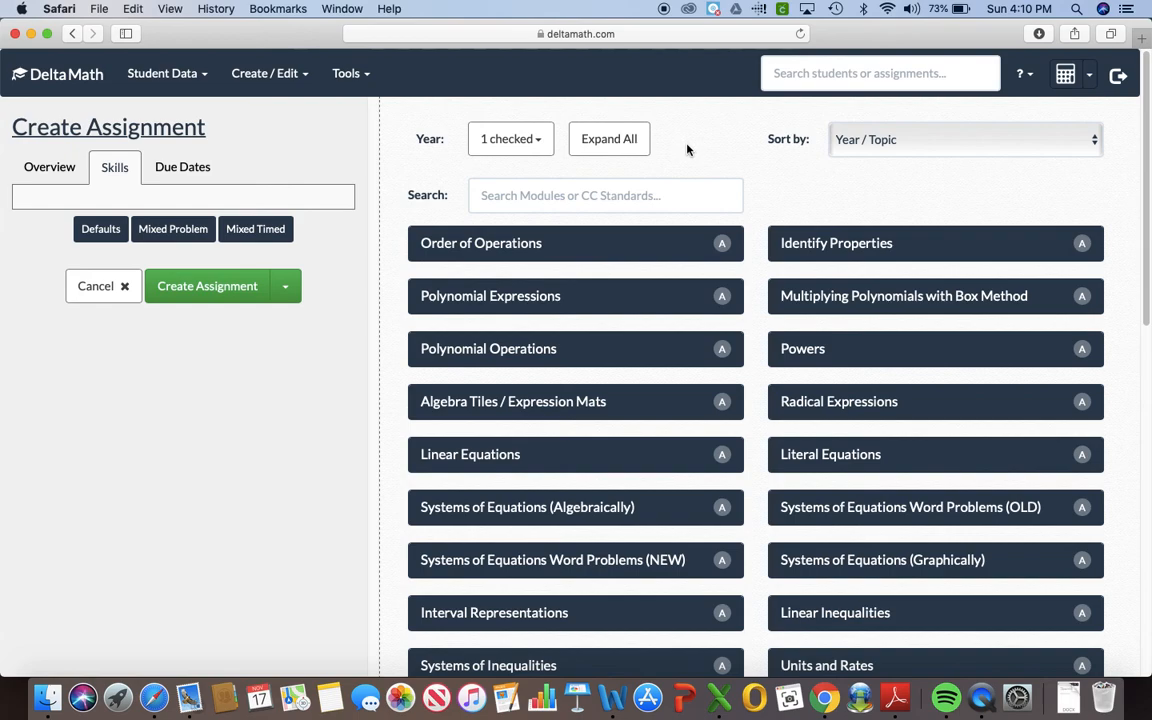
Step: Open a sample problem for Solve Linear System Graphically (Lev. 1) from the Systems of Equations (Graphically) module and read it through
{"action": "scroll", "coordinate": [668, 318], "scroll_direction": "down", "scroll_amount": 1}
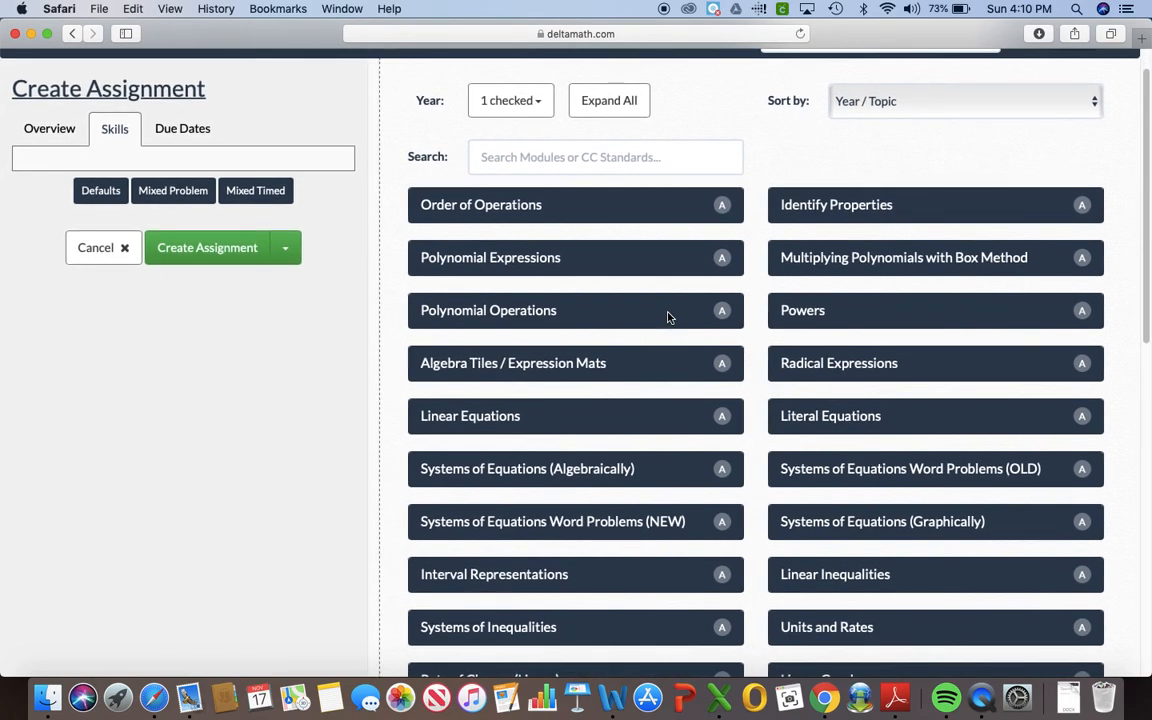
{"action": "scroll", "coordinate": [668, 318], "scroll_direction": "down", "scroll_amount": 3}
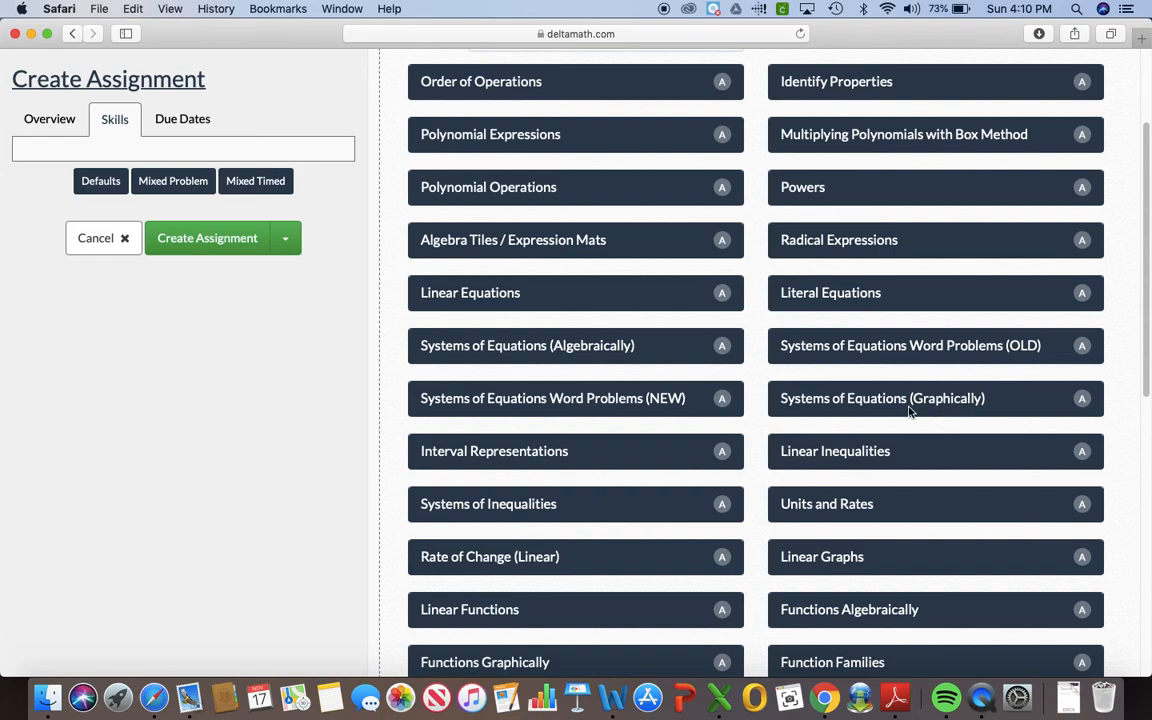
{"action": "left_click", "coordinate": [962, 395]}
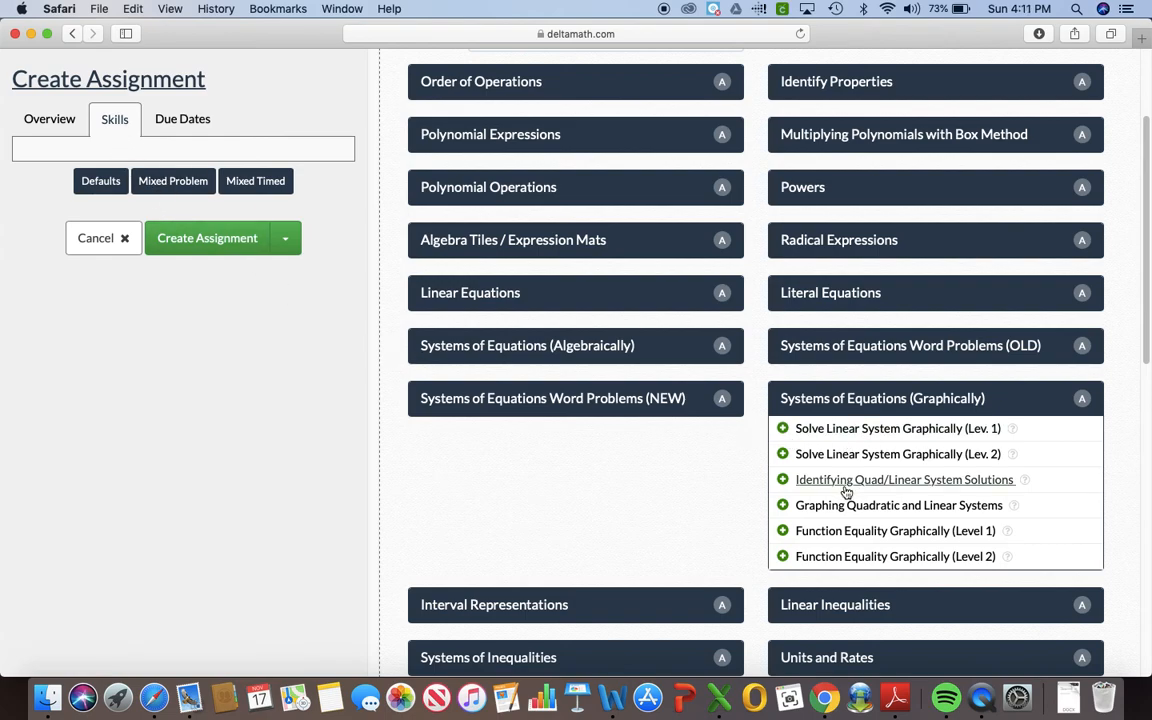
{"action": "left_click", "coordinate": [906, 430]}
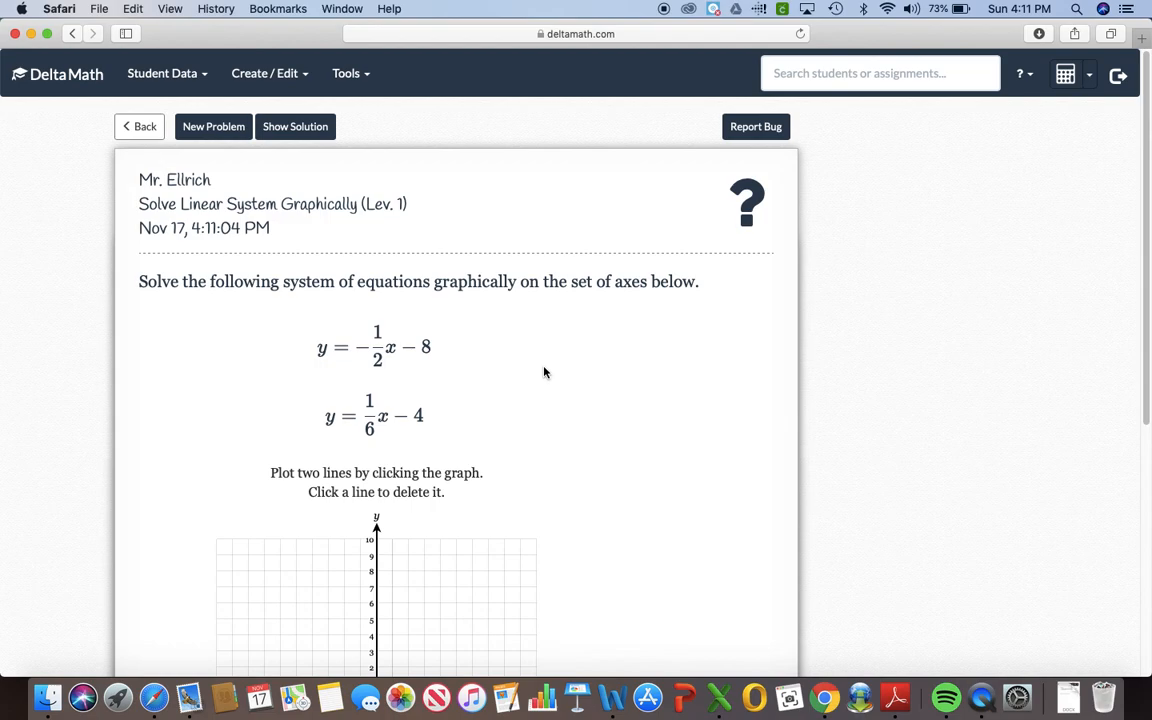
{"action": "scroll", "coordinate": [544, 372], "scroll_direction": "down", "scroll_amount": 2}
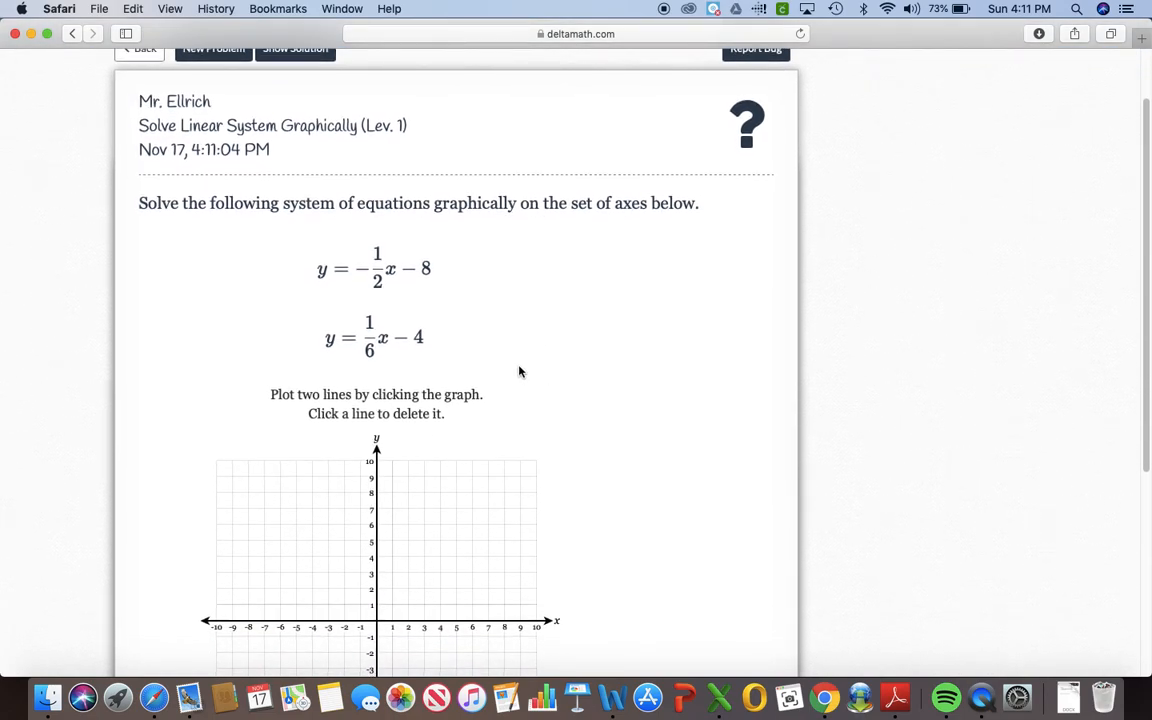
{"action": "scroll", "coordinate": [519, 372], "scroll_direction": "down", "scroll_amount": 3}
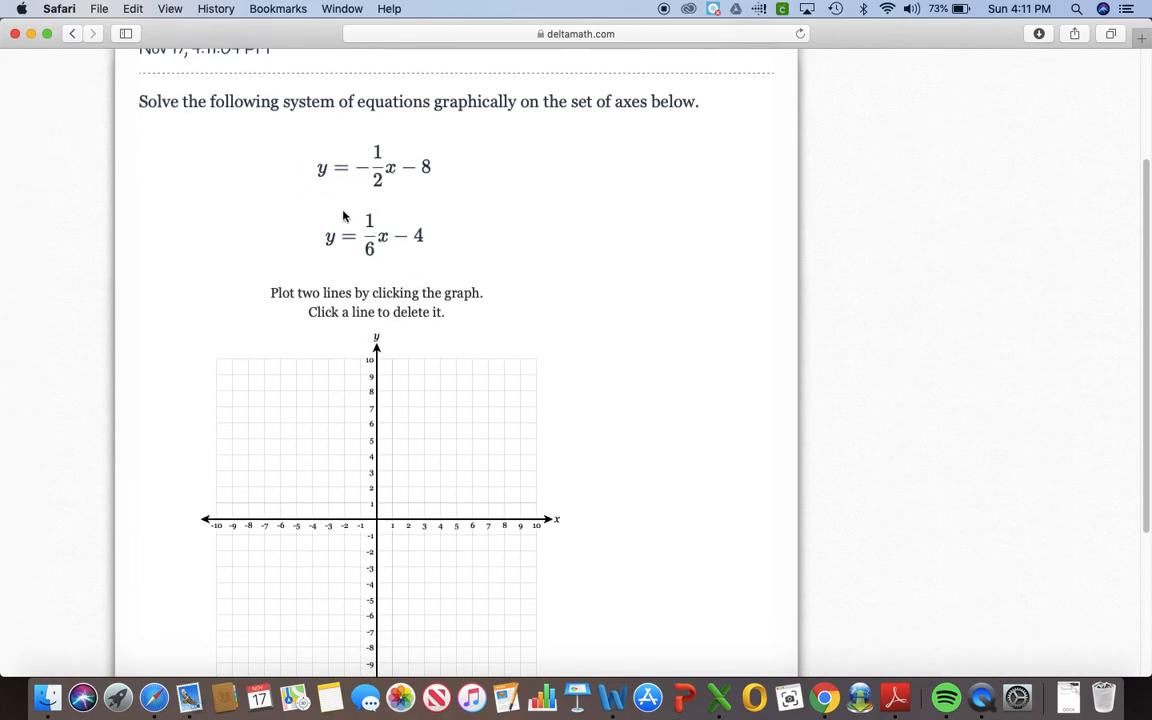
{"action": "scroll", "coordinate": [343, 216], "scroll_direction": "down", "scroll_amount": 3}
{"action": "scroll", "coordinate": [373, 185], "scroll_direction": "up", "scroll_amount": 1}
{"action": "scroll", "coordinate": [408, 186], "scroll_direction": "up", "scroll_amount": 2}
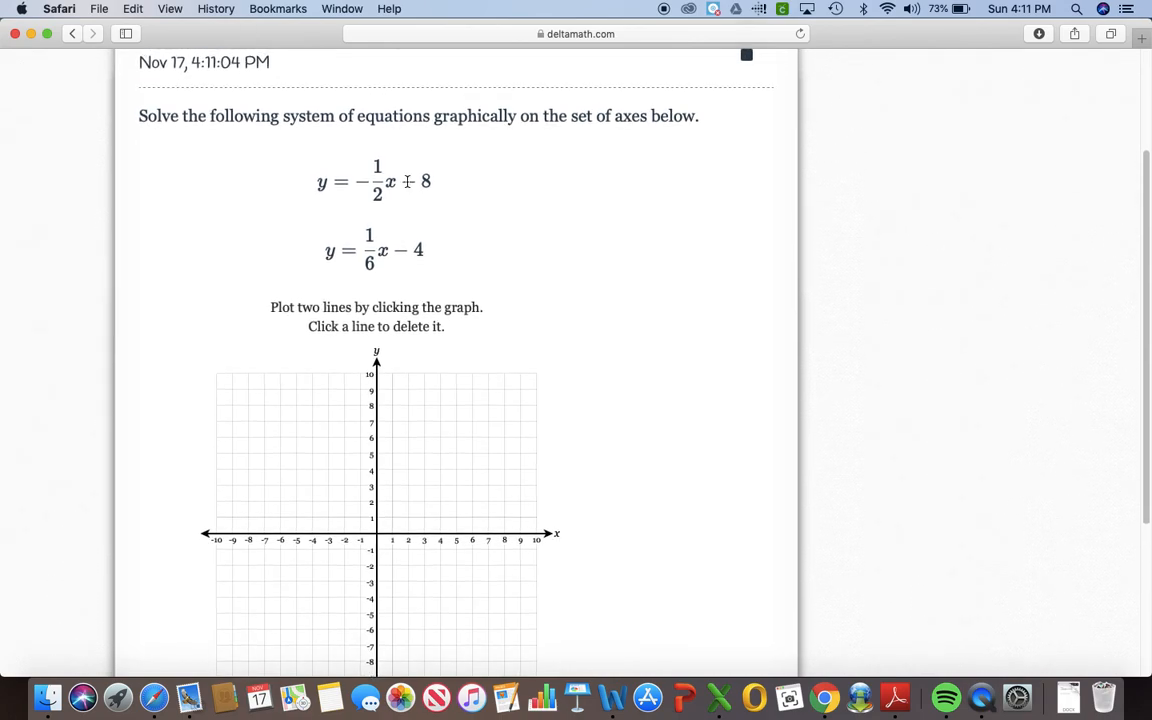
{"action": "scroll", "coordinate": [408, 181], "scroll_direction": "down", "scroll_amount": 2}
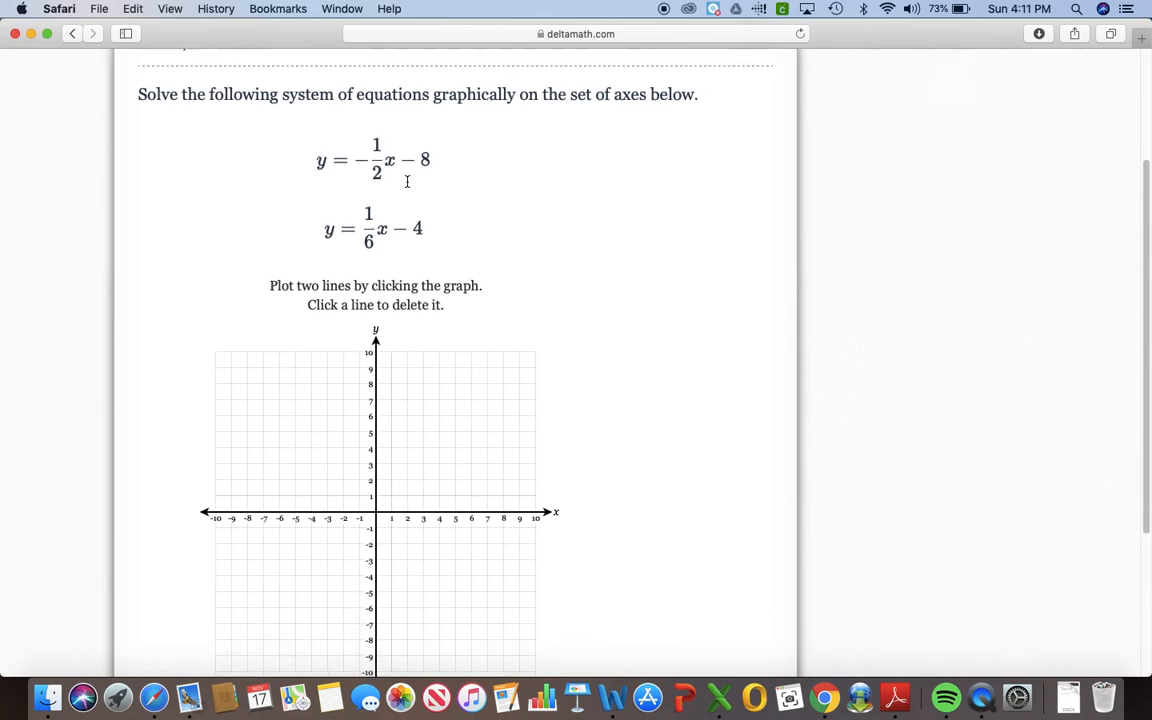
Step: Plot one line through (0, -8) and (2, -9) and a second through (0, -4) and (6, -3) on the graph
{"action": "left_click", "coordinate": [377, 622]}
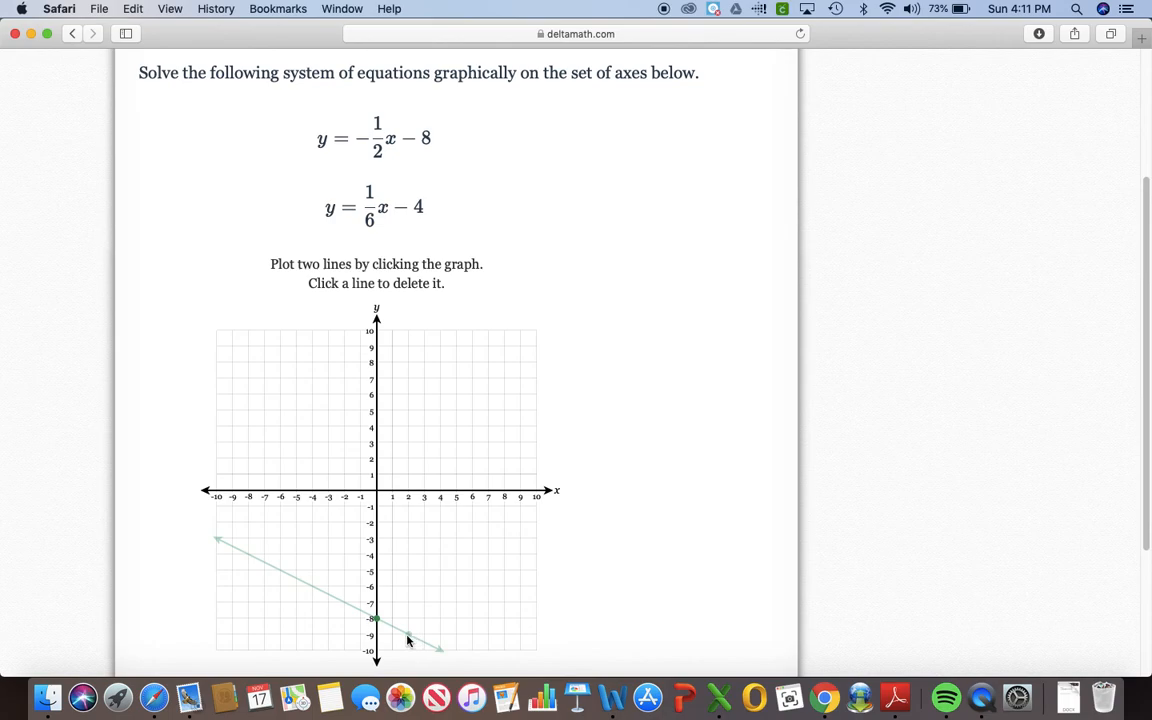
{"action": "left_click", "coordinate": [408, 635]}
{"action": "scroll", "coordinate": [538, 481], "scroll_direction": "up", "scroll_amount": 1}
{"action": "scroll", "coordinate": [538, 484], "scroll_direction": "down", "scroll_amount": 3}
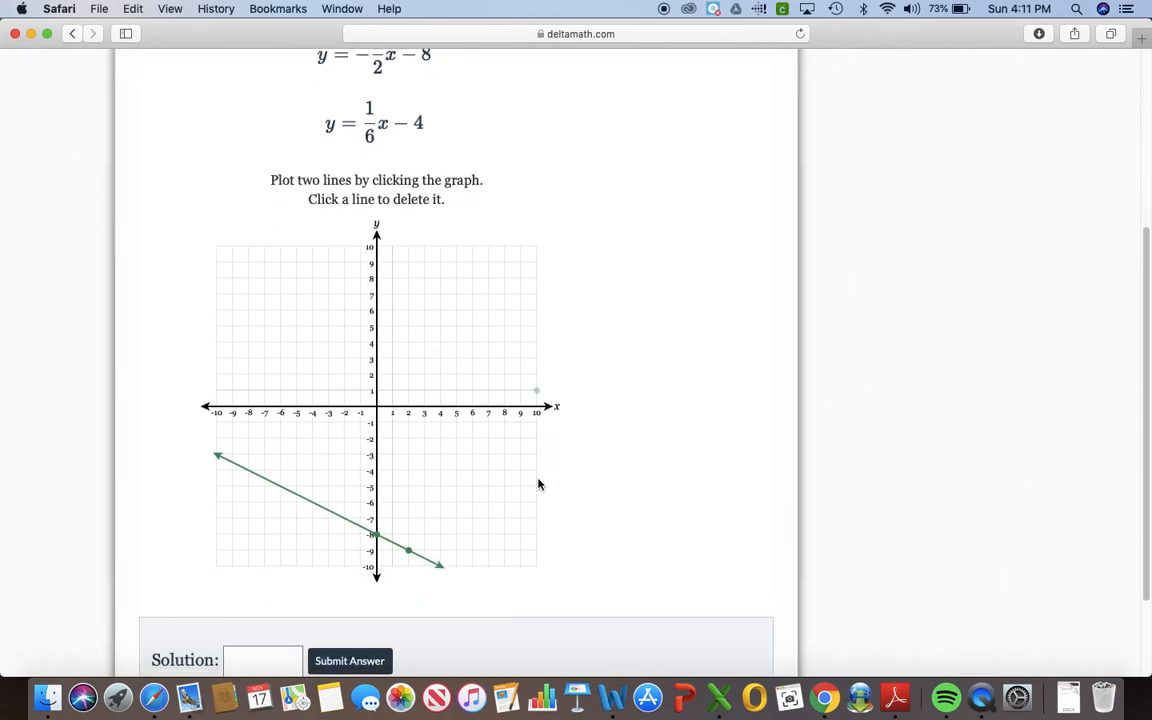
{"action": "left_click", "coordinate": [376, 472]}
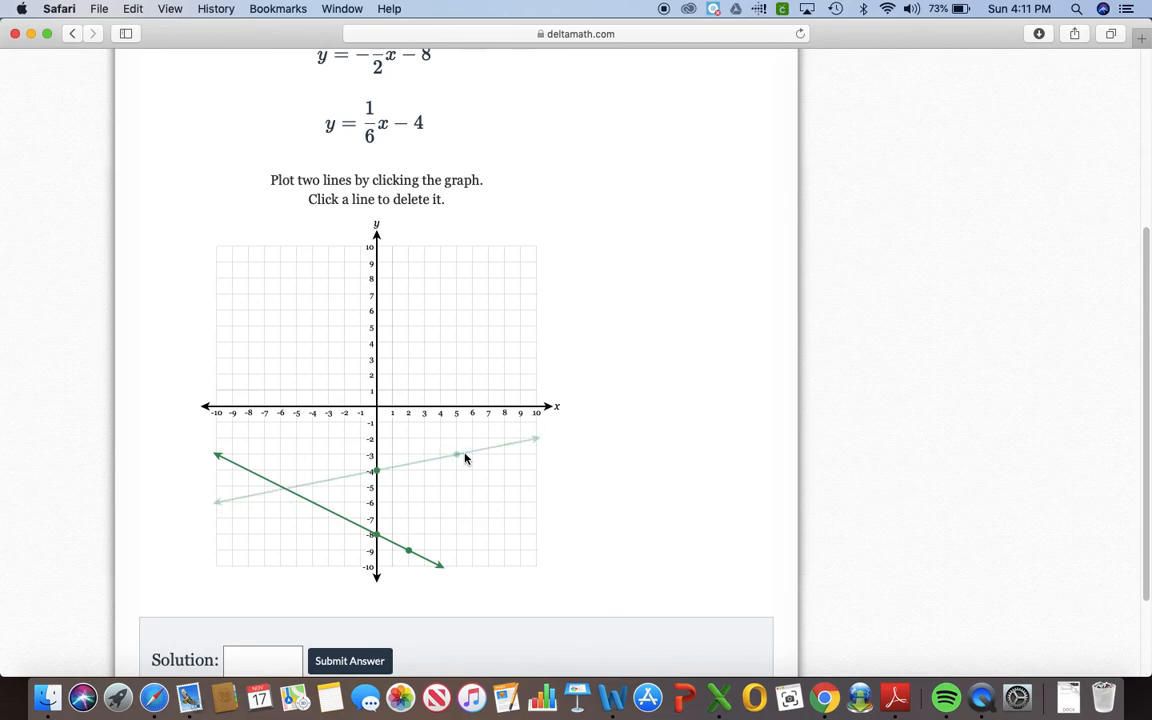
{"action": "left_click", "coordinate": [473, 456]}
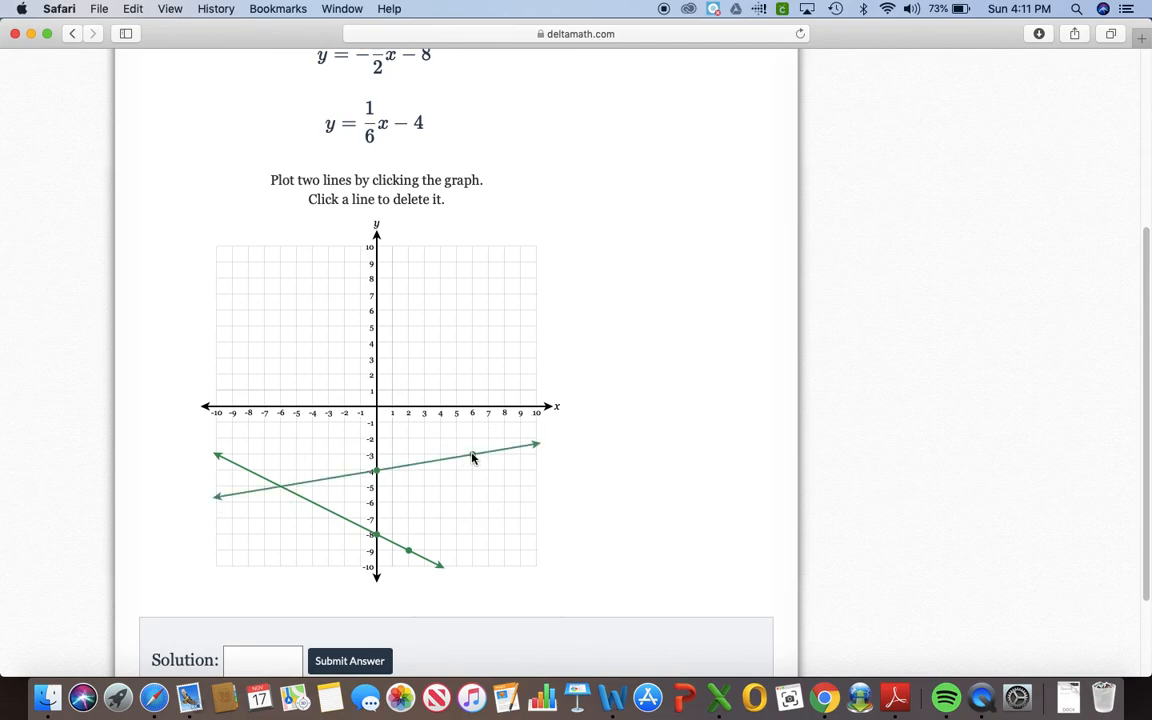
Step: Submit (-6, -5) as the solution to the system, confirm it, and review the worked solution
{"action": "scroll", "coordinate": [633, 406], "scroll_direction": "down", "scroll_amount": 2}
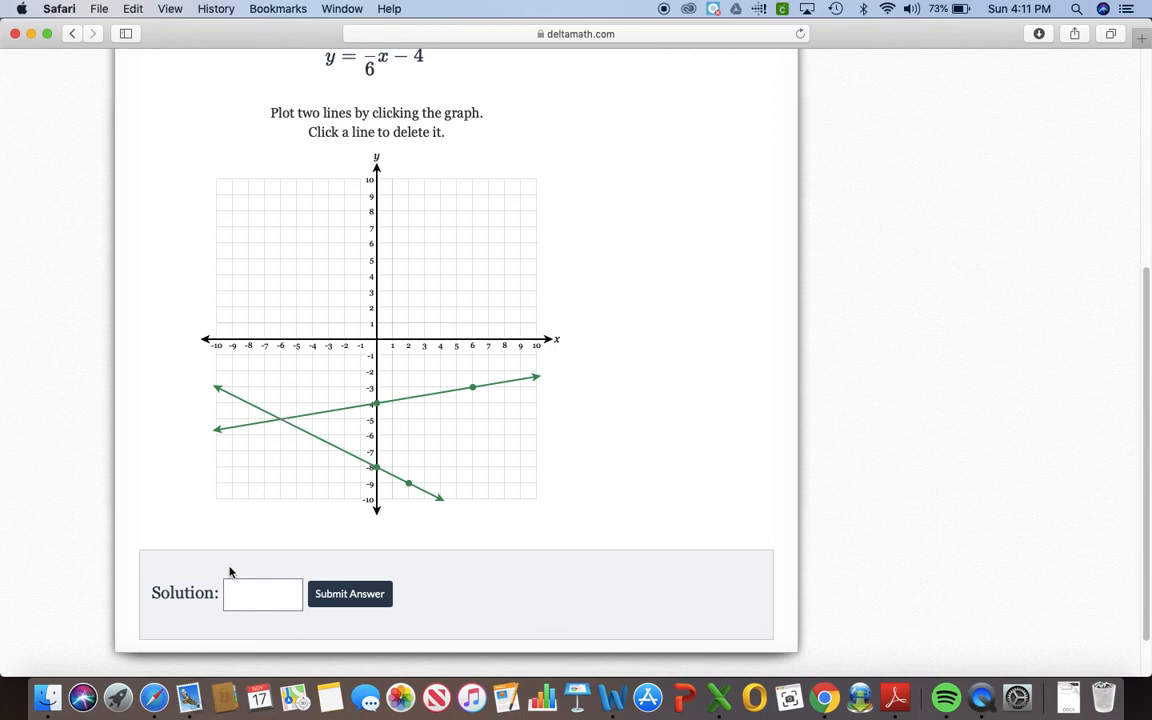
{"action": "left_click", "coordinate": [241, 594]}
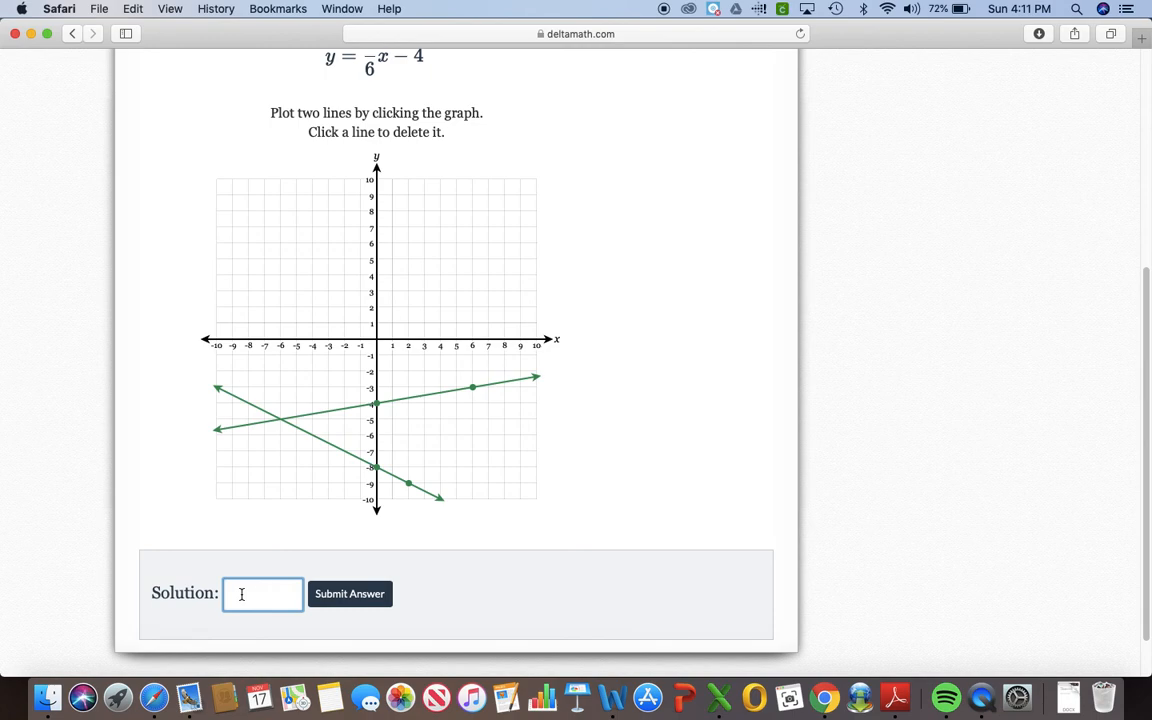
{"action": "type", "text": "("}
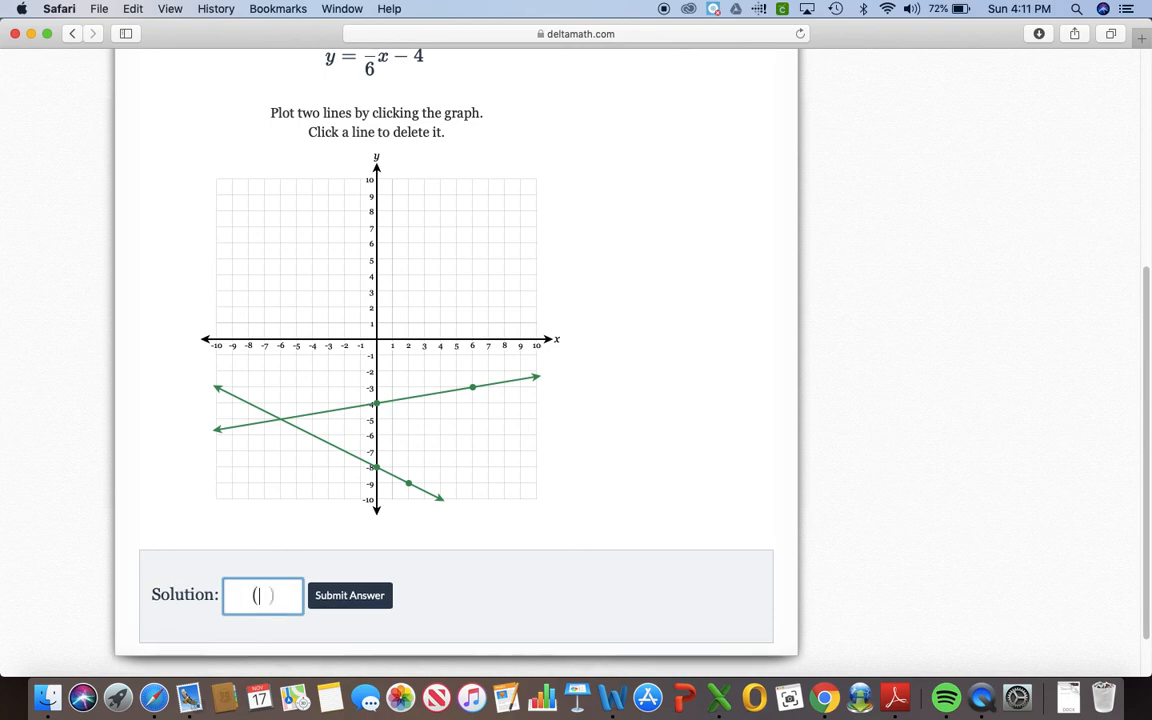
{"action": "type", "text": "-6"}
{"action": "type", "text": ","}
{"action": "type", "text": "-5"}
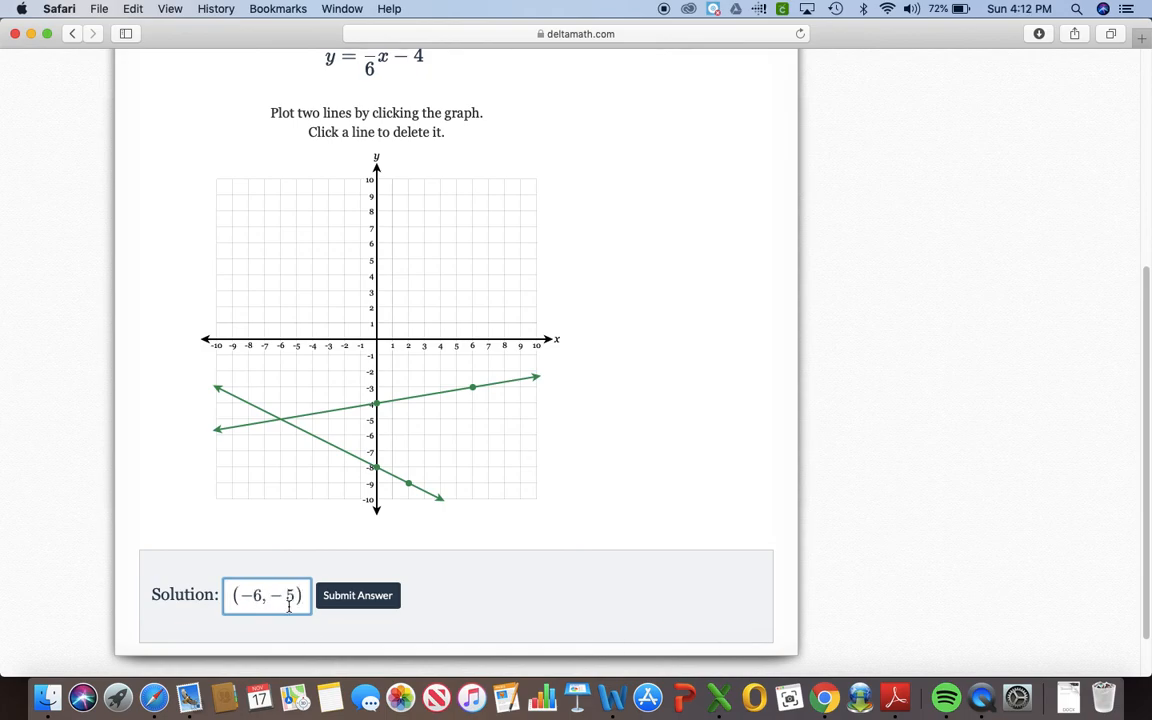
{"action": "scroll", "coordinate": [360, 594], "scroll_direction": "down", "scroll_amount": 2}
{"action": "left_click", "coordinate": [380, 546]}
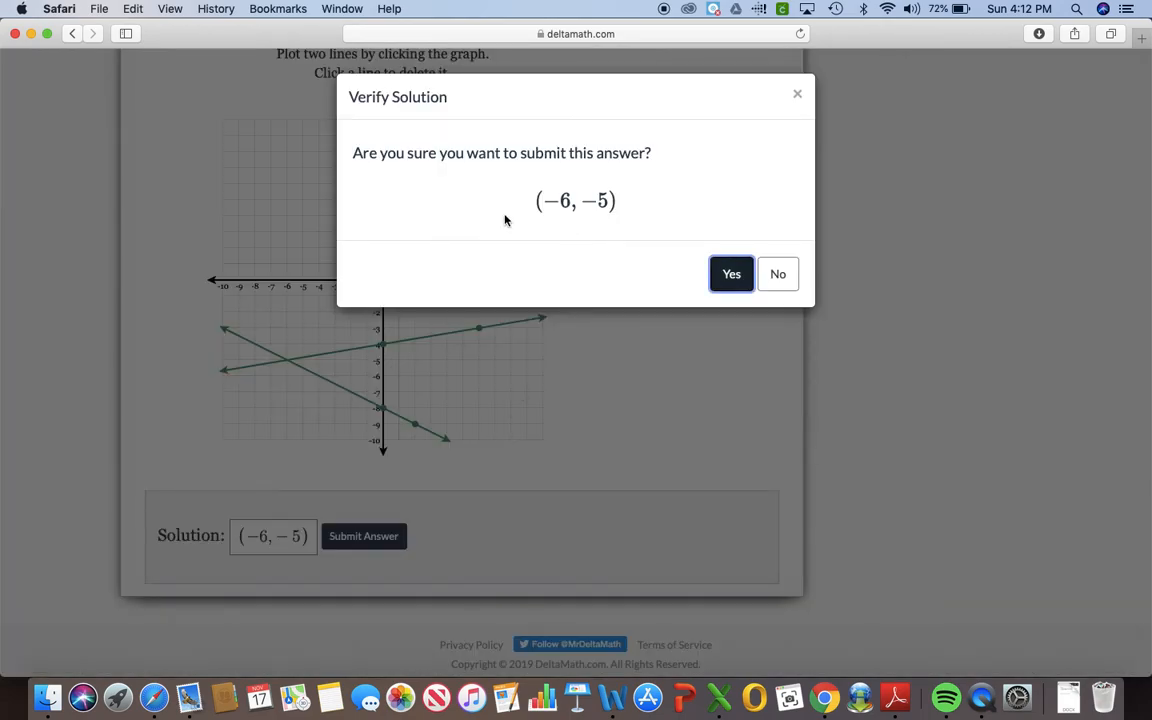
{"action": "left_click", "coordinate": [731, 274]}
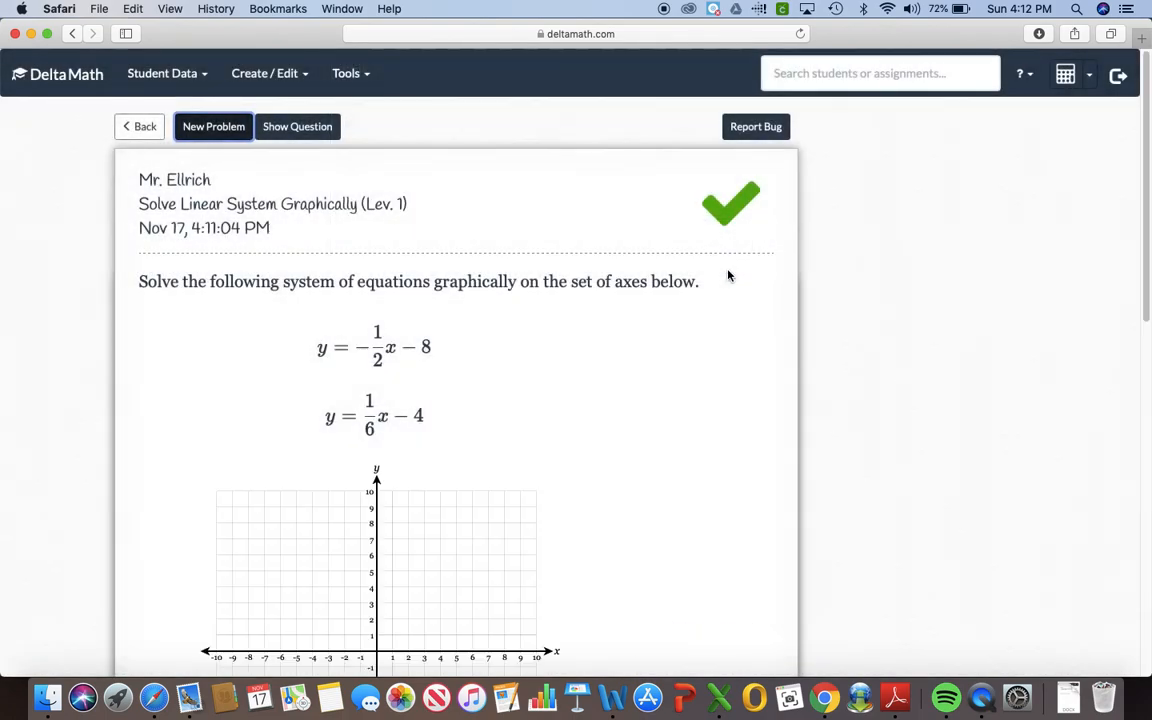
{"action": "scroll", "coordinate": [717, 250], "scroll_direction": "down", "scroll_amount": 8}
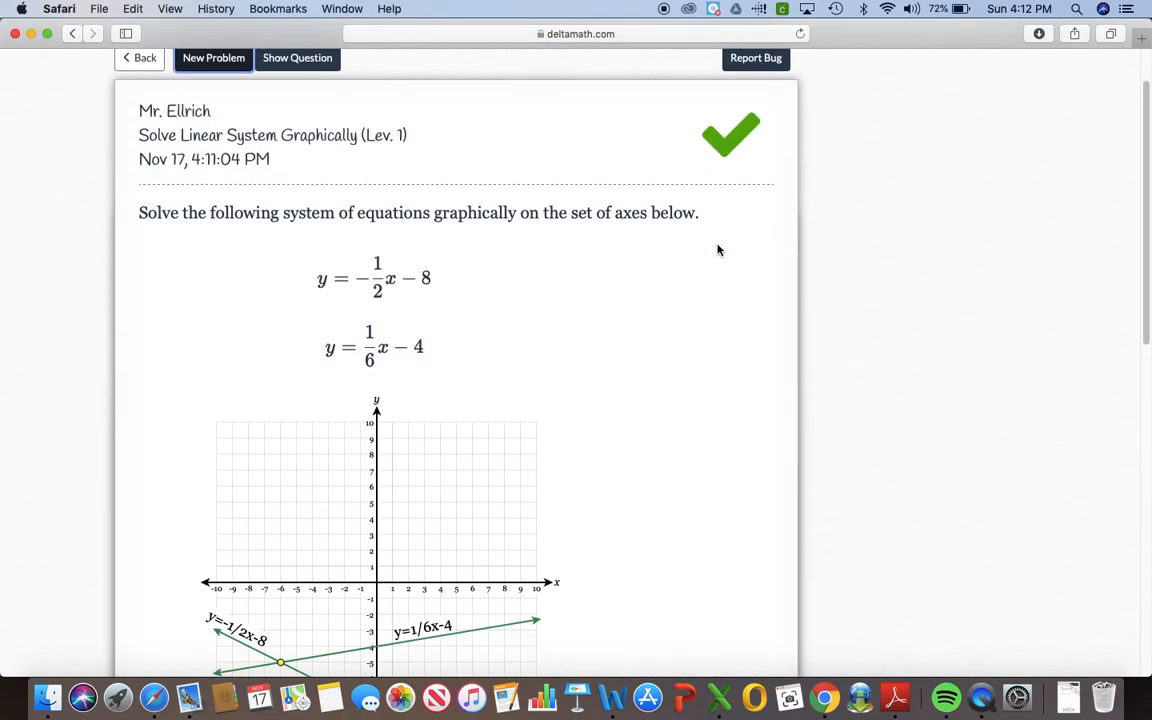
{"action": "scroll", "coordinate": [717, 250], "scroll_direction": "down", "scroll_amount": 8}
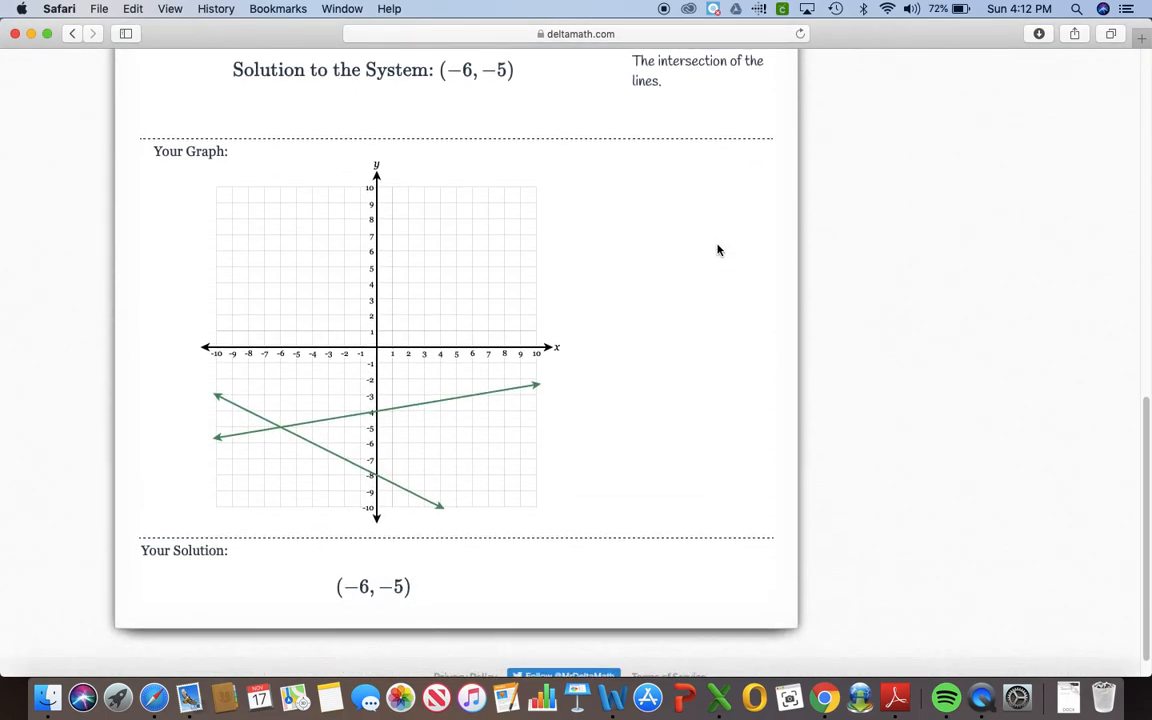
{"action": "scroll", "coordinate": [717, 250], "scroll_direction": "up", "scroll_amount": 15}
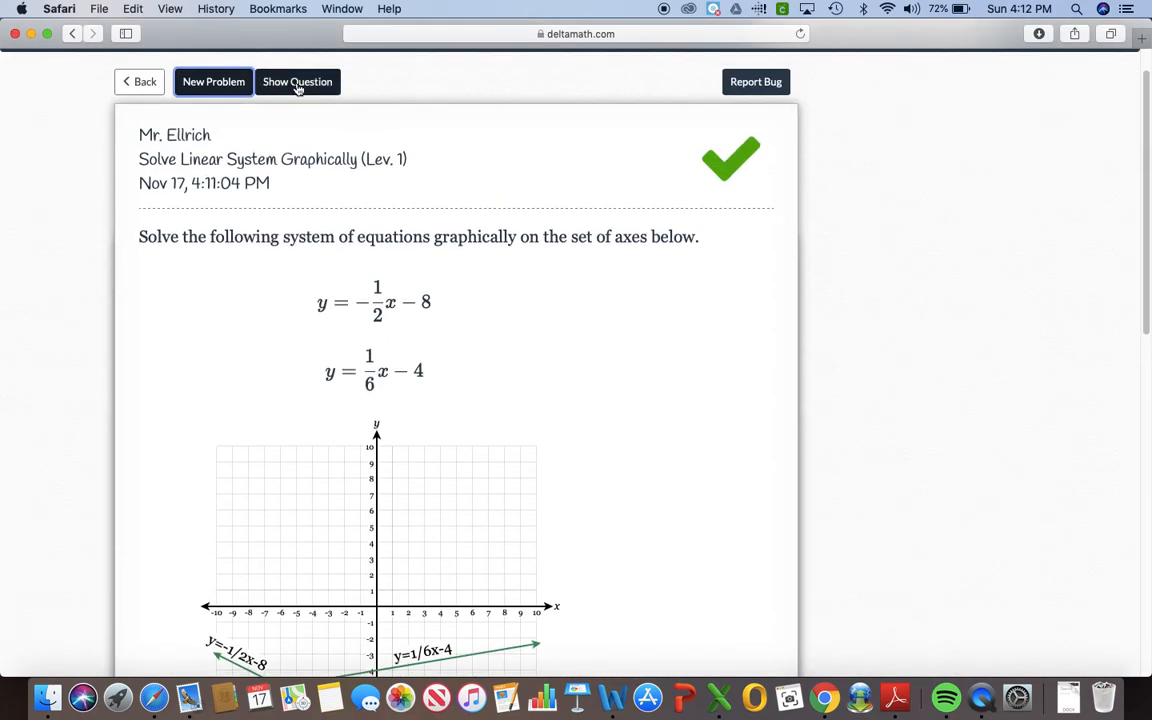
Step: Generate a new problem and plot one line through (0, -6) and (3, -5) and another through (0, 2) and (1, 1)
{"action": "left_click", "coordinate": [213, 82]}
{"action": "scroll", "coordinate": [432, 357], "scroll_direction": "down", "scroll_amount": 4}
{"action": "scroll", "coordinate": [432, 357], "scroll_direction": "down", "scroll_amount": 2}
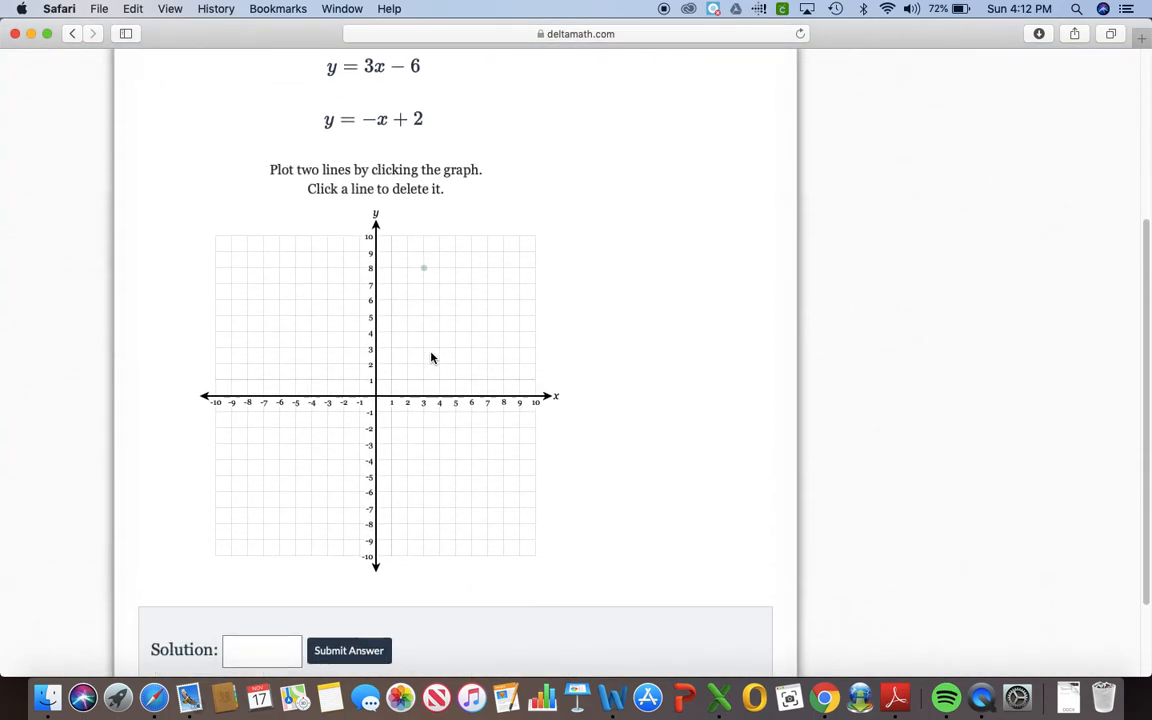
{"action": "left_click", "coordinate": [376, 492]}
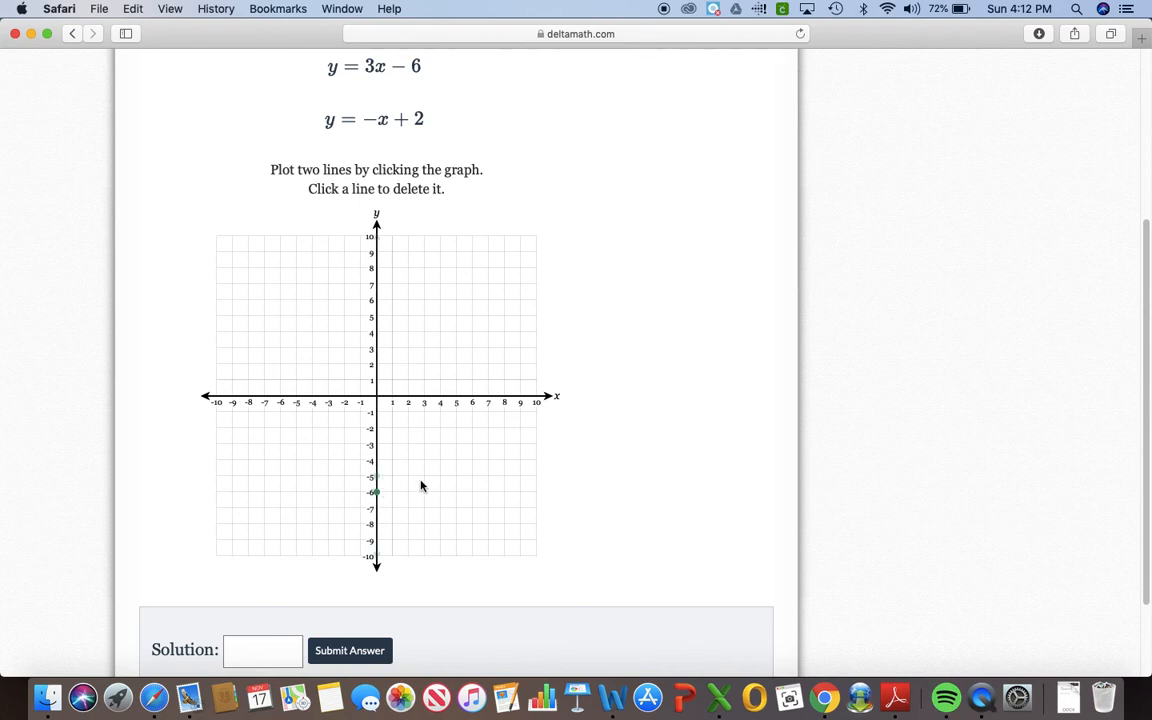
{"action": "left_click", "coordinate": [425, 477]}
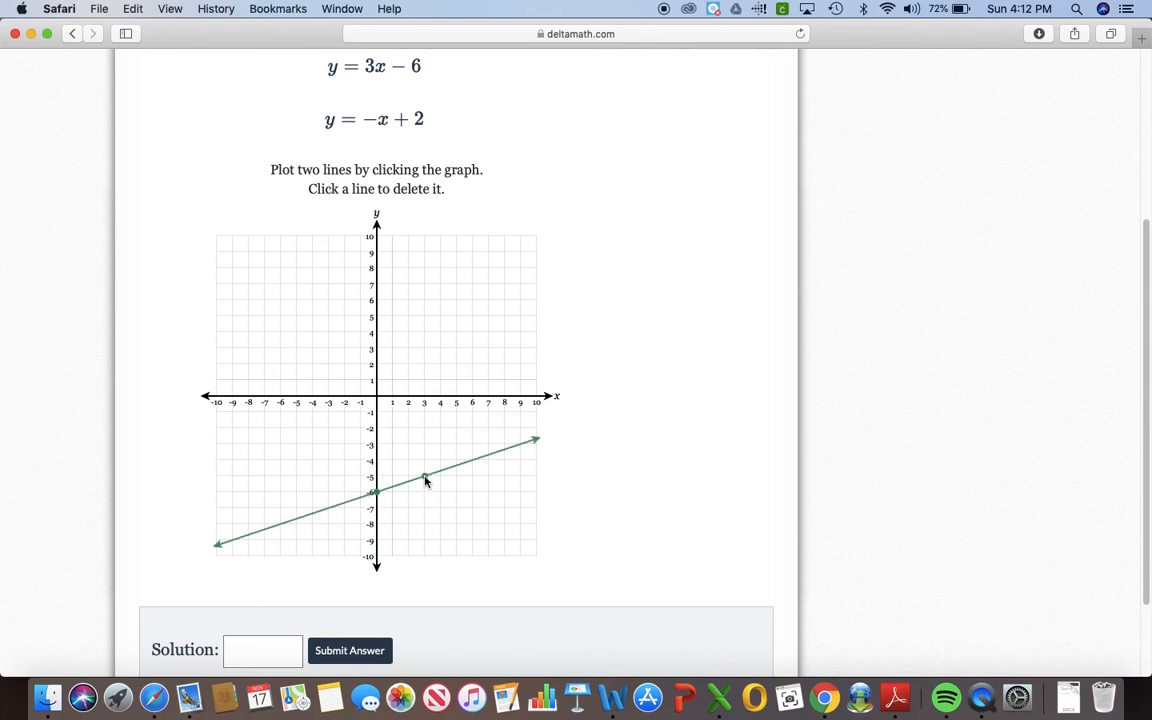
{"action": "left_click", "coordinate": [377, 365]}
{"action": "left_click", "coordinate": [392, 381]}
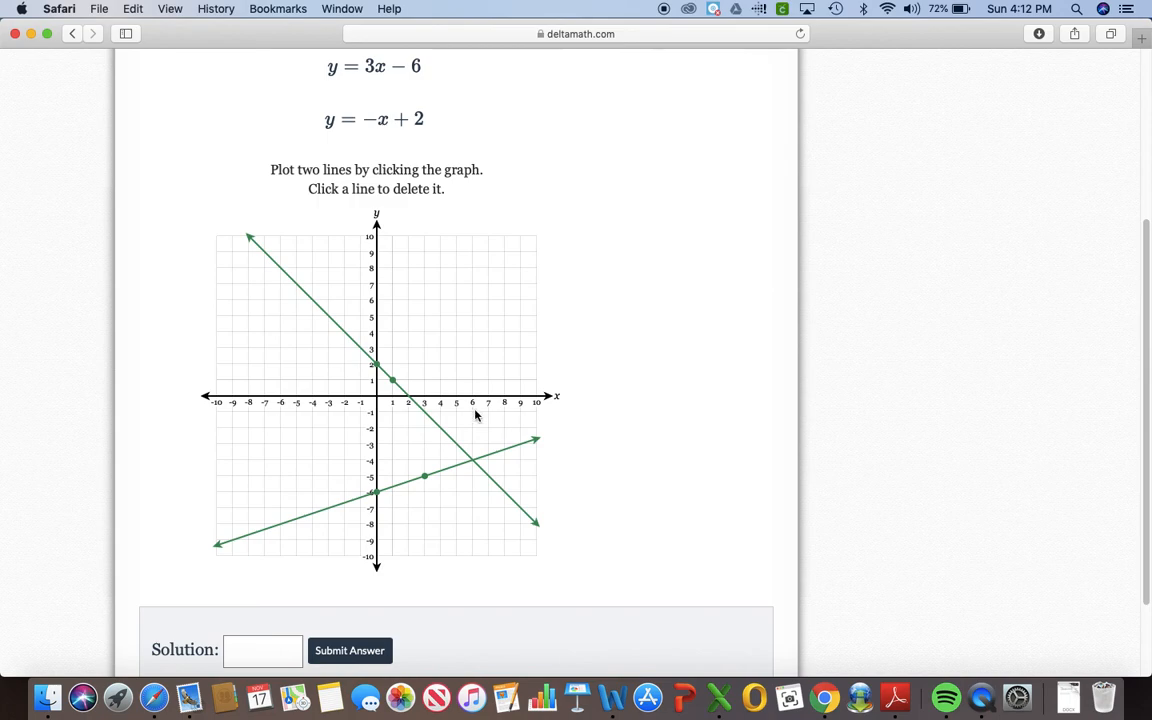
Step: Submit (6, -4) as the solution to the new system and confirm the submission
{"action": "left_click", "coordinate": [262, 652]}
{"action": "type", "text": "("}
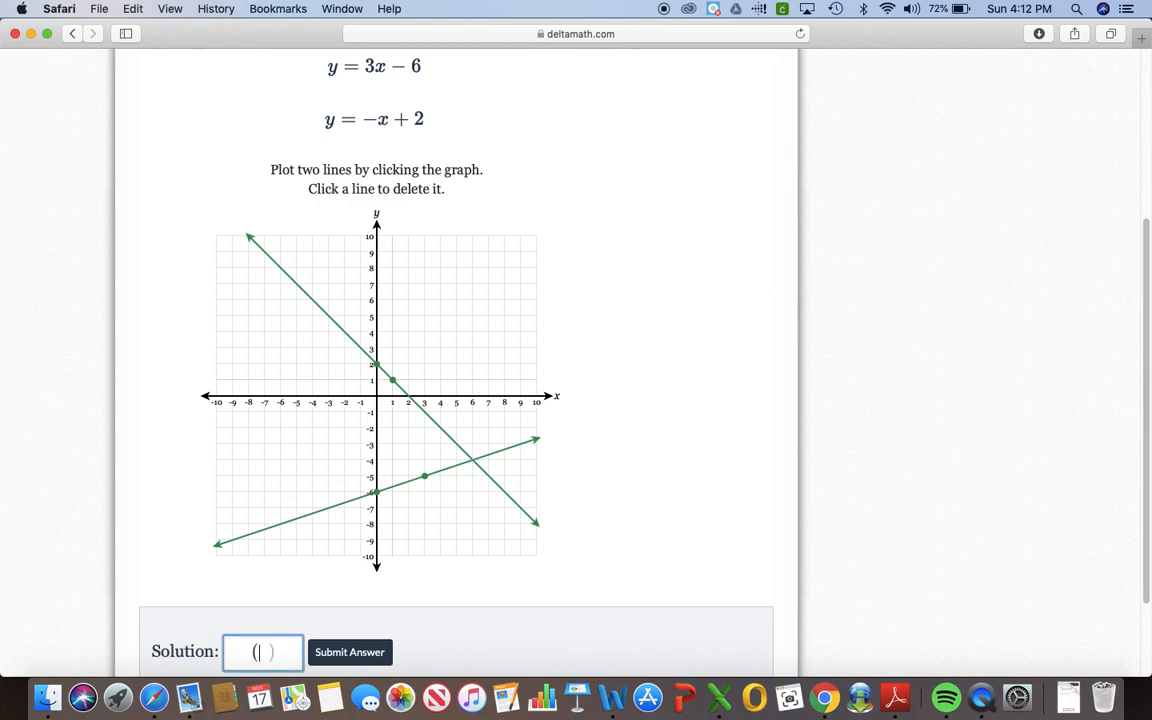
{"action": "type", "text": "6,"}
{"action": "type", "text": "-4"}
{"action": "left_click", "coordinate": [375, 660]}
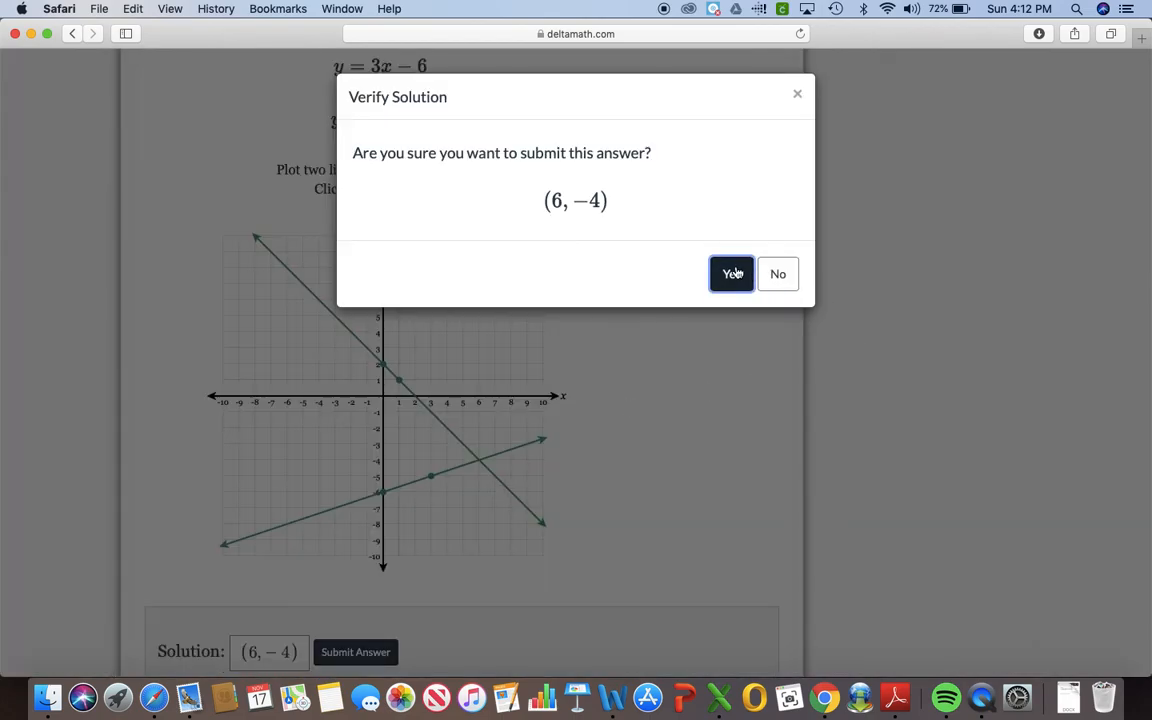
{"action": "left_click", "coordinate": [733, 273]}
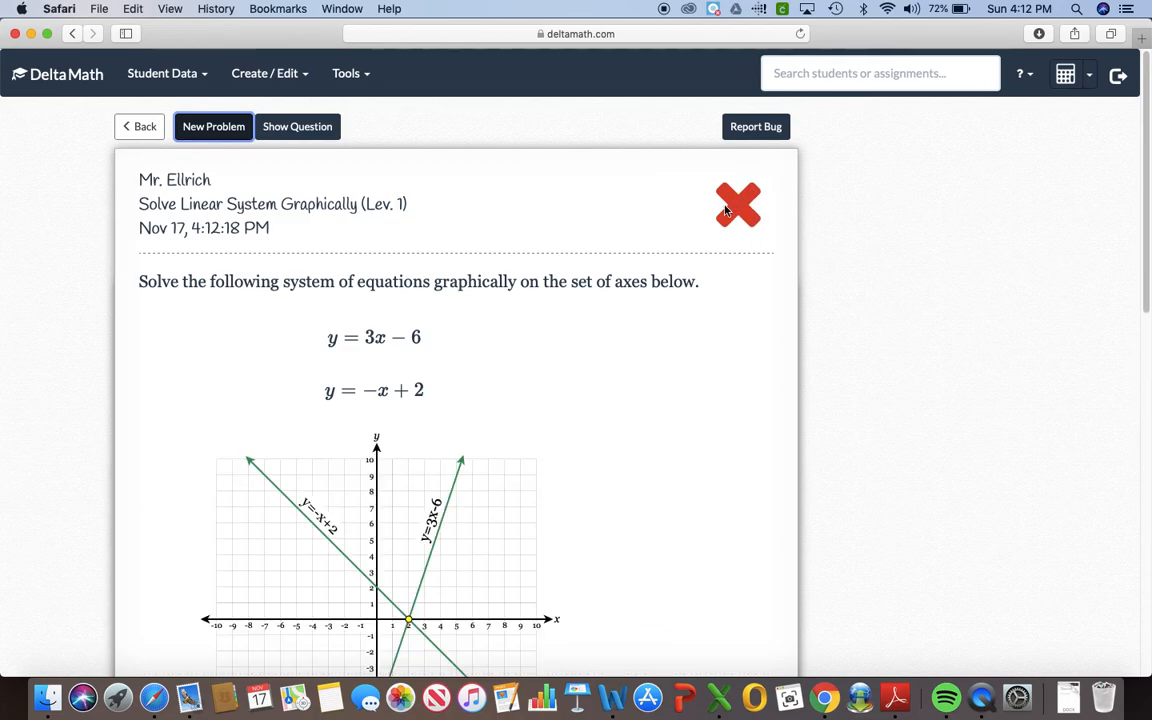
Step: Examine the worked solution of the graphing problem and compare it with the submitted graph and answer
{"action": "scroll", "coordinate": [698, 344], "scroll_direction": "down", "scroll_amount": 5}
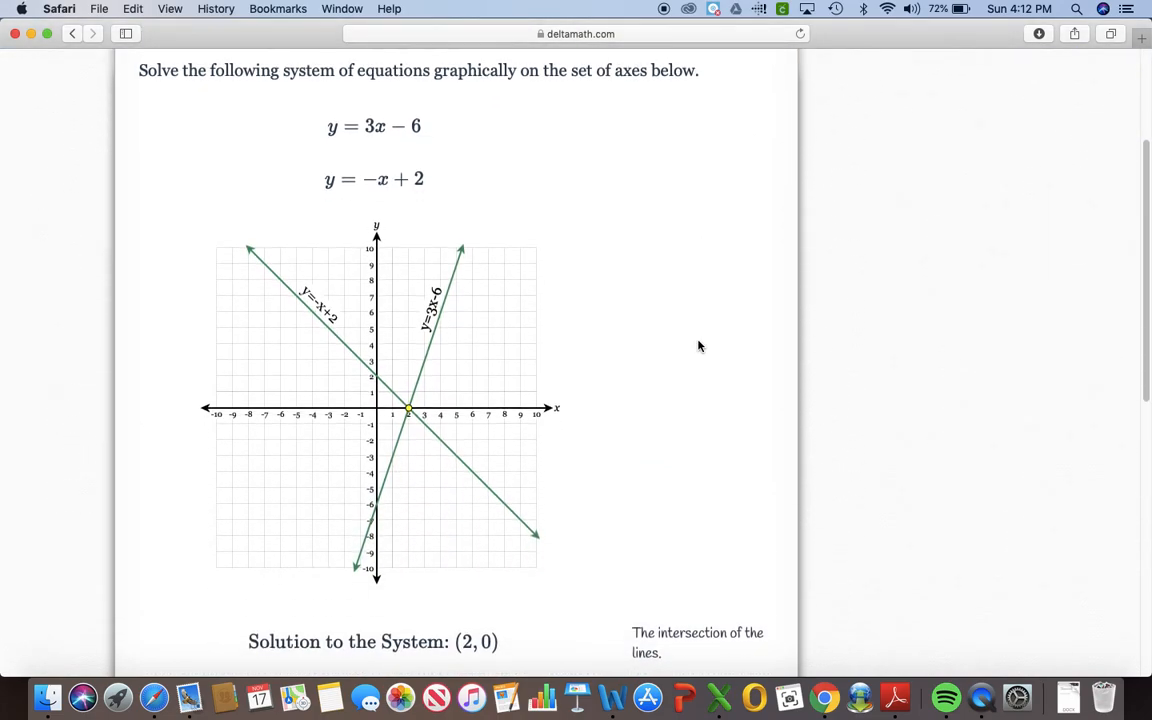
{"action": "scroll", "coordinate": [437, 242], "scroll_direction": "down", "scroll_amount": 1}
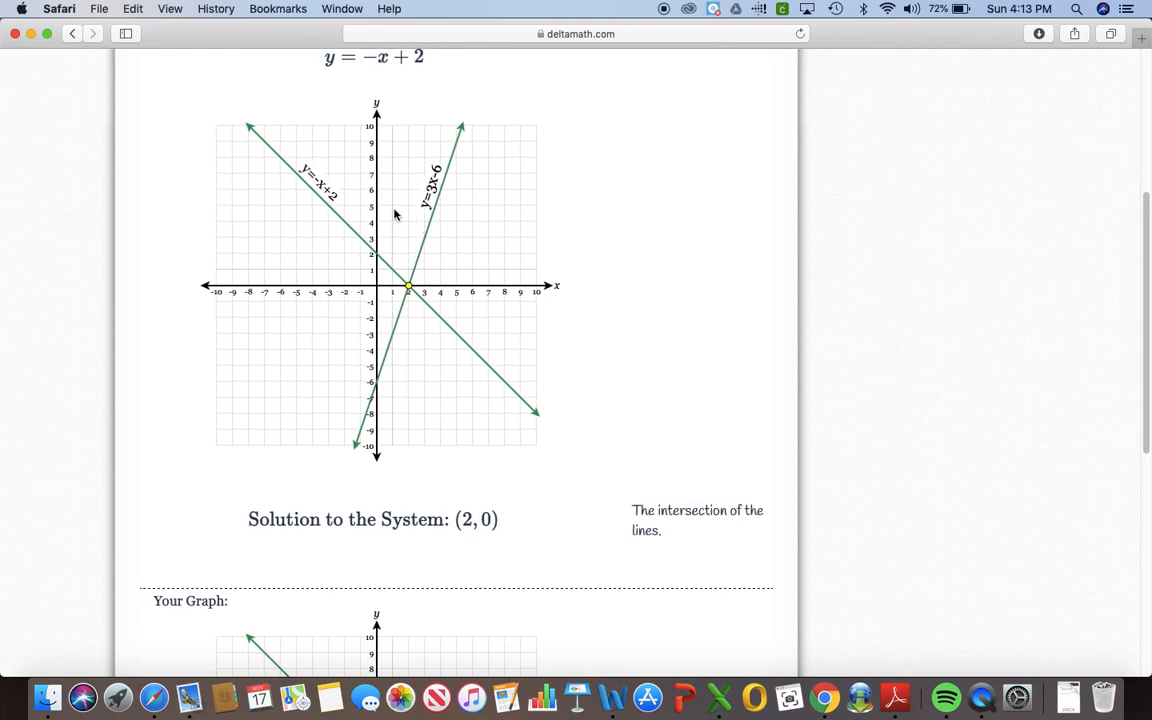
{"action": "scroll", "coordinate": [421, 287], "scroll_direction": "down", "scroll_amount": 2}
{"action": "scroll", "coordinate": [422, 288], "scroll_direction": "down", "scroll_amount": 5}
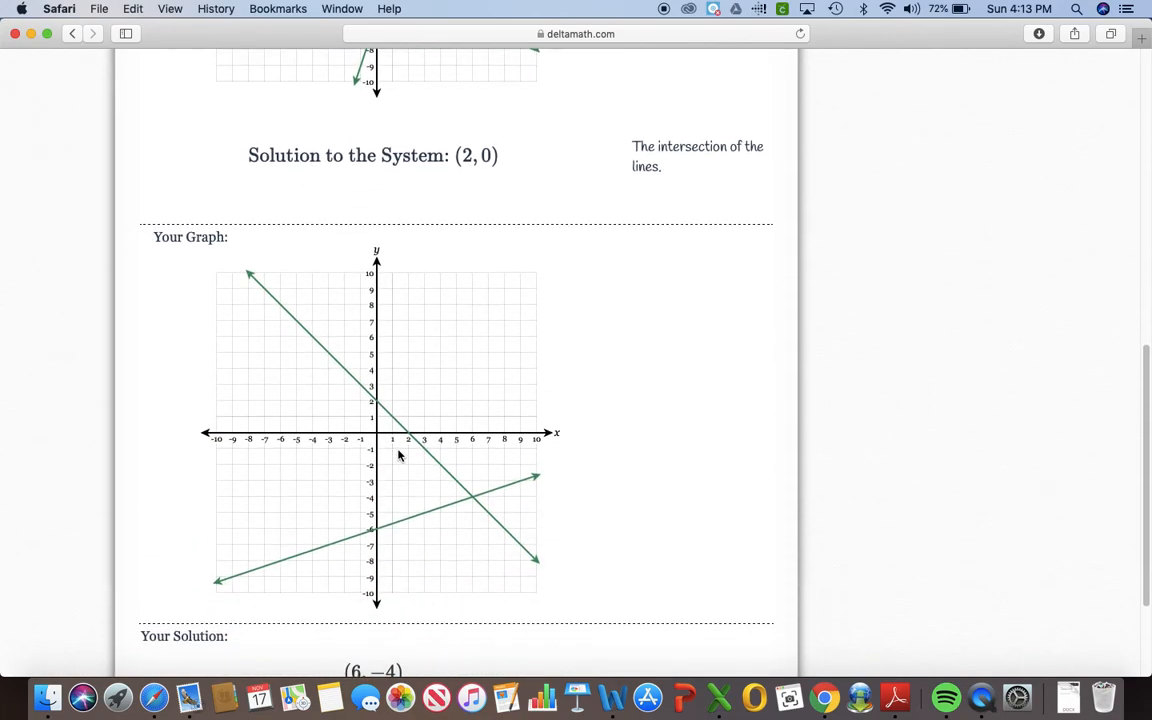
{"action": "scroll", "coordinate": [398, 445], "scroll_direction": "up", "scroll_amount": 4}
{"action": "scroll", "coordinate": [392, 262], "scroll_direction": "up", "scroll_amount": 3}
{"action": "scroll", "coordinate": [393, 262], "scroll_direction": "down", "scroll_amount": 10}
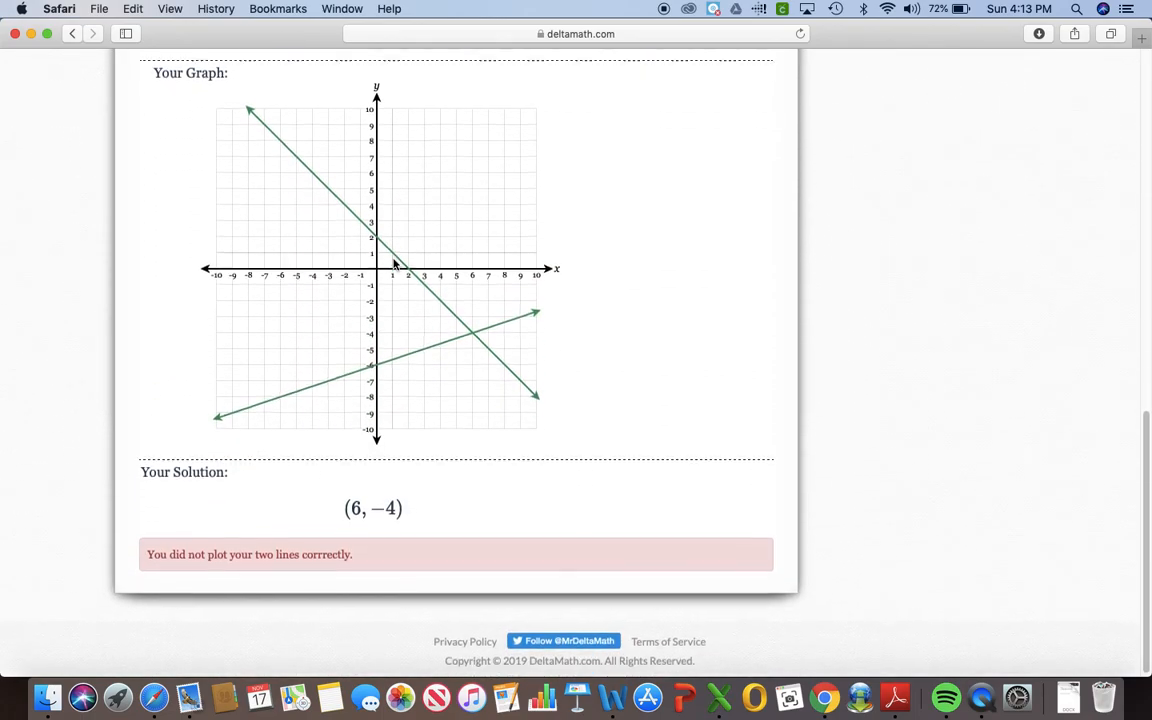
{"action": "scroll", "coordinate": [393, 262], "scroll_direction": "up", "scroll_amount": 15}
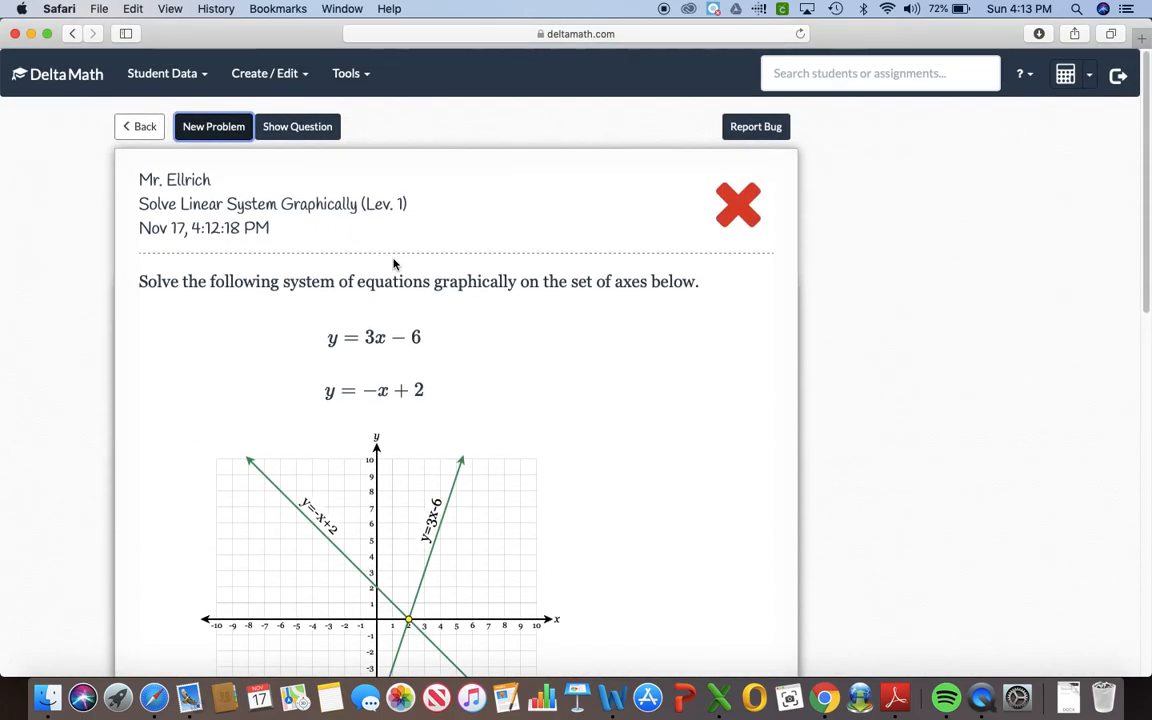
Step: Show the question again with its plotted lines, review it, and return to the assignment's skill list
{"action": "left_click", "coordinate": [299, 127]}
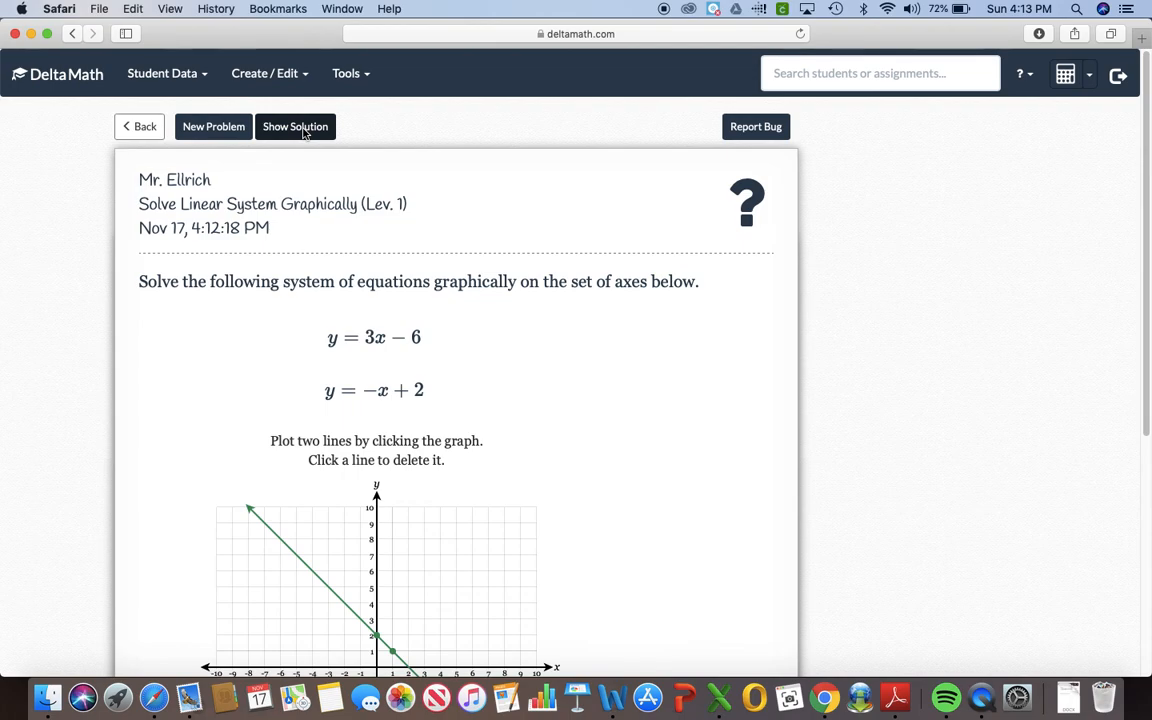
{"action": "scroll", "coordinate": [507, 304], "scroll_direction": "down", "scroll_amount": 8}
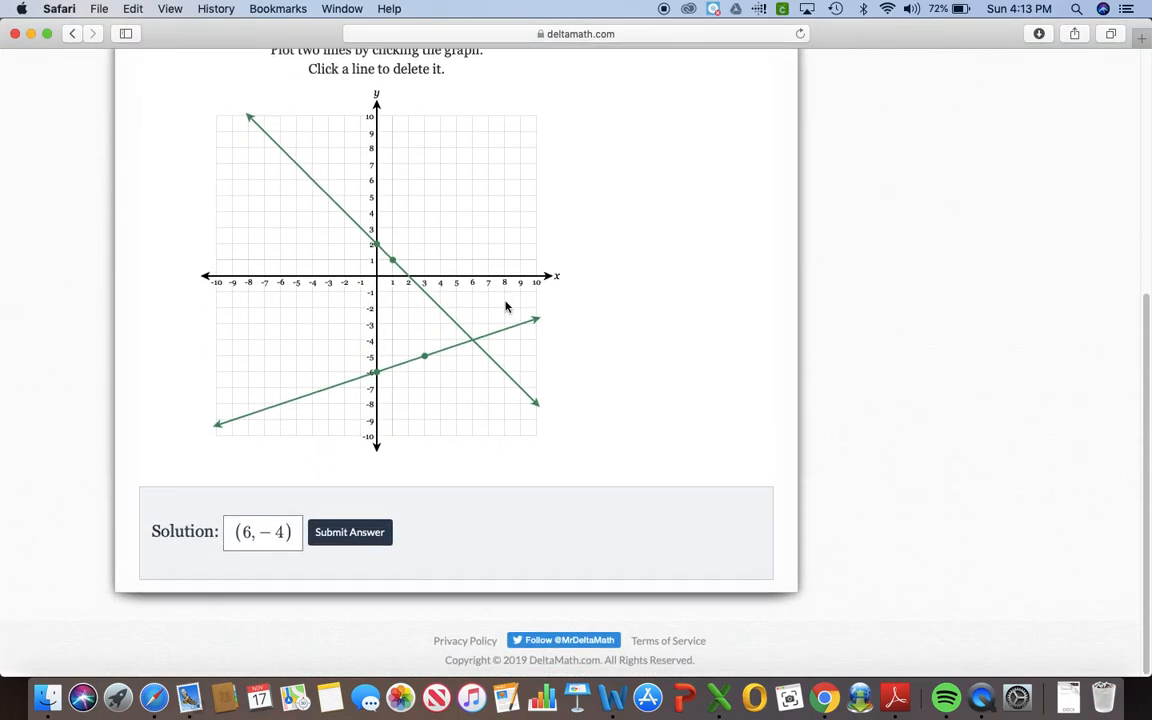
{"action": "scroll", "coordinate": [507, 307], "scroll_direction": "up", "scroll_amount": 5}
{"action": "scroll", "coordinate": [506, 307], "scroll_direction": "up", "scroll_amount": 2}
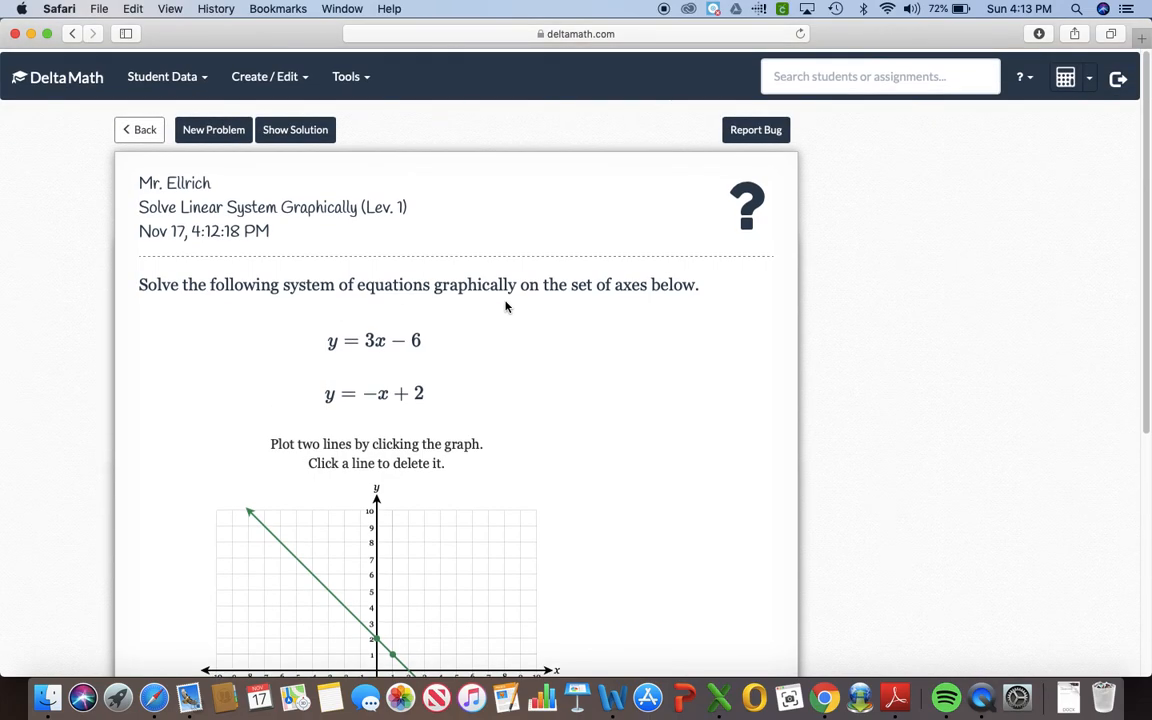
{"action": "scroll", "coordinate": [506, 307], "scroll_direction": "down", "scroll_amount": 6}
{"action": "scroll", "coordinate": [501, 303], "scroll_direction": "up", "scroll_amount": 4}
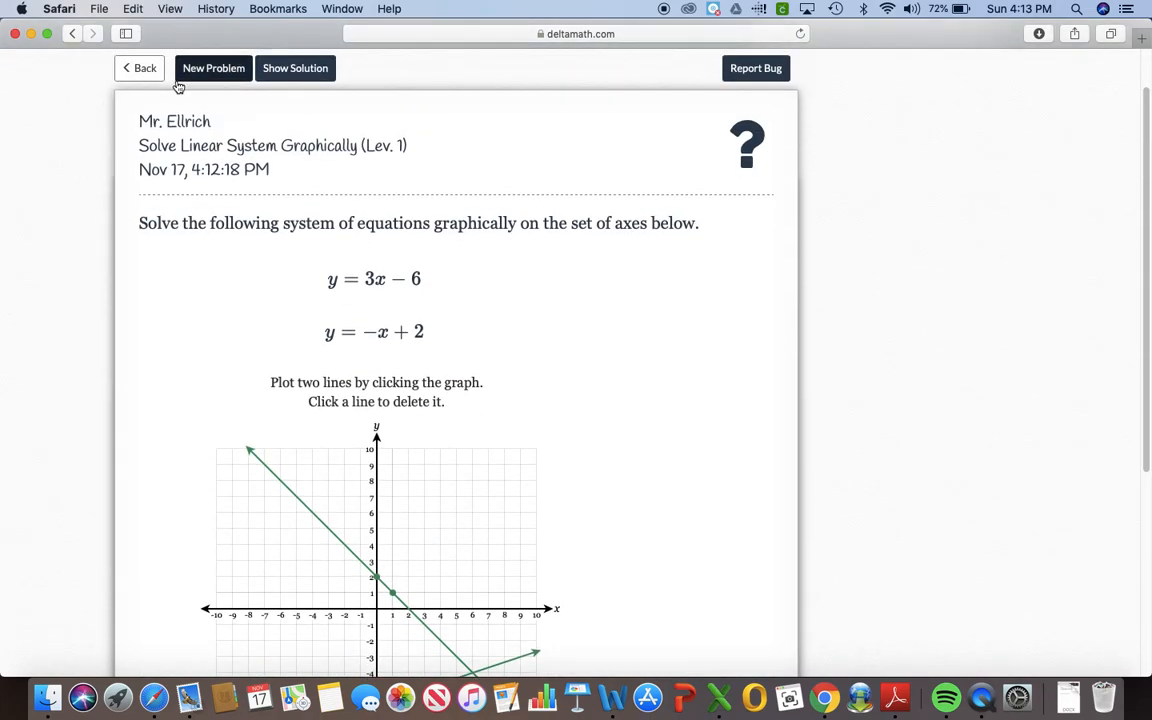
{"action": "left_click", "coordinate": [146, 70]}
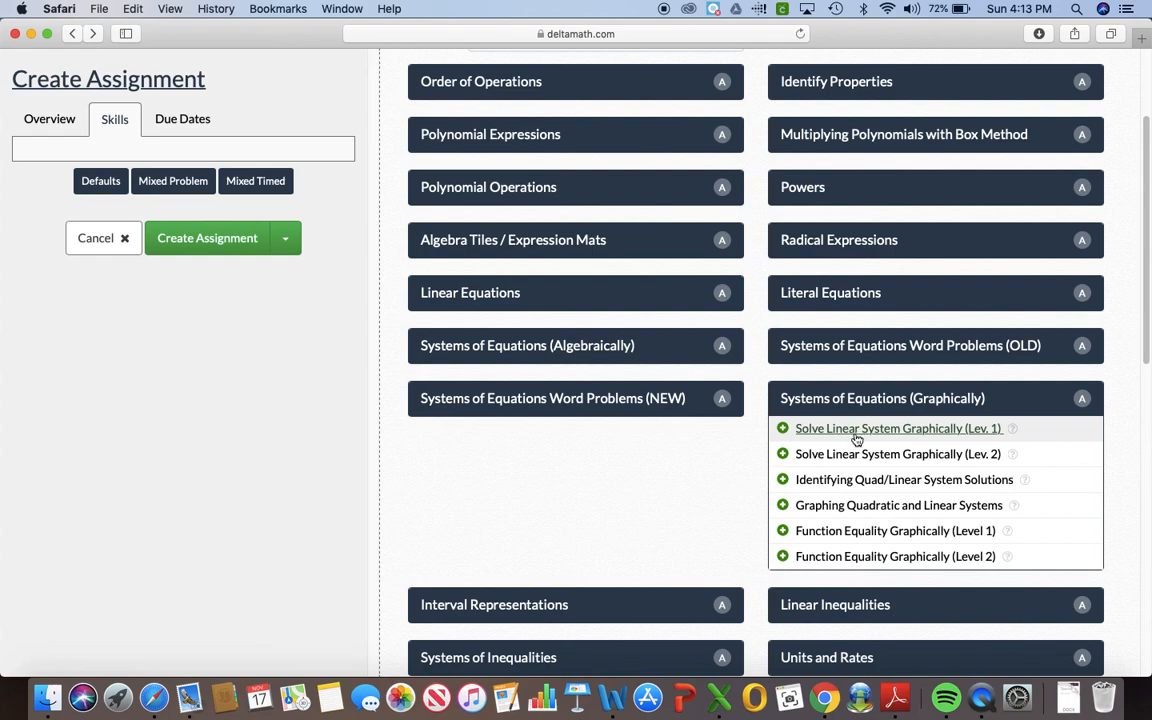
Step: Add the Solve Linear System Graphically (Lev. 1) skill with 4 required problems and No Penalty
{"action": "left_click", "coordinate": [784, 430]}
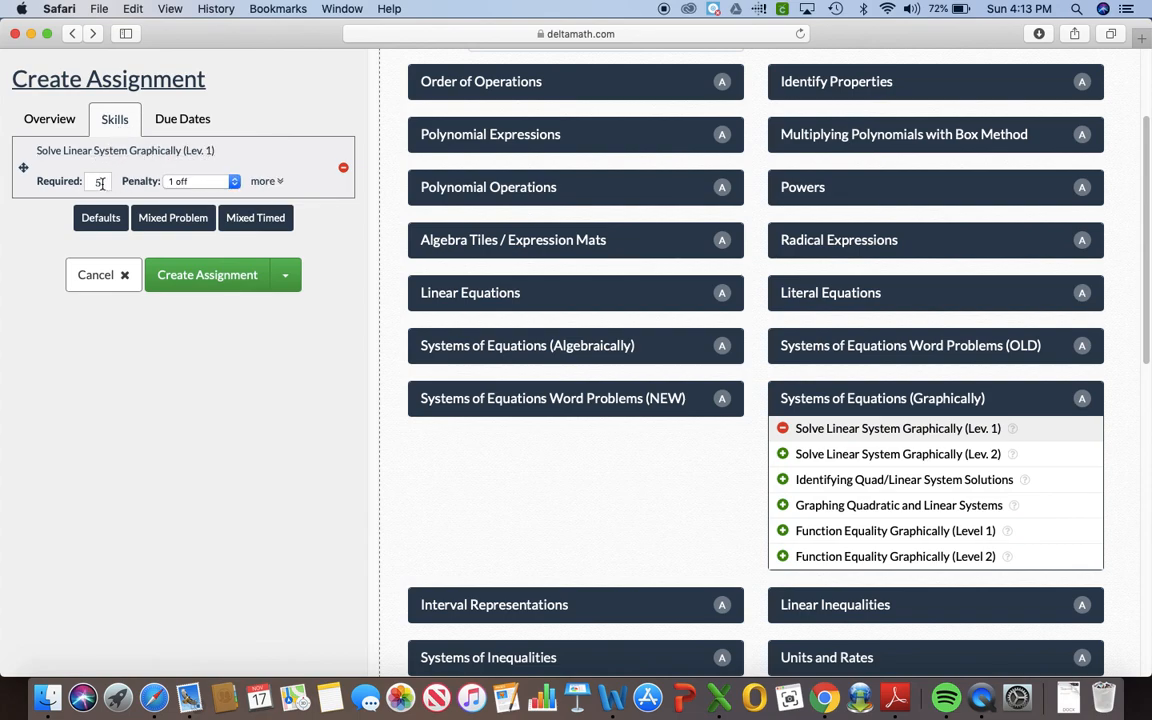
{"action": "mouse_move", "coordinate": [57, 183]}
{"action": "left_click", "coordinate": [100, 182]}
{"action": "key", "text": "BackSpace"}
{"action": "type", "text": "4"}
{"action": "left_click", "coordinate": [233, 183]}
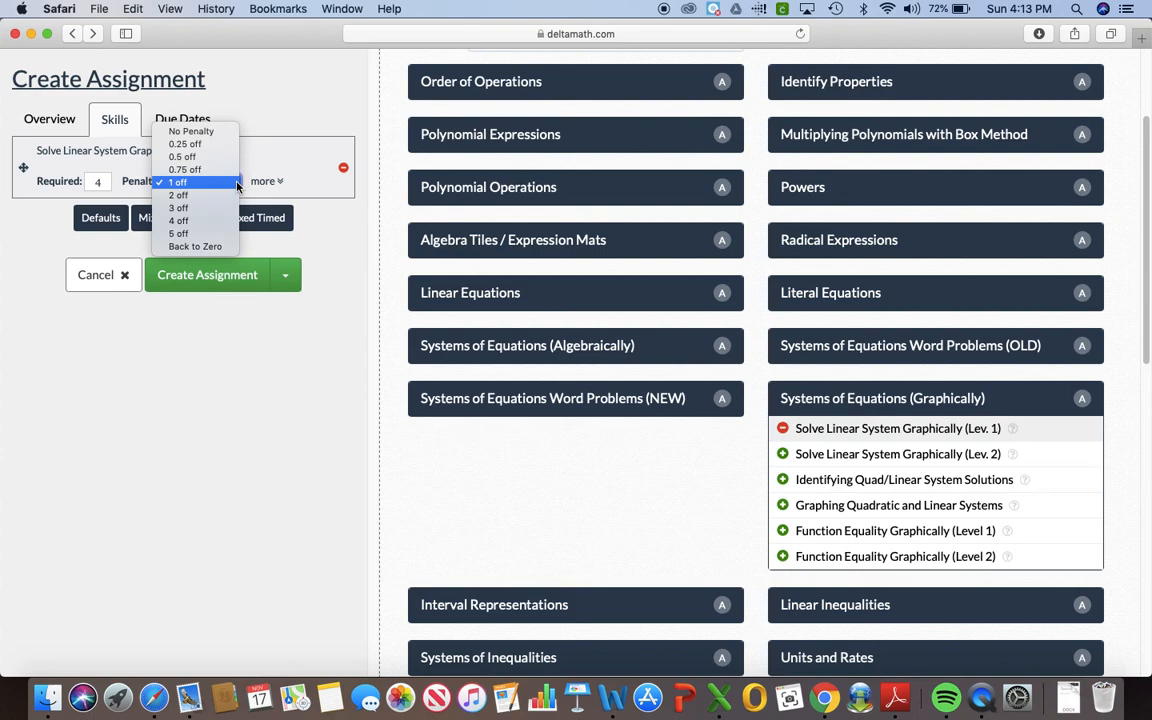
{"action": "left_click", "coordinate": [224, 133]}
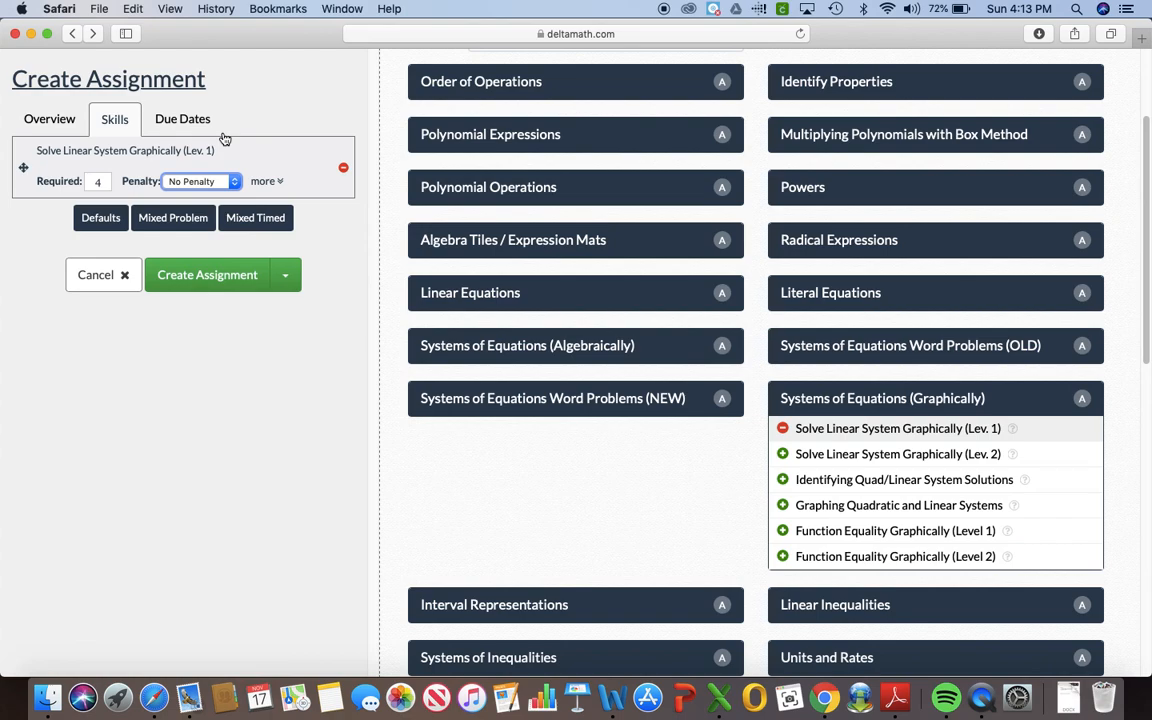
Step: Expand the graphing skill's additional settings, keep Show Example at Yes, and set its attempts to 1
{"action": "left_click", "coordinate": [264, 181]}
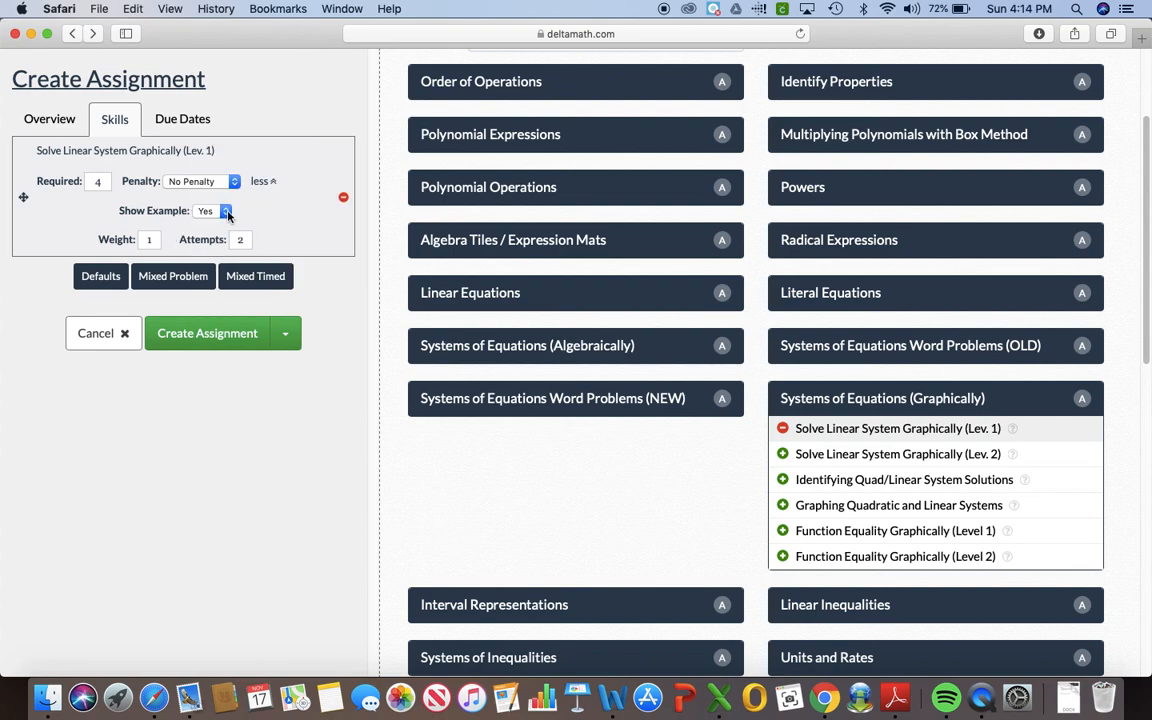
{"action": "left_click", "coordinate": [224, 213]}
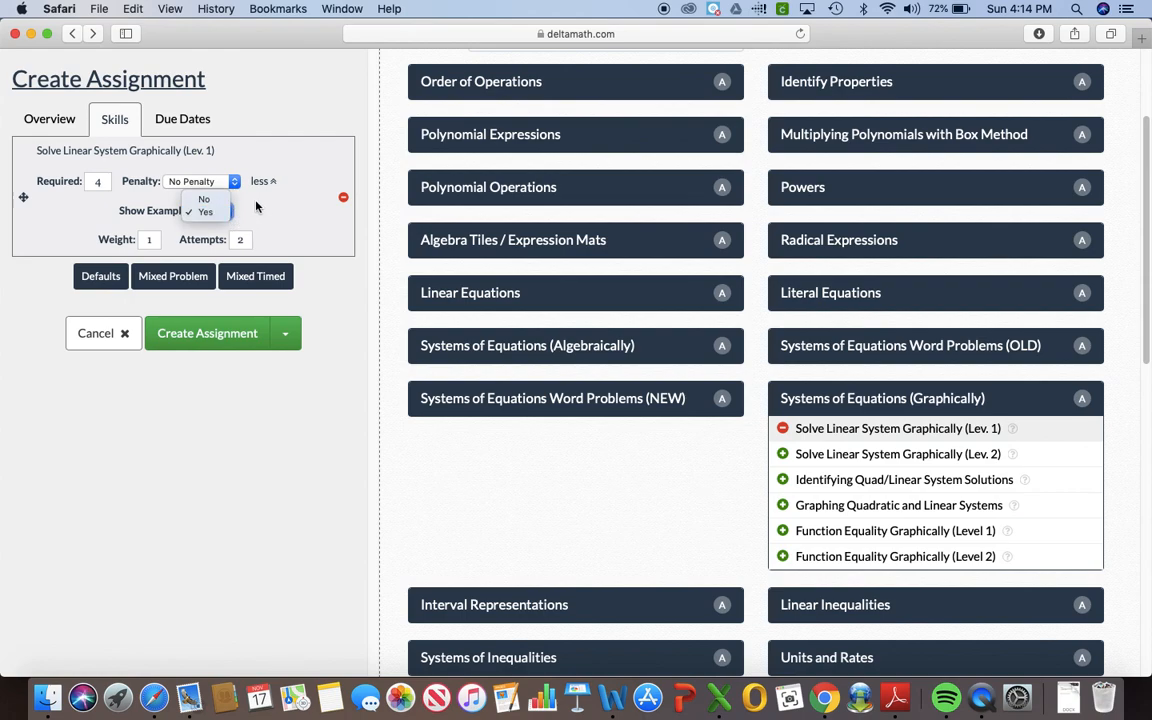
{"action": "left_click", "coordinate": [256, 206]}
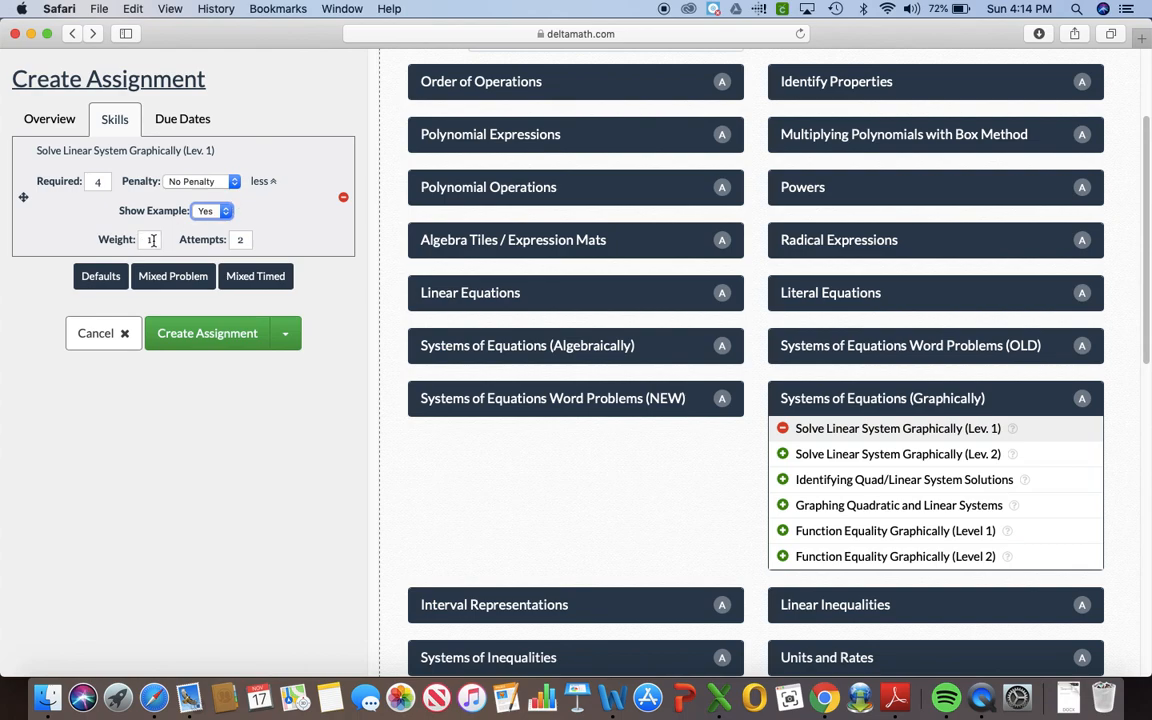
{"action": "left_click", "coordinate": [246, 241]}
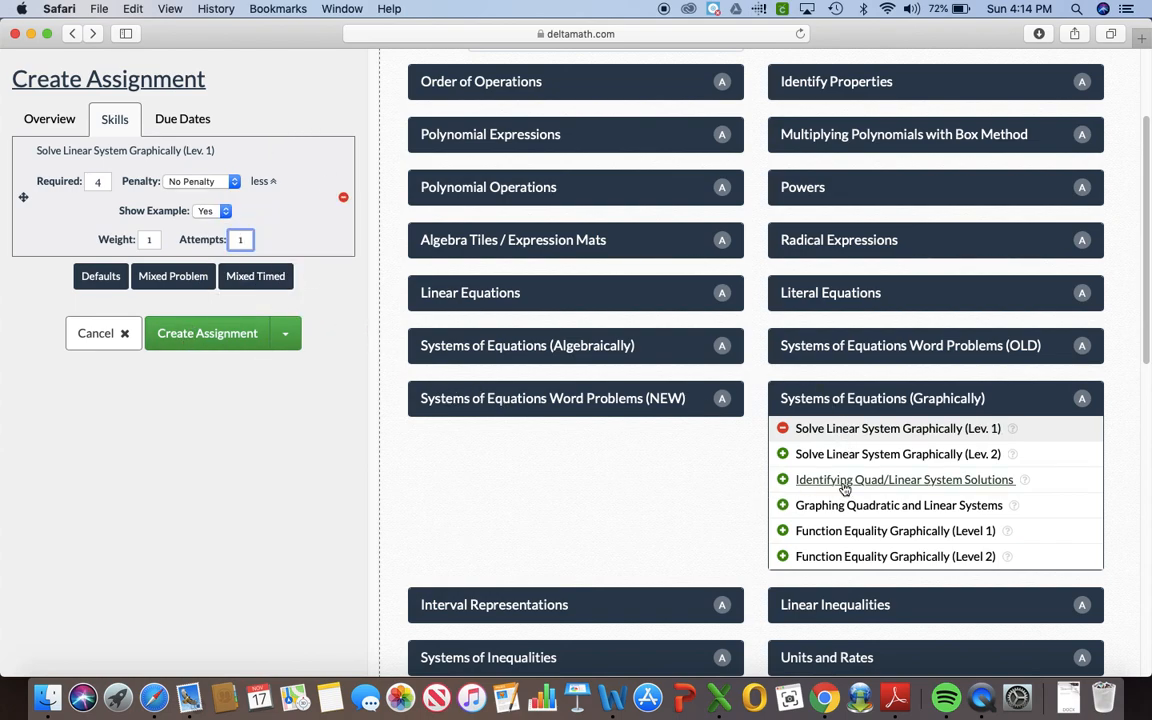
Step: Preview two sample problems of Elimination (Level 2) under Systems of Equations (Algebraically), and return to the skill list
{"action": "scroll", "coordinate": [845, 488], "scroll_direction": "down", "scroll_amount": 2}
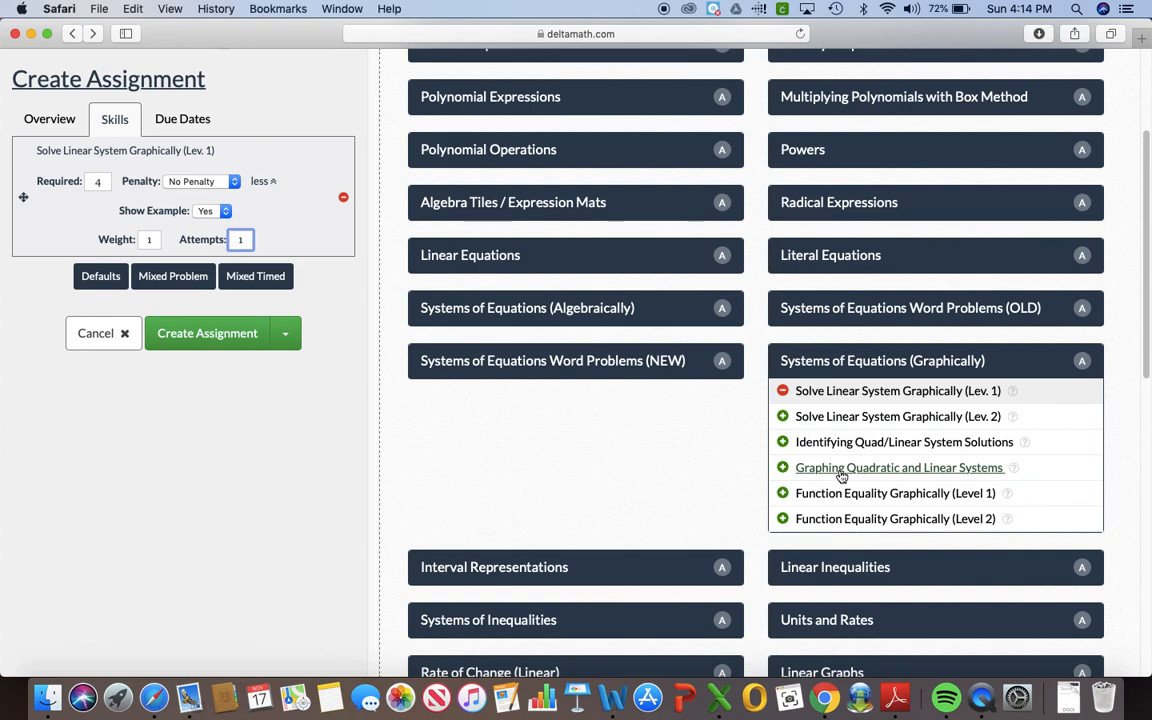
{"action": "left_click", "coordinate": [610, 317]}
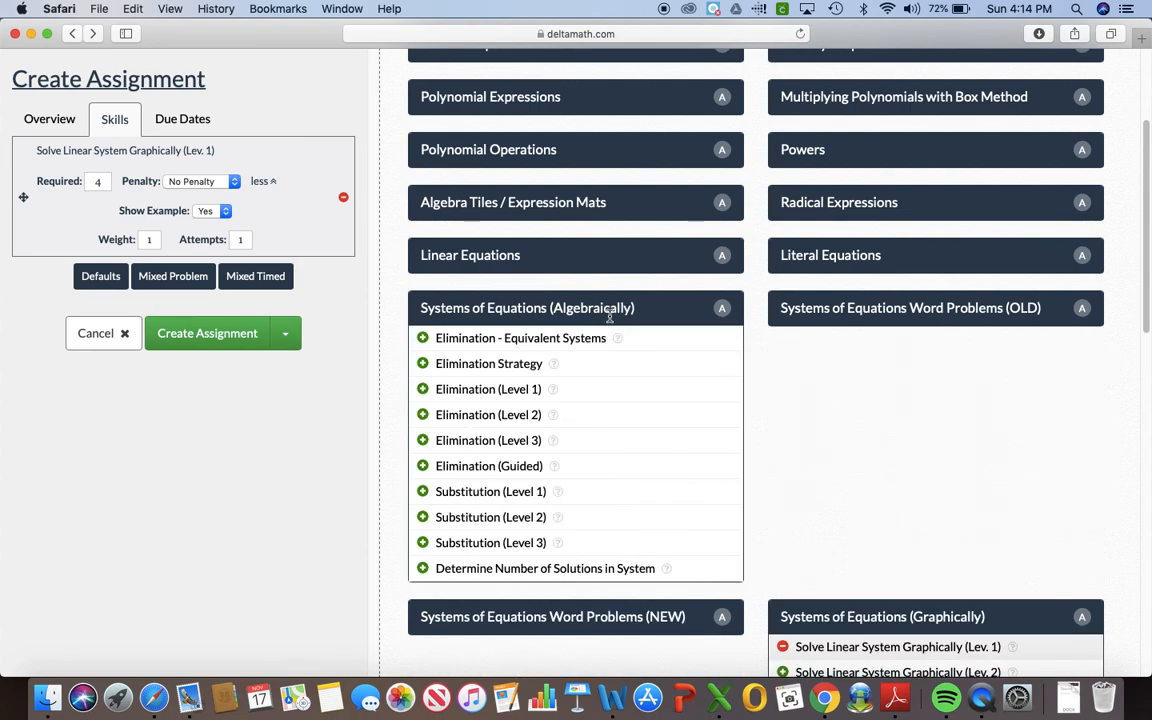
{"action": "left_click", "coordinate": [489, 415]}
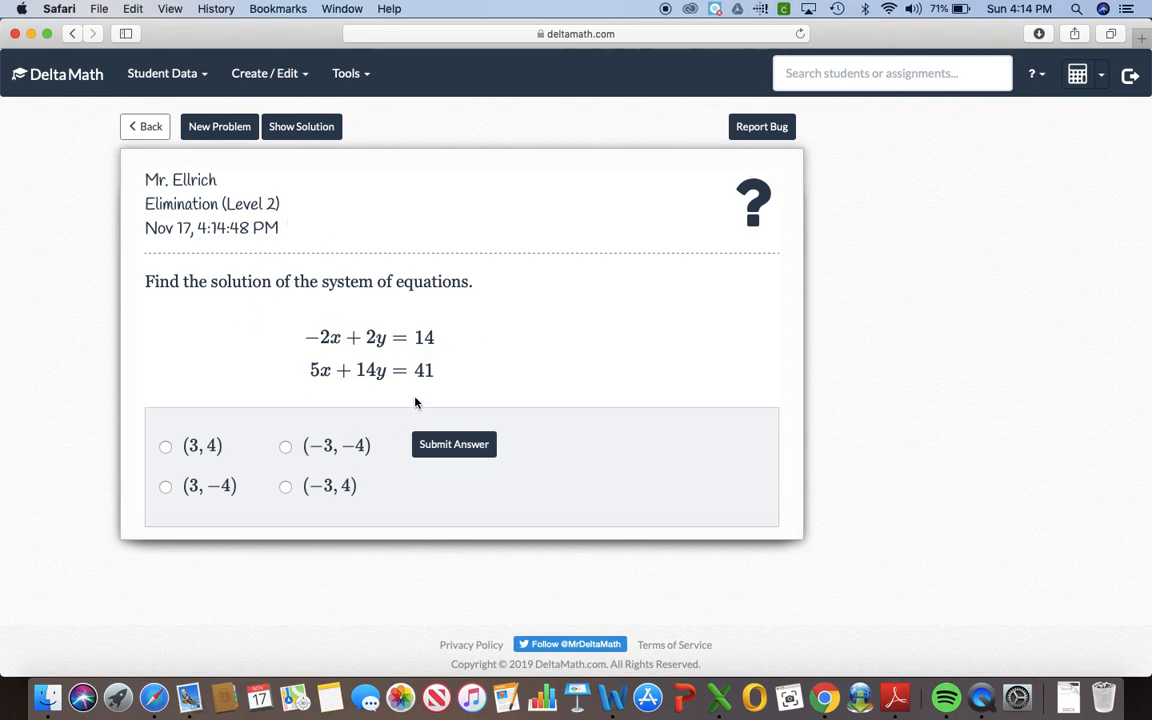
{"action": "left_click", "coordinate": [245, 129]}
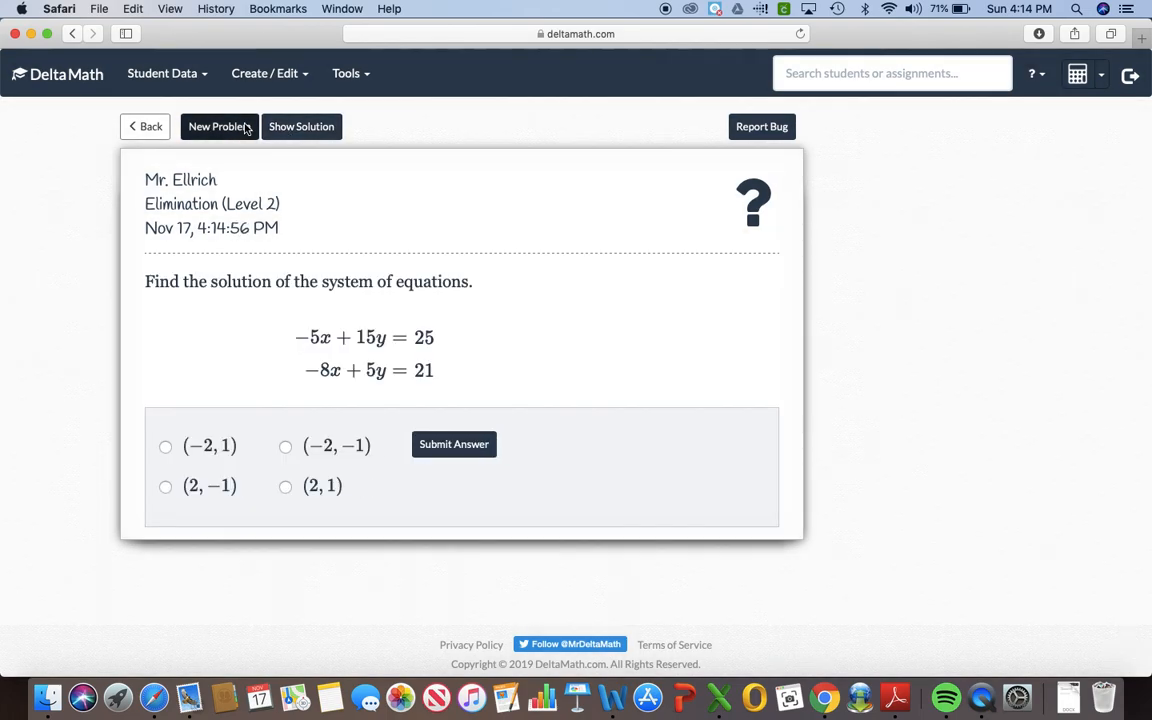
{"action": "left_click", "coordinate": [150, 127]}
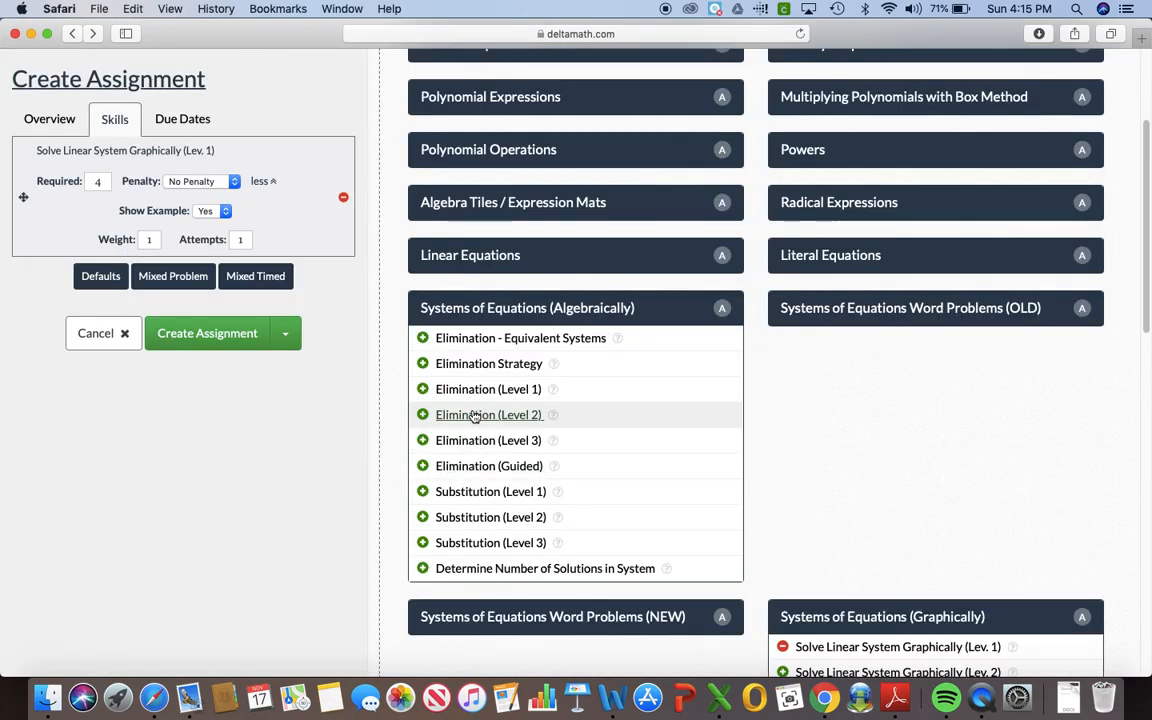
Step: Add the Elimination (Level 2) skill with 2 required problems and No Penalty
{"action": "left_click", "coordinate": [423, 415]}
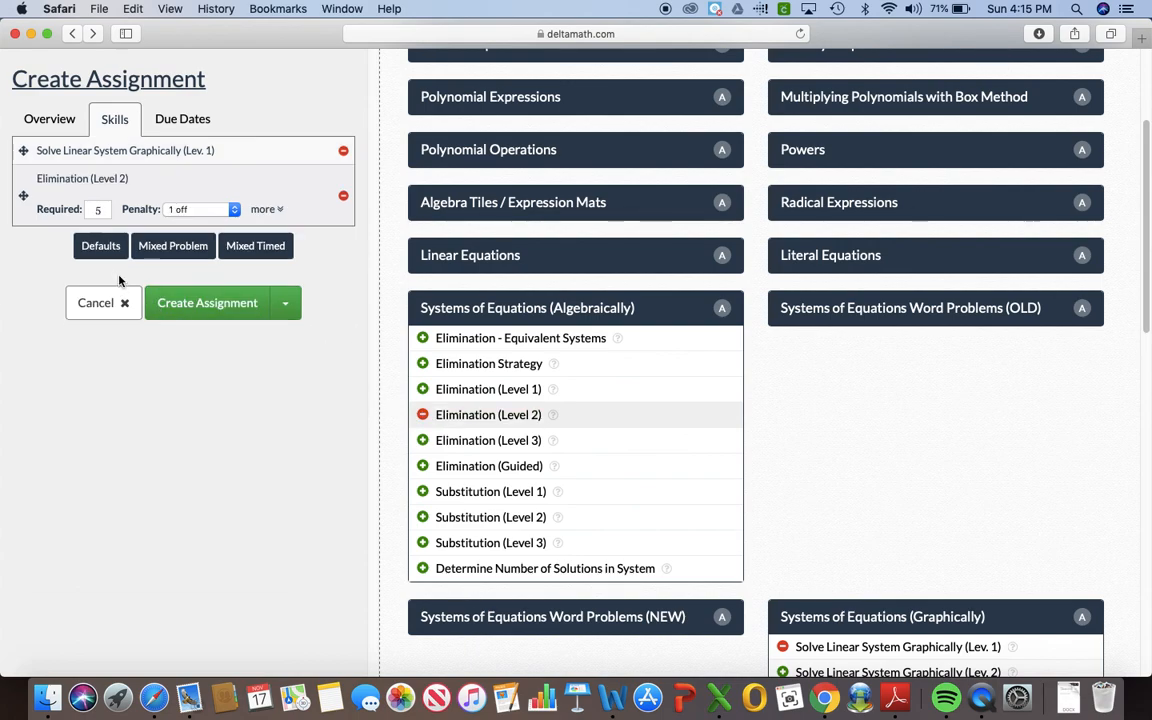
{"action": "left_click", "coordinate": [100, 209]}
{"action": "left_click", "coordinate": [195, 210]}
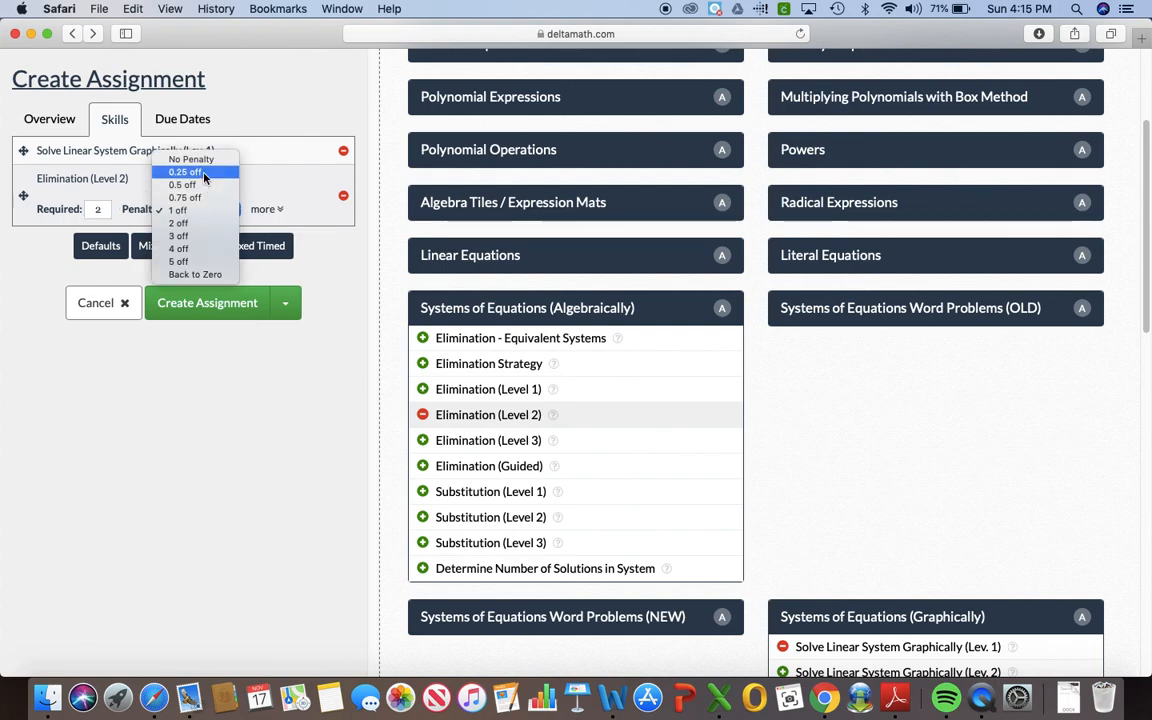
{"action": "left_click", "coordinate": [195, 159]}
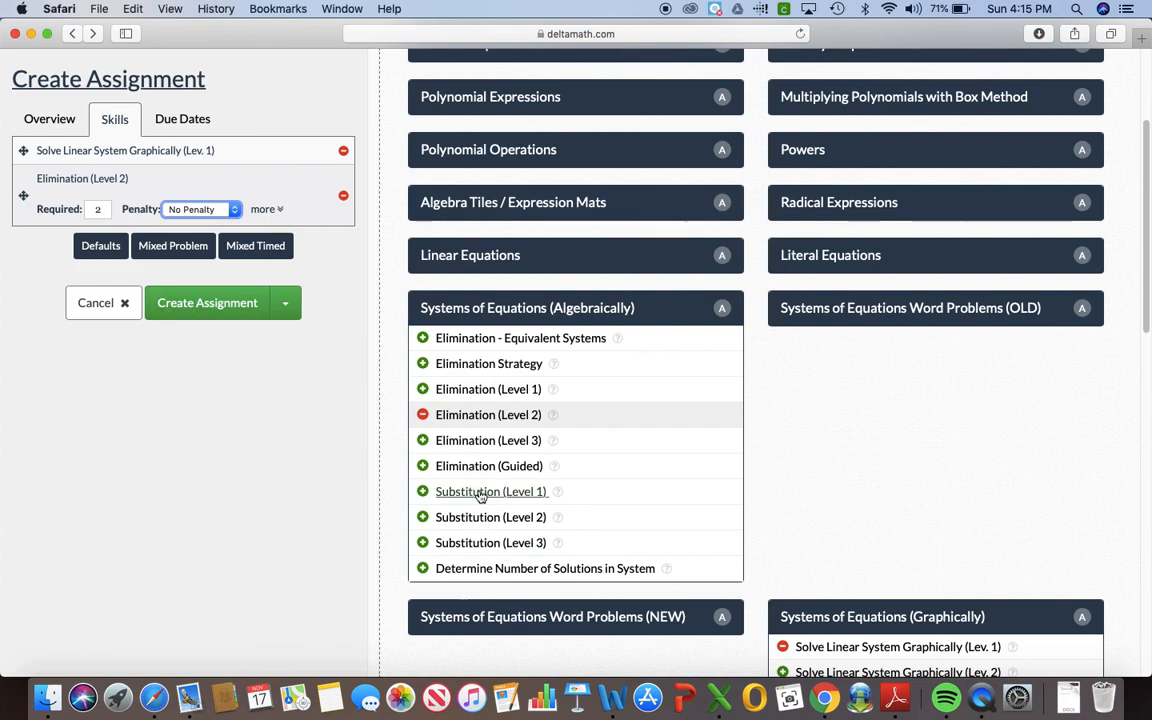
Step: Preview sample problems of the Determine Number of Solutions in System skill and return to the skill list
{"action": "left_click", "coordinate": [490, 569]}
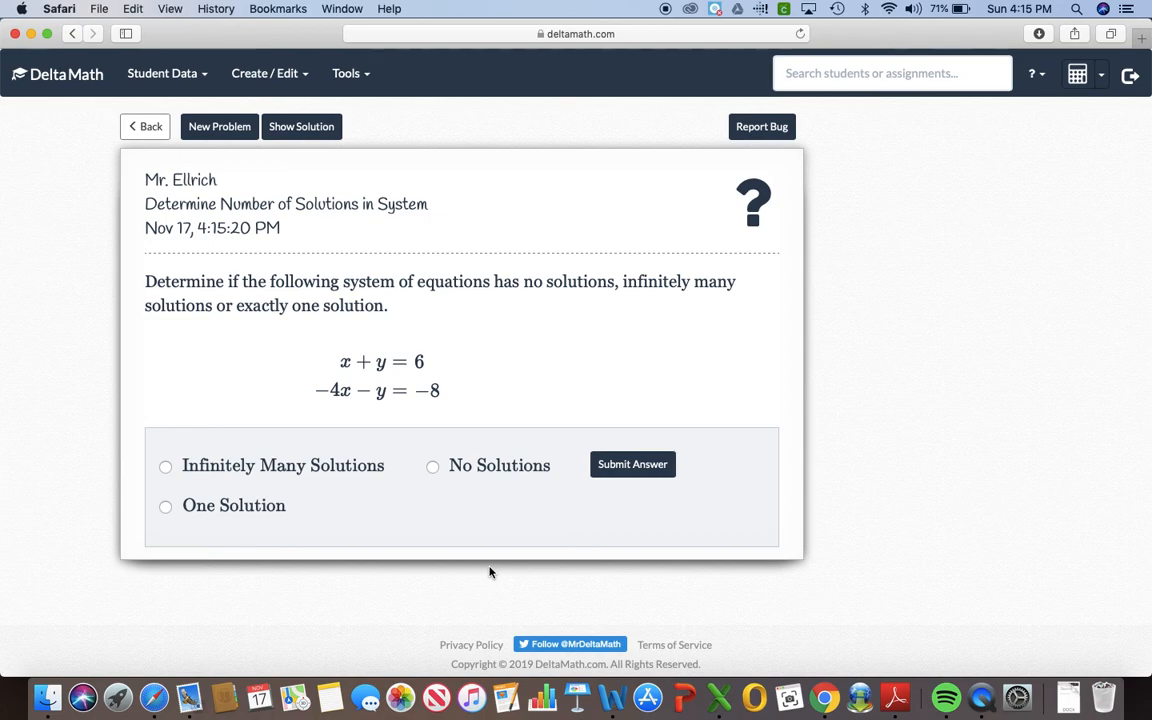
{"action": "left_click", "coordinate": [220, 127]}
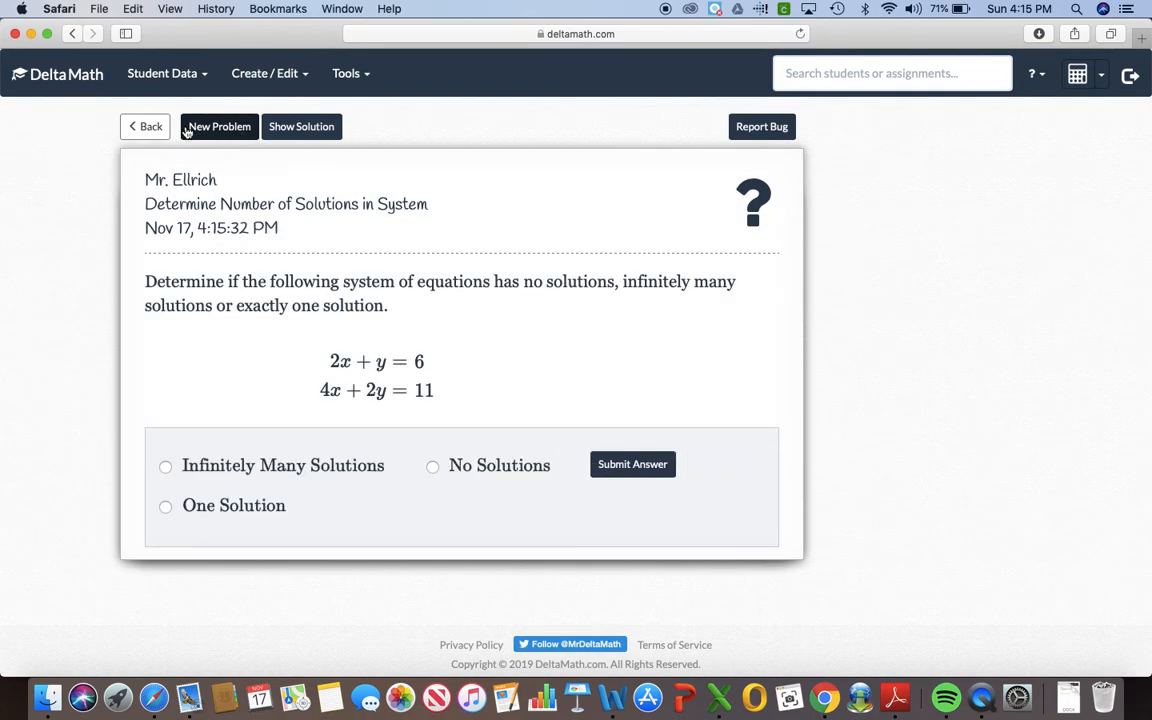
{"action": "left_click", "coordinate": [147, 125]}
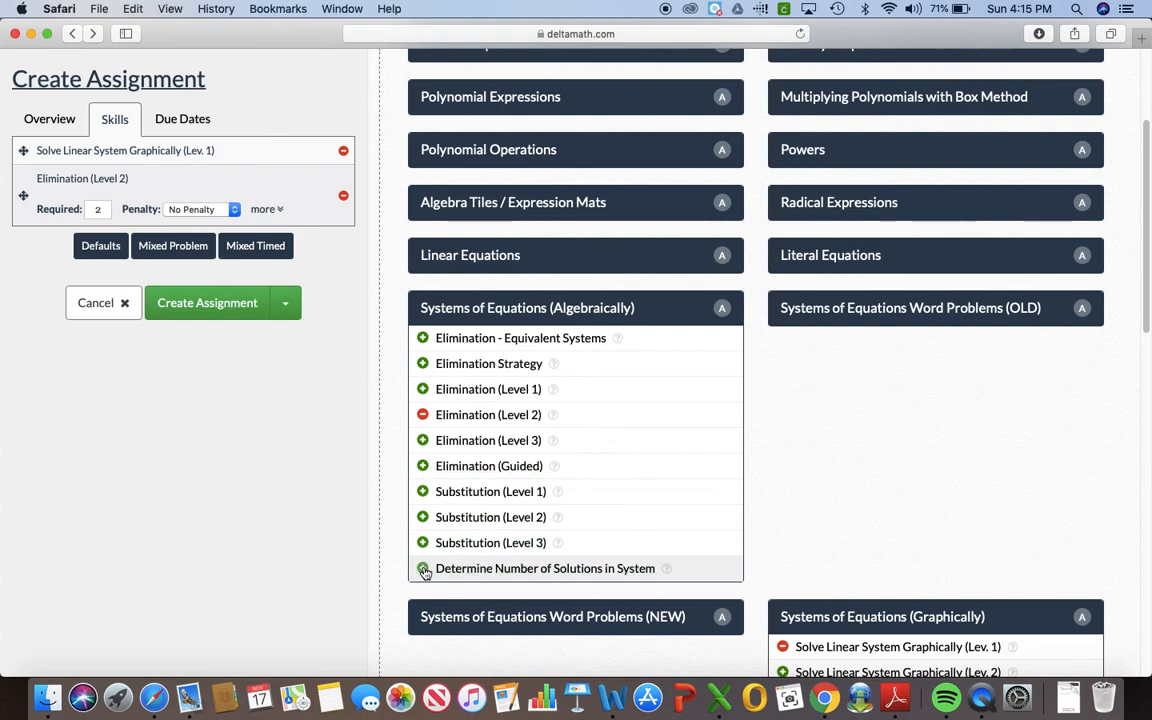
Step: Add the Determine Number of Solutions in System skill to the assignment with No Penalty
{"action": "left_click", "coordinate": [423, 569]}
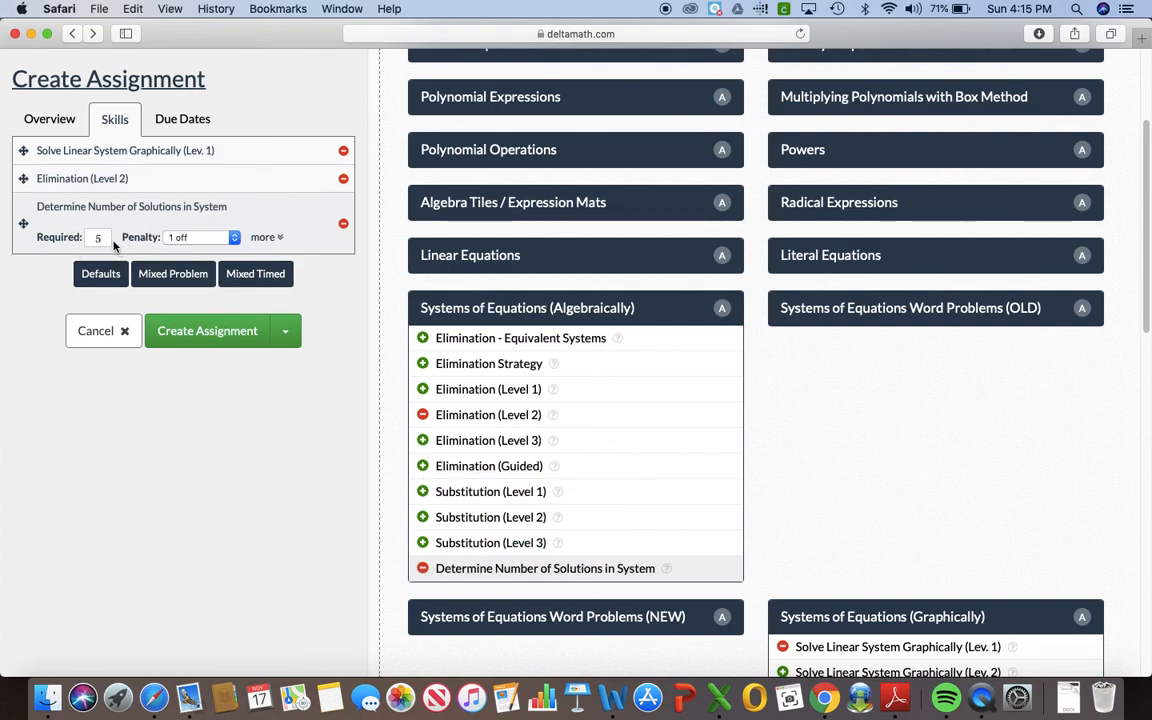
{"action": "left_click", "coordinate": [197, 238]}
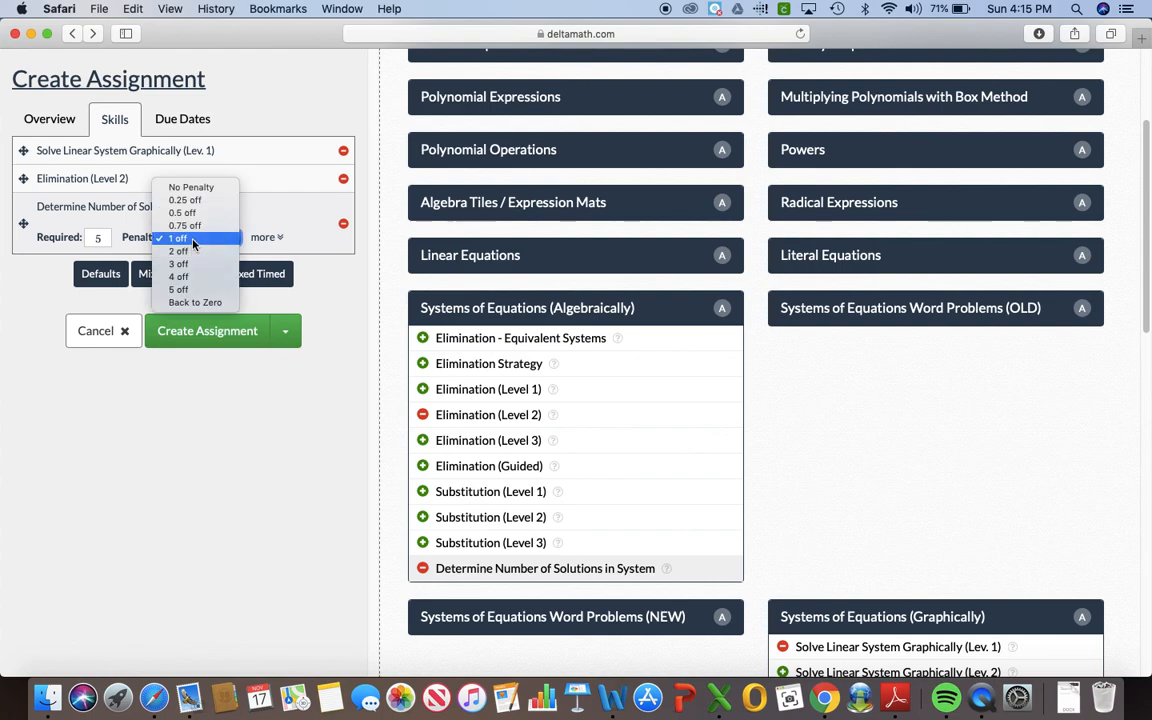
{"action": "left_click", "coordinate": [203, 189]}
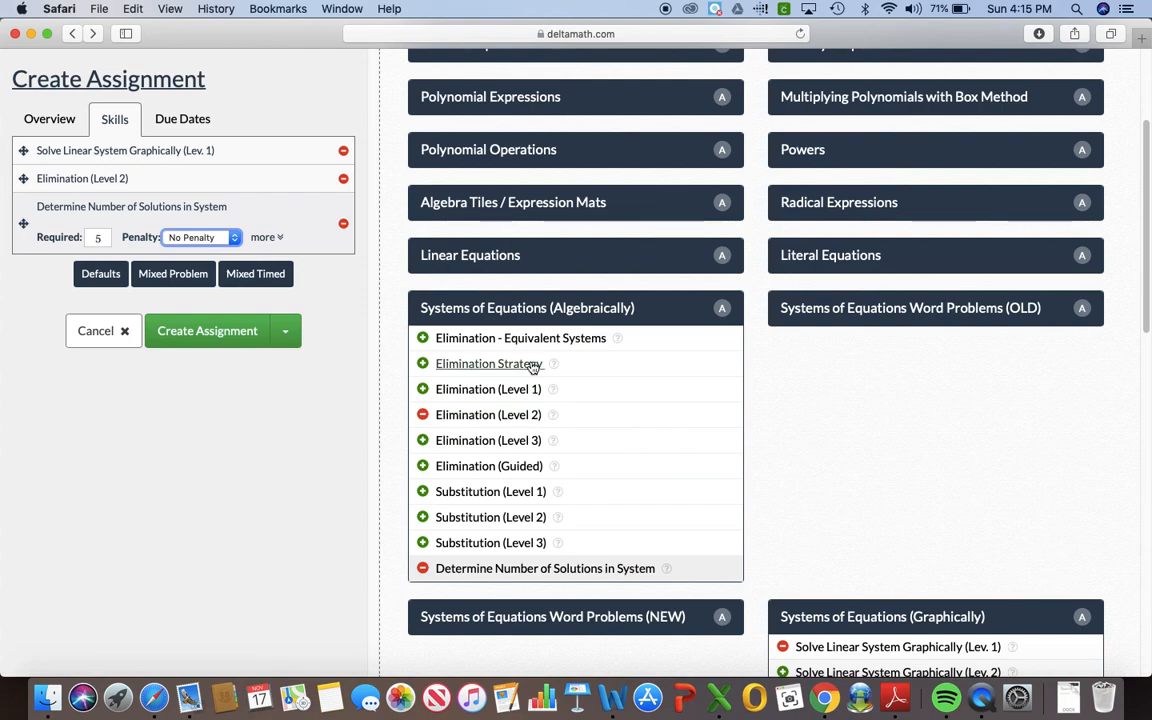
Step: View the Systems of Equations Word Problems (NEW) skills, and create the assignment with the three chosen skills
{"action": "scroll", "coordinate": [537, 461], "scroll_direction": "down", "scroll_amount": 3}
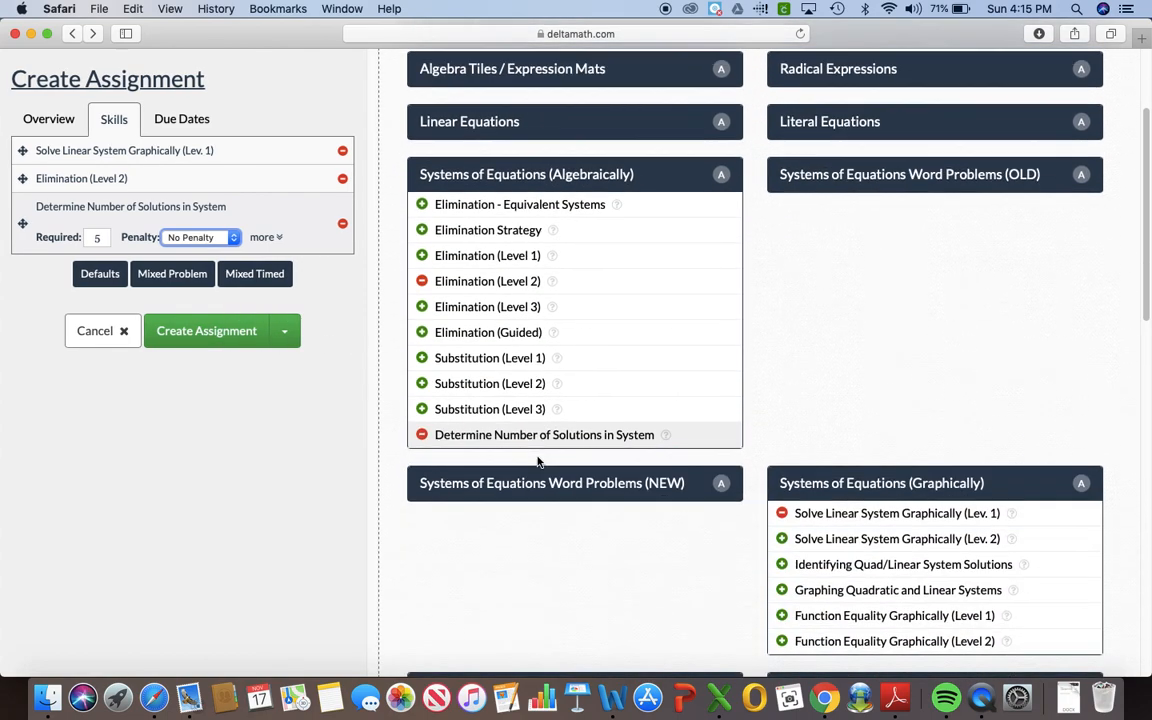
{"action": "scroll", "coordinate": [537, 461], "scroll_direction": "down", "scroll_amount": 1}
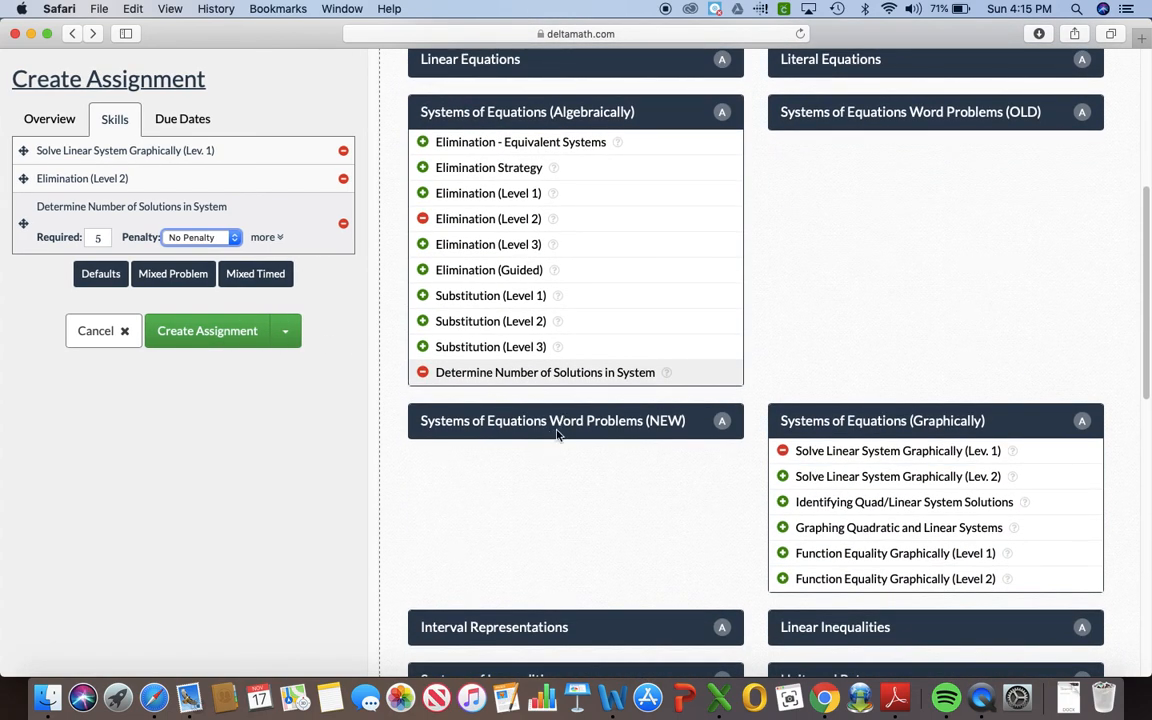
{"action": "left_click", "coordinate": [557, 424]}
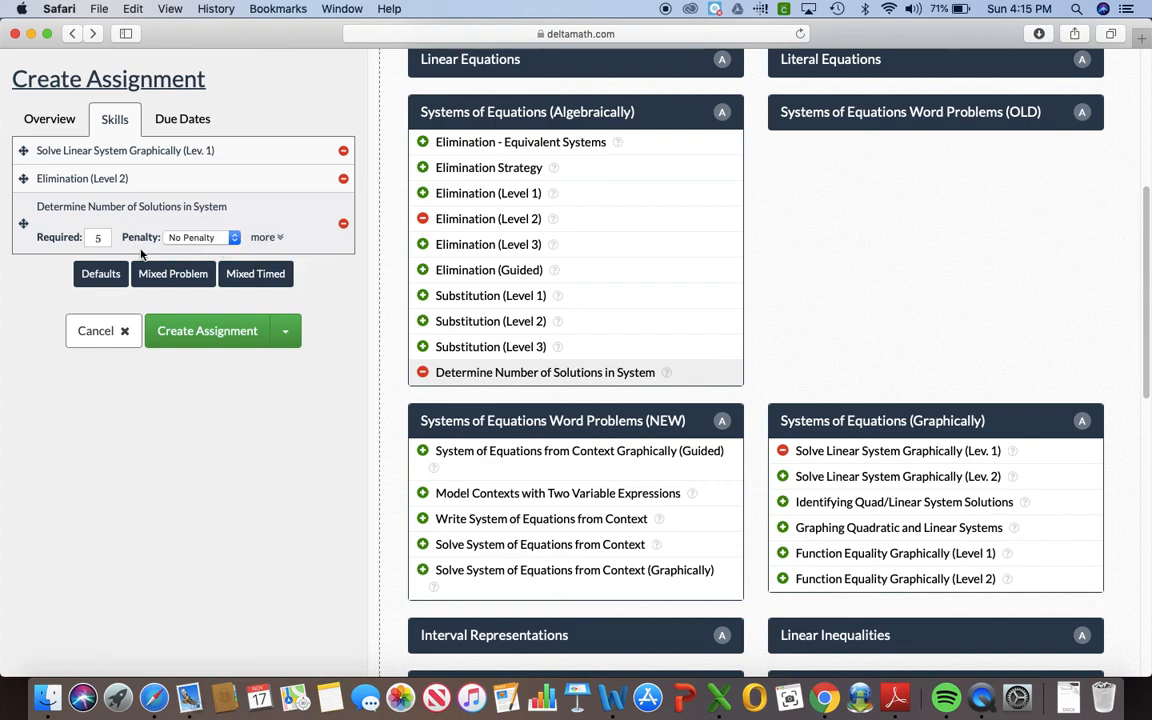
{"action": "left_click", "coordinate": [210, 331]}
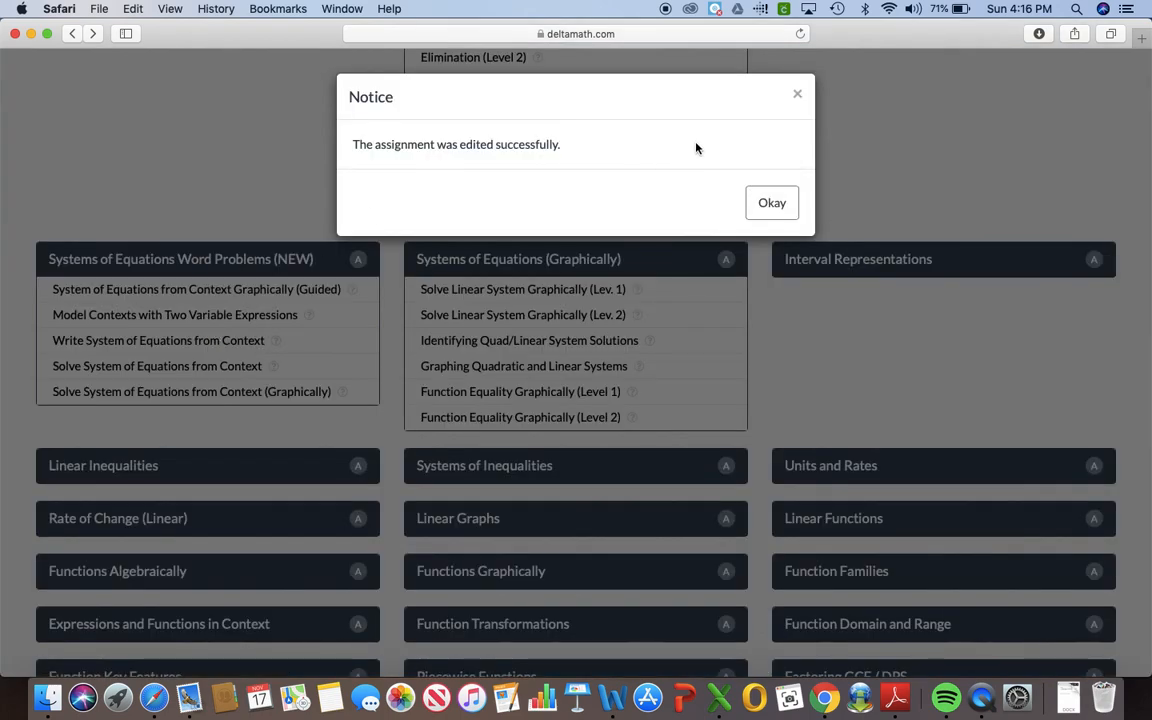
Step: Dismiss the success notice, reopen the Solving Systems of Linear Equations assignment for editing, and display its list of skills
{"action": "left_click", "coordinate": [771, 204]}
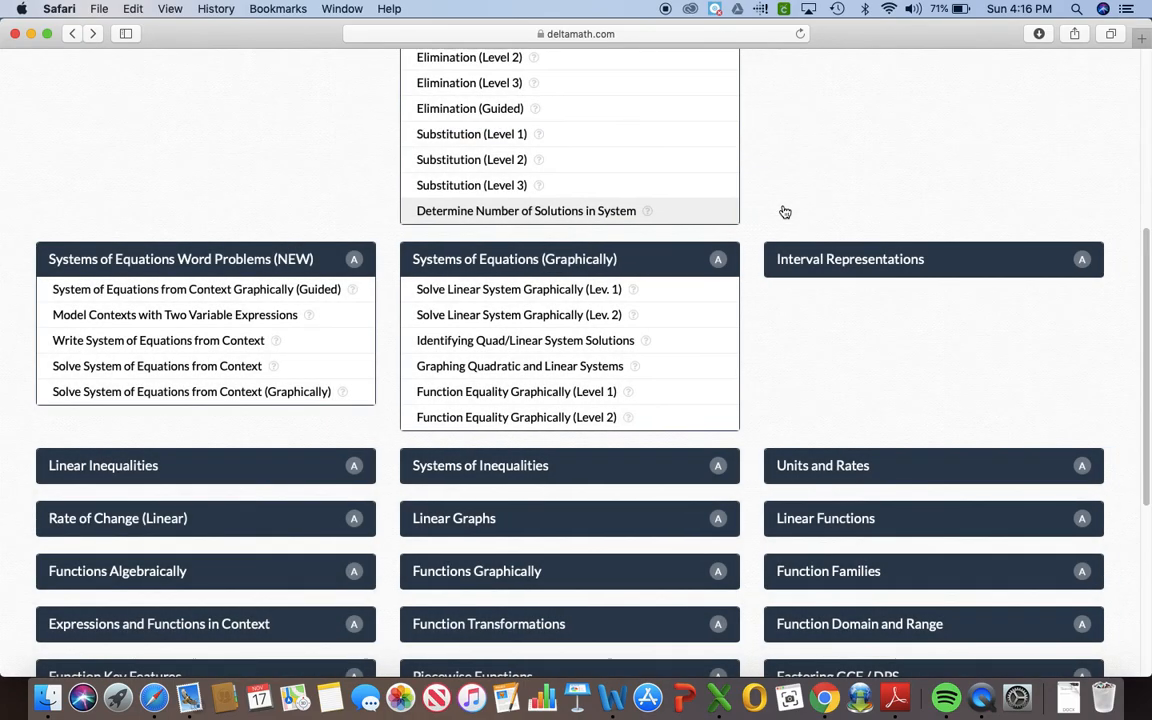
{"action": "scroll", "coordinate": [784, 210], "scroll_direction": "up", "scroll_amount": 8}
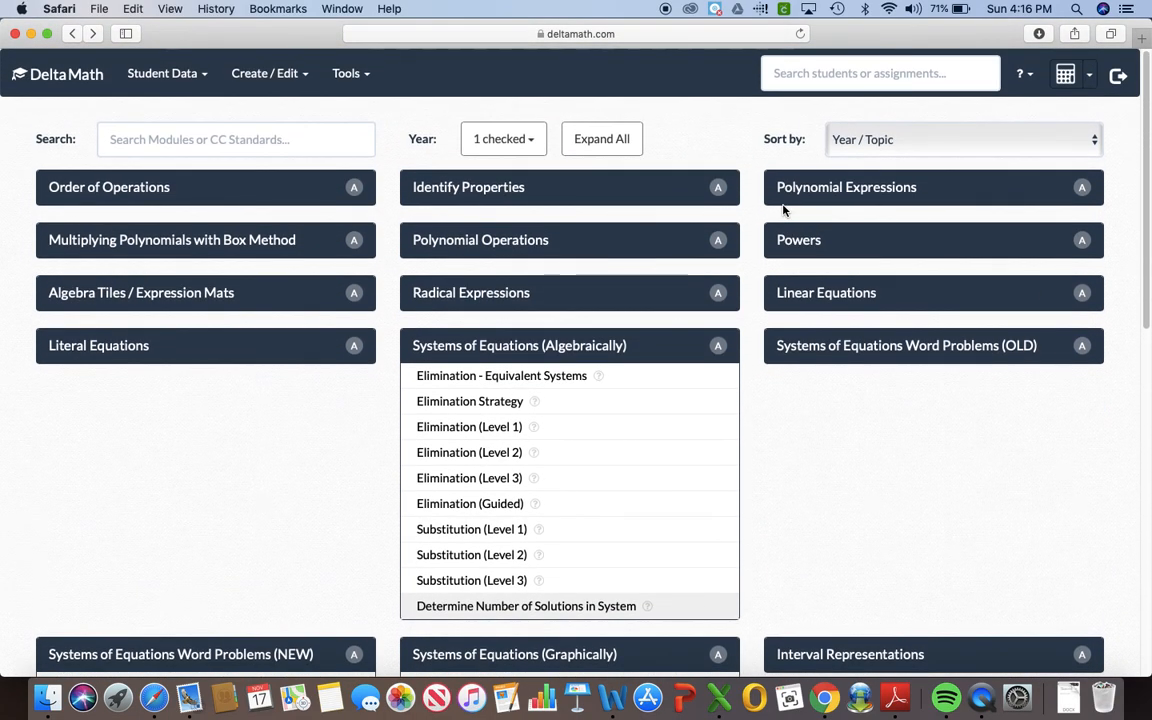
{"action": "left_click", "coordinate": [305, 78]}
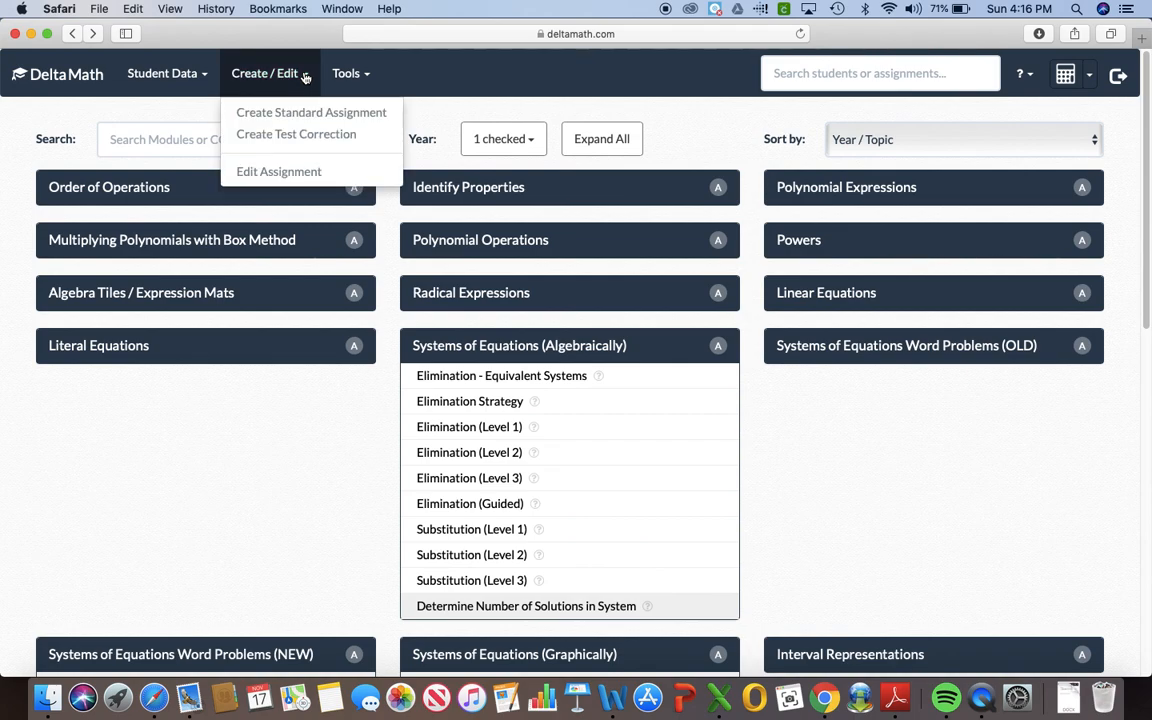
{"action": "left_click", "coordinate": [285, 178]}
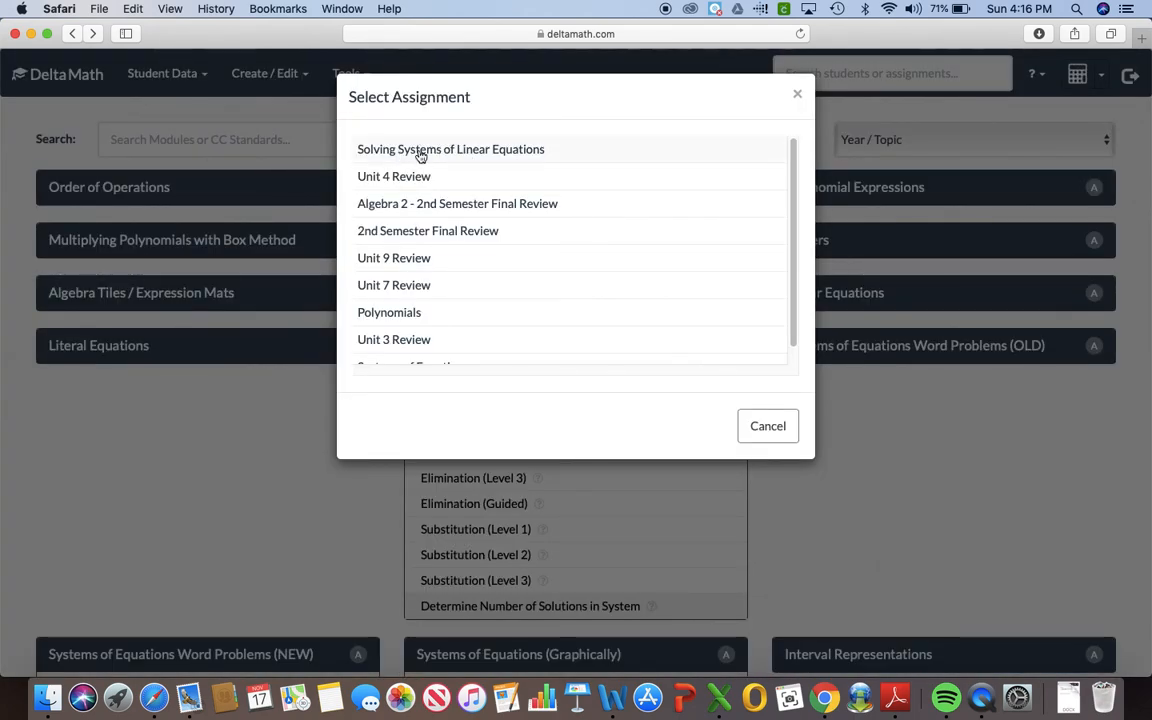
{"action": "scroll", "coordinate": [422, 311], "scroll_direction": "down", "scroll_amount": 1}
{"action": "scroll", "coordinate": [422, 311], "scroll_direction": "up", "scroll_amount": 1}
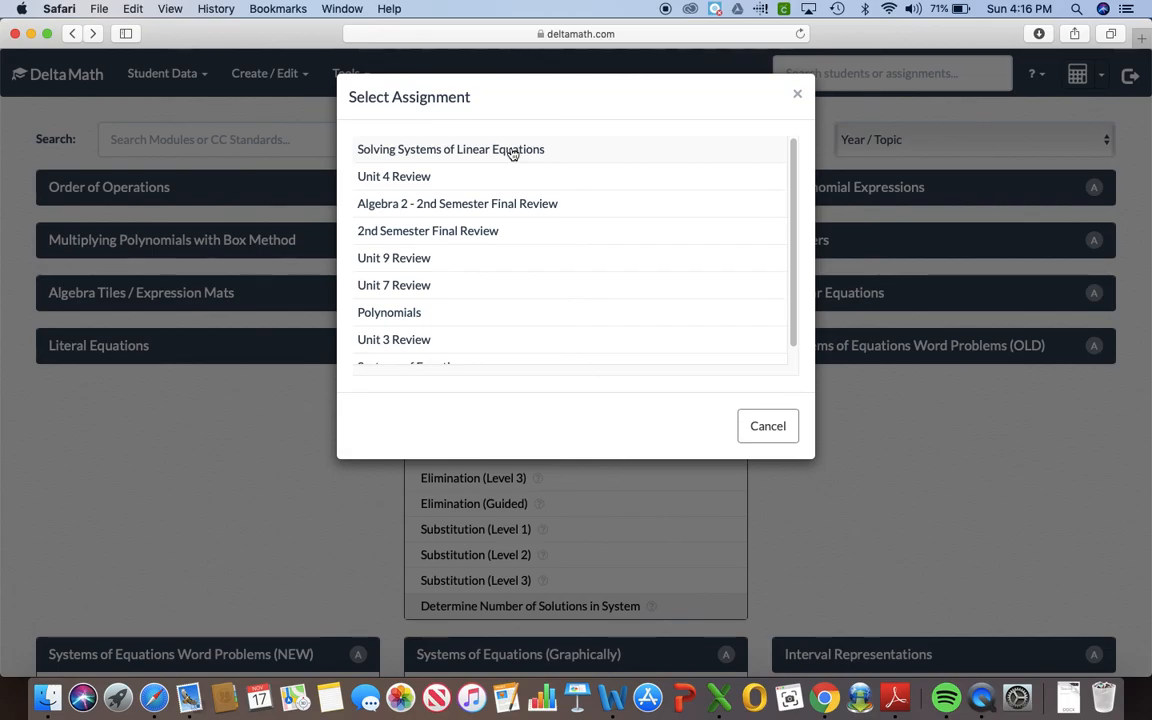
{"action": "left_click", "coordinate": [512, 152]}
{"action": "scroll", "coordinate": [388, 375], "scroll_direction": "down", "scroll_amount": 3}
{"action": "scroll", "coordinate": [388, 375], "scroll_direction": "up", "scroll_amount": 3}
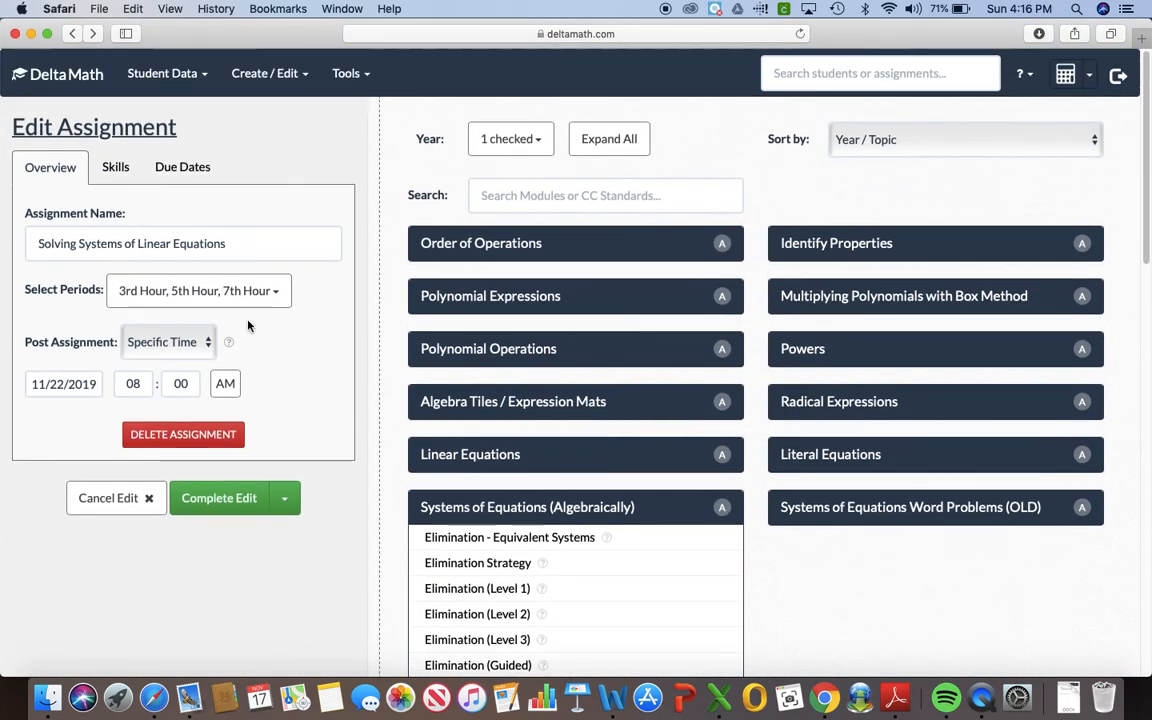
{"action": "left_click", "coordinate": [117, 162]}
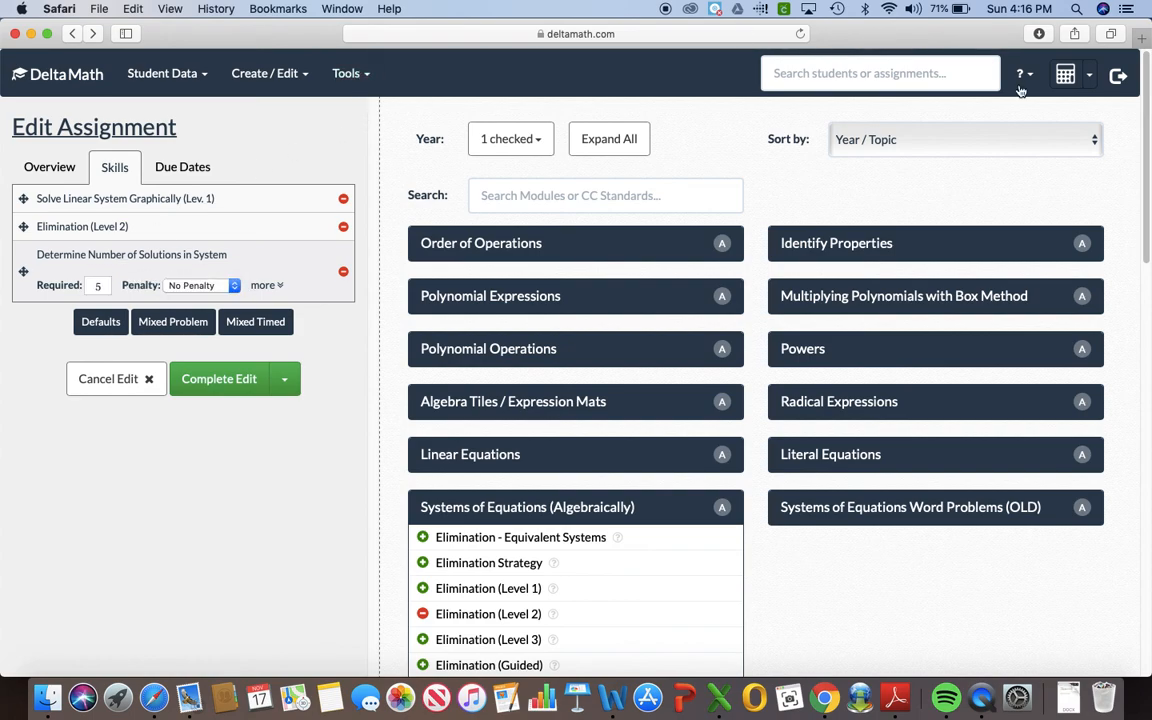
{"action": "left_click", "coordinate": [367, 76]}
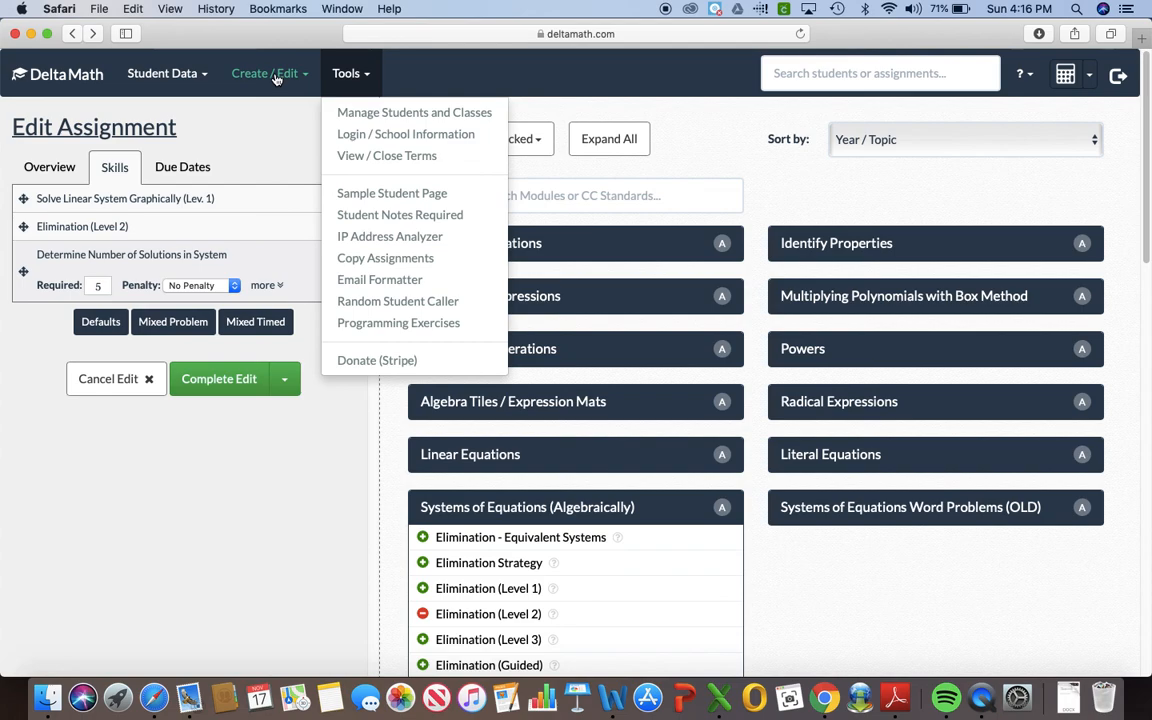
{"action": "left_click", "coordinate": [197, 79]}
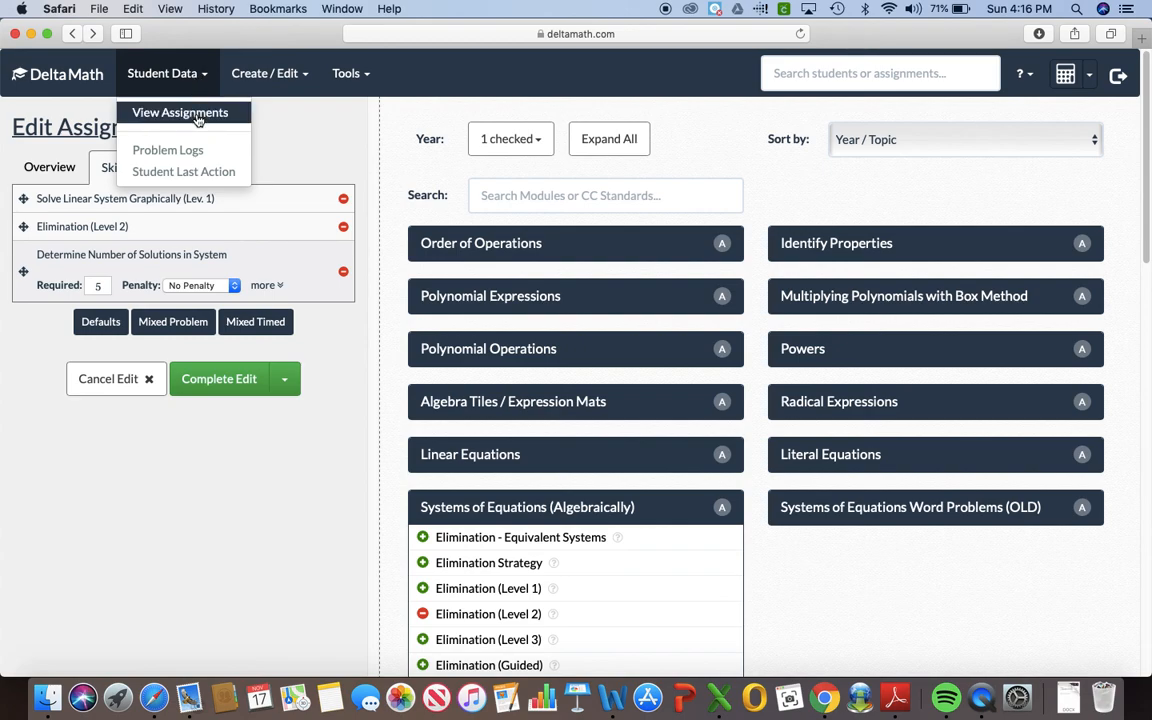
{"action": "left_click_drag", "start_coordinate": [197, 118], "coordinate": [307, 124]}
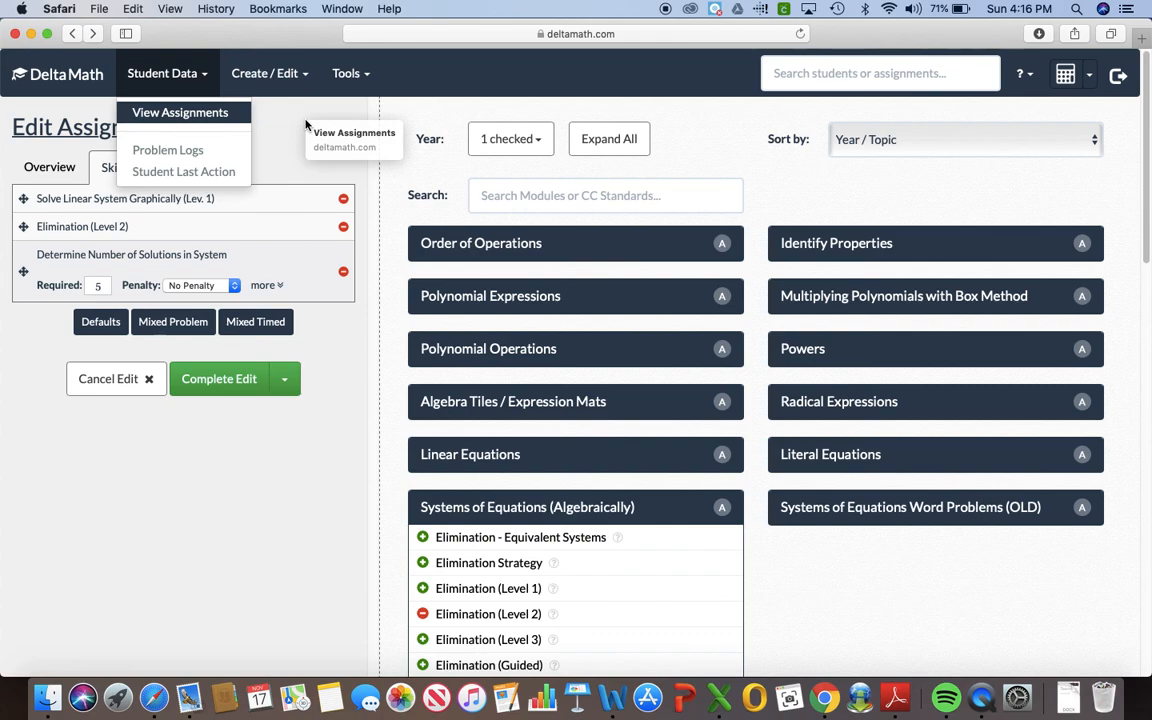
{"action": "left_click_drag", "start_coordinate": [306, 124], "coordinate": [730, 72]}
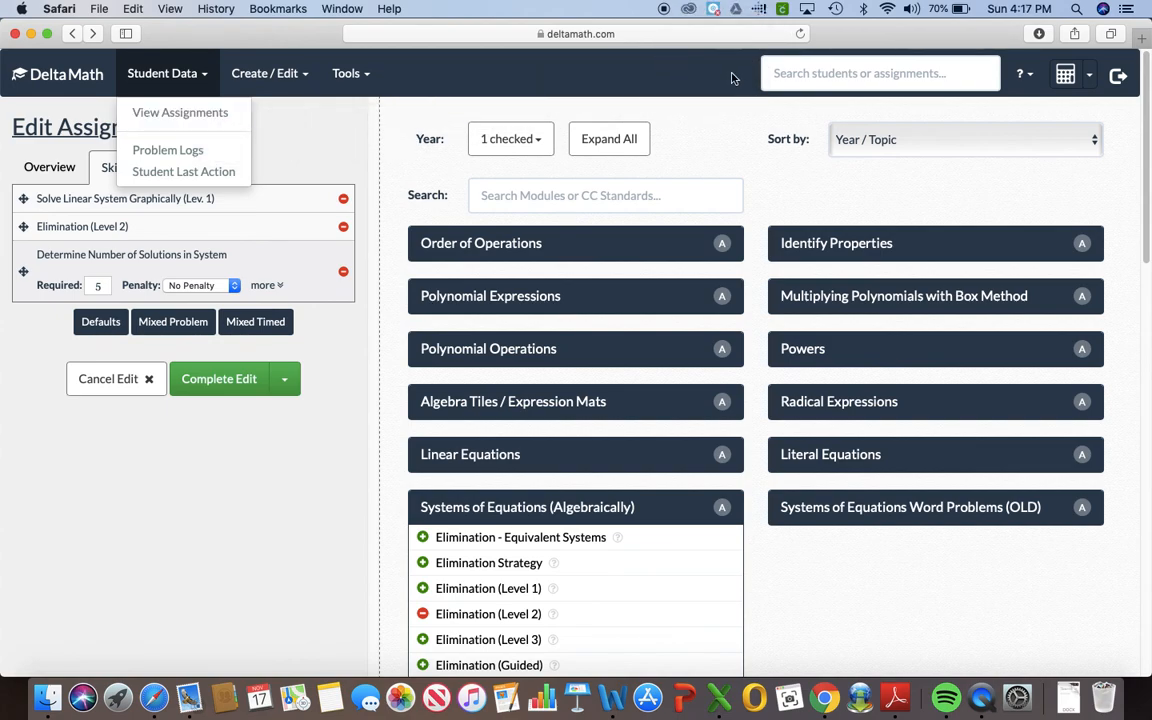